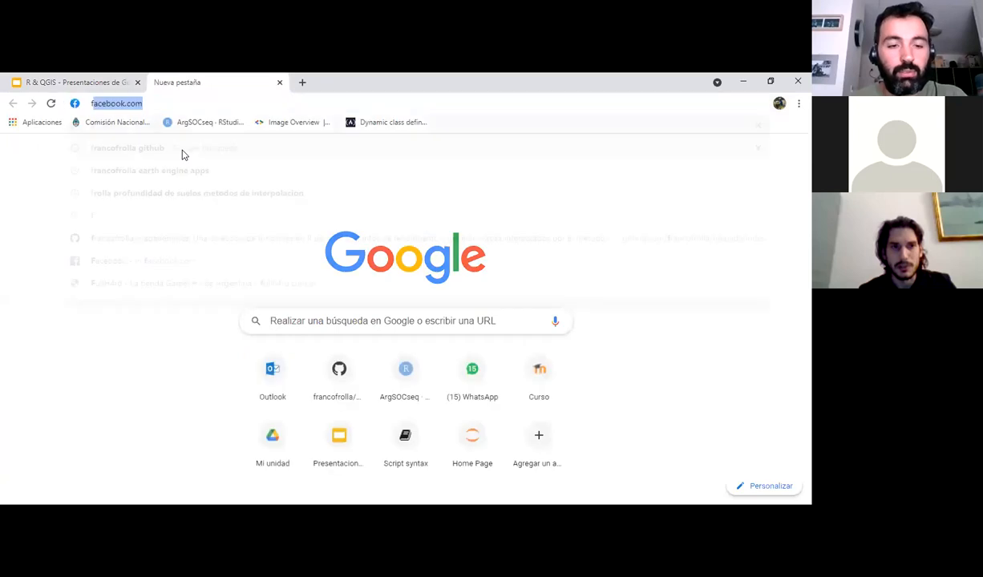
# Search Google for the workshop author's GitHub account and open its R-QGIS repository.
pyautogui.press('Return')
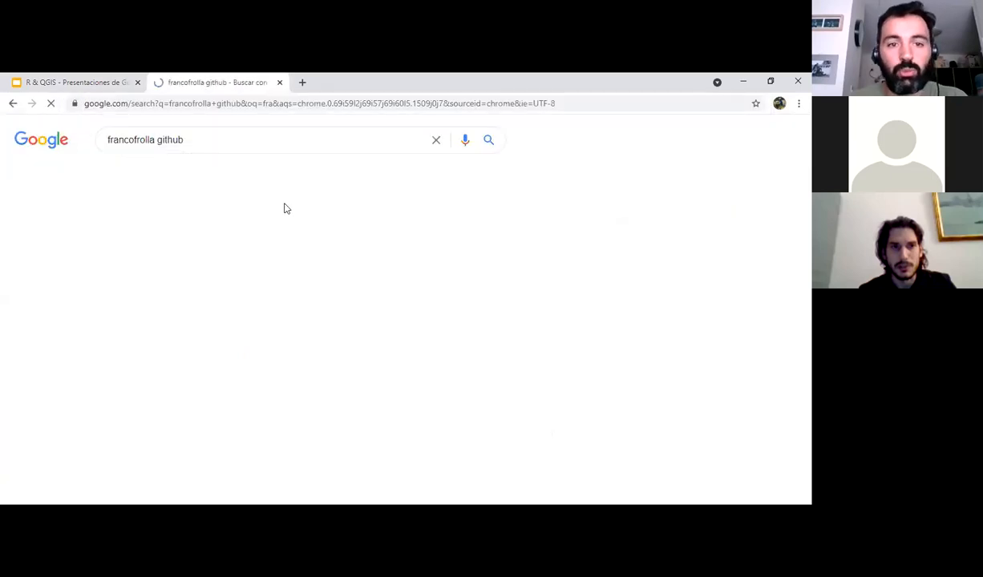
pyautogui.click(273, 239)
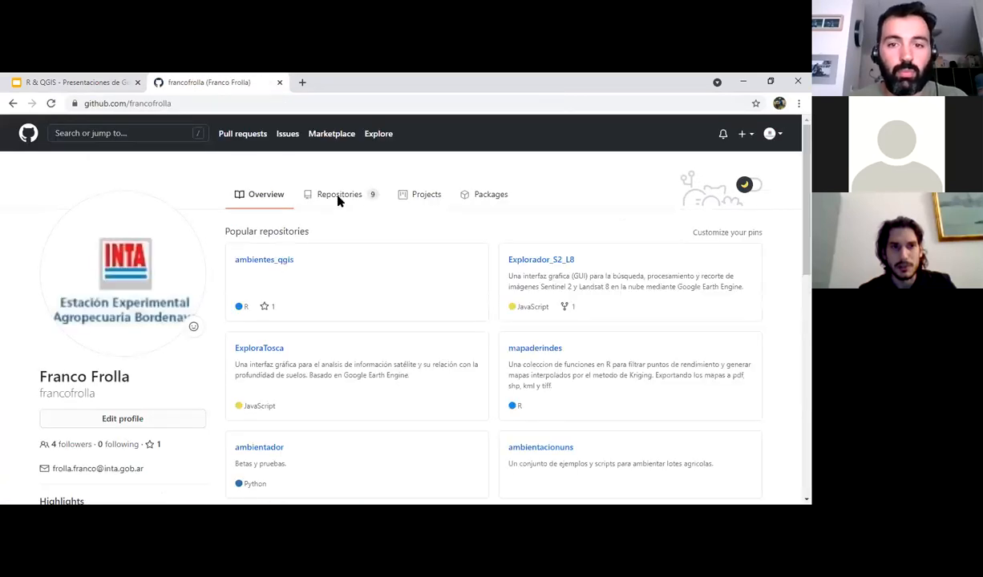
pyautogui.click(337, 195)
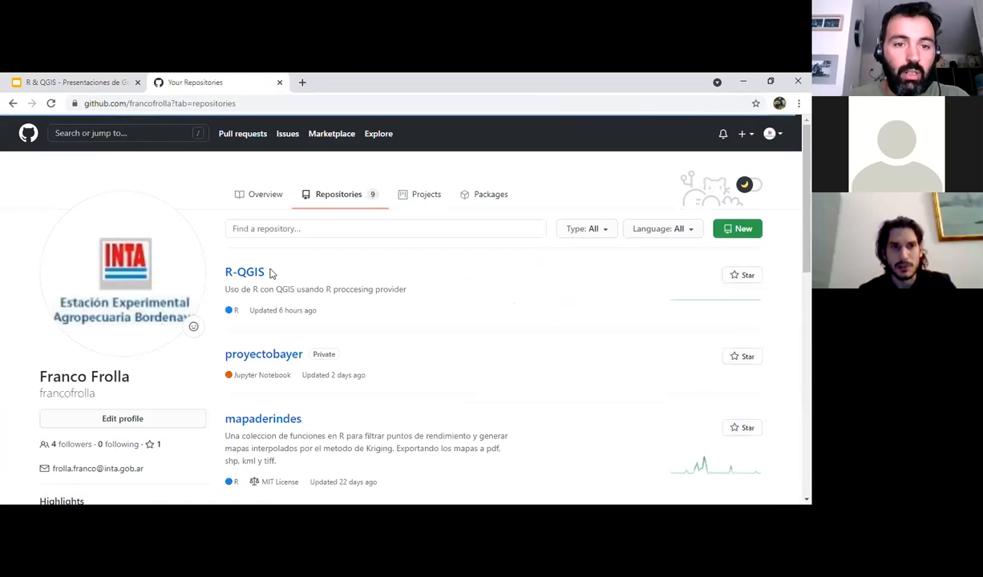
pyautogui.click(251, 274)
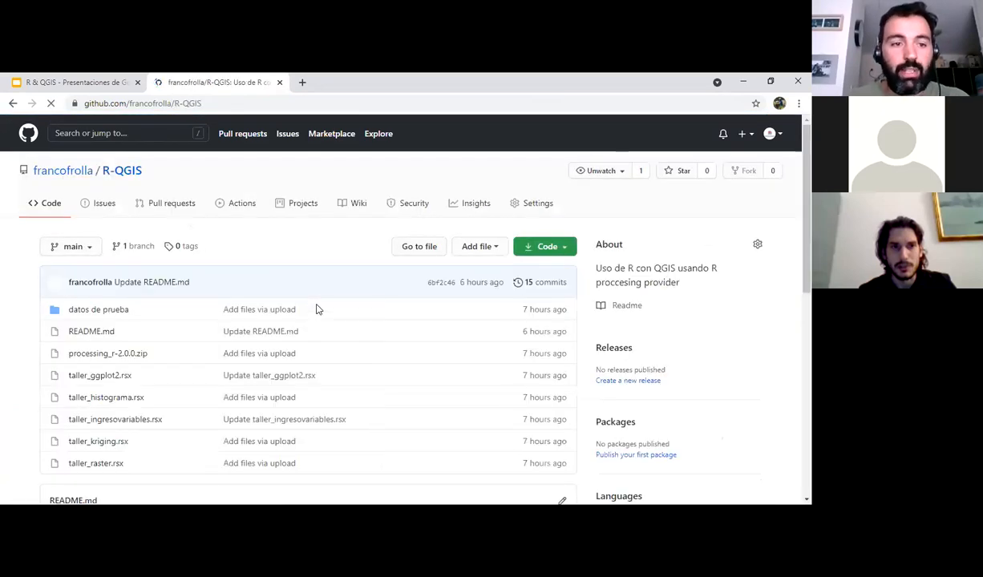
# Open the taller_histograma.rsx script in the repository and enlarge the page so its code is readable.
pyautogui.scroll(-1, 317, 309)
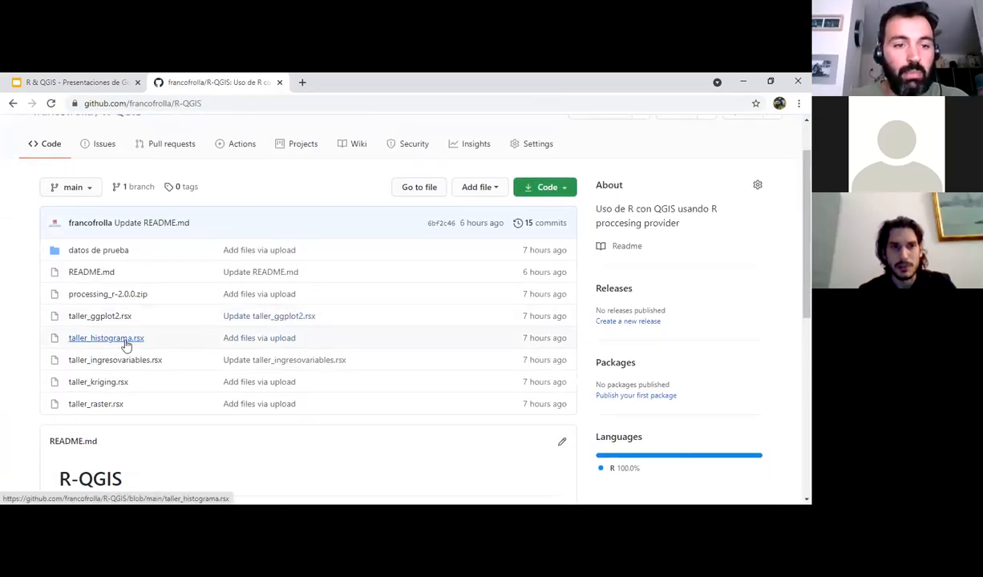
pyautogui.click(126, 344)
pyautogui.scroll(-2, 251, 337)
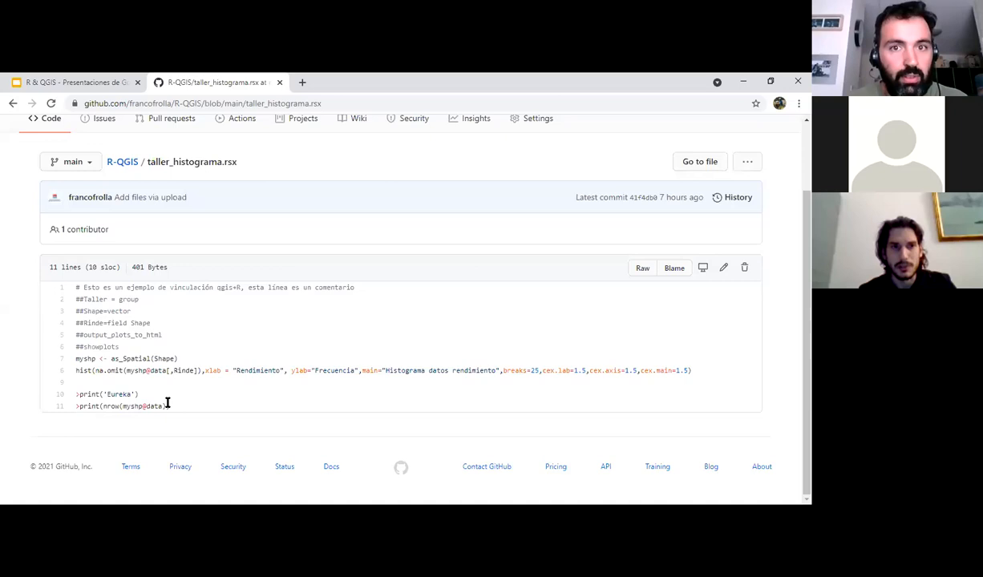
pyautogui.hotkey('ctrl', '+')
pyautogui.hotkey('ctrl', '+')
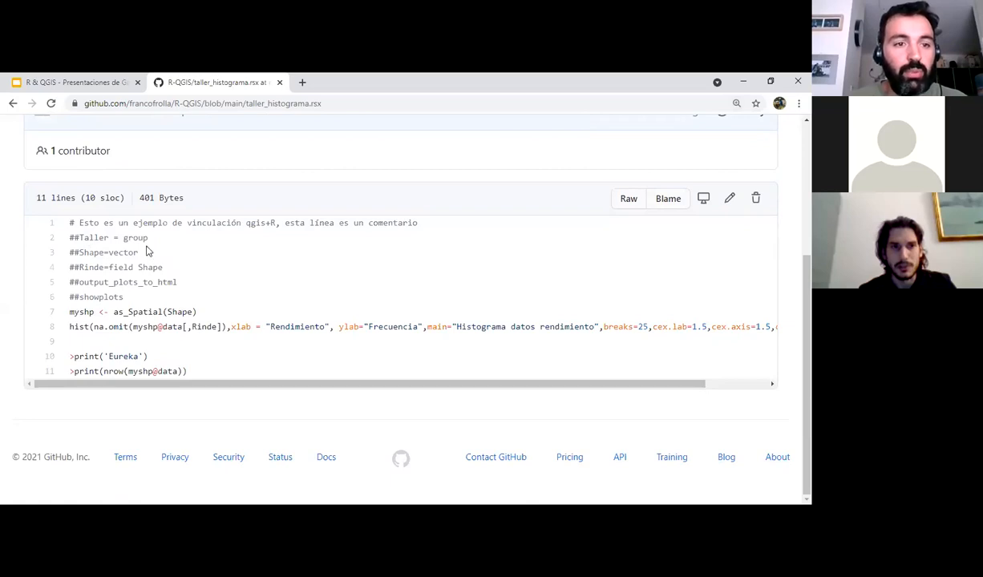
# Highlight the "##Taller = group" line of the script to examine how the tool group is defined.
pyautogui.moveTo(149, 237); pyautogui.dragTo(61, 238)
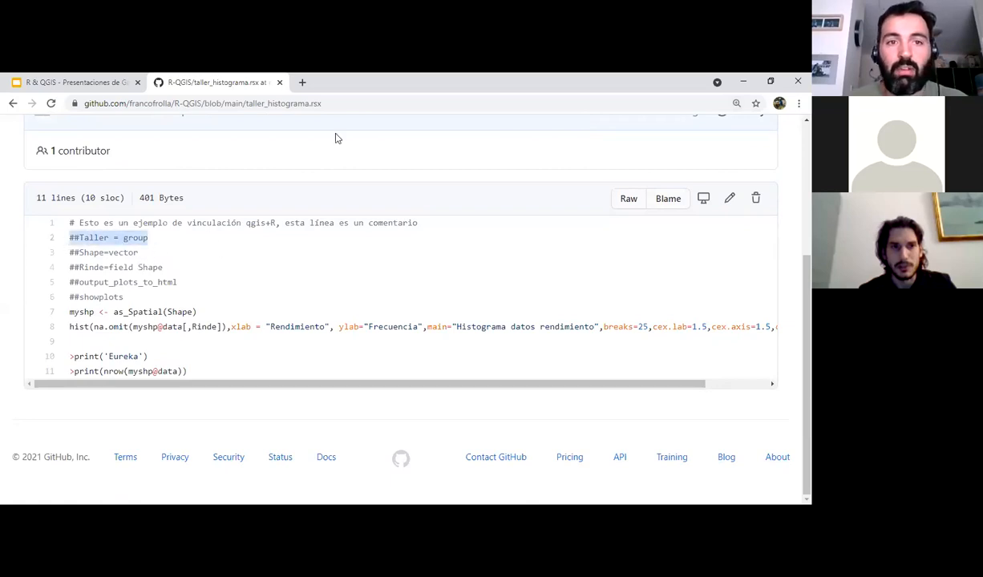
pyautogui.click(138, 238)
pyautogui.doubleClick(137, 238)
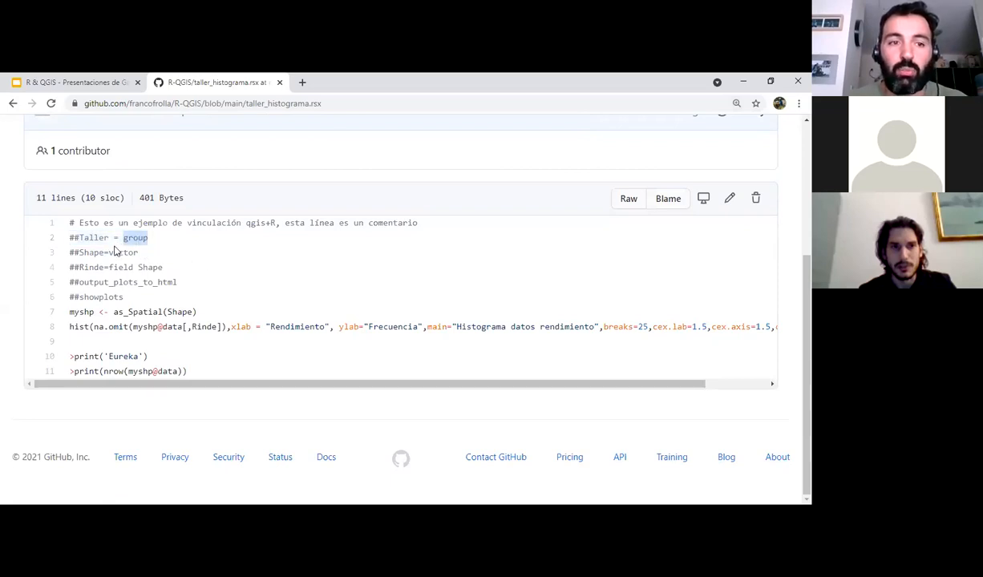
pyautogui.moveTo(147, 238); pyautogui.dragTo(69, 238)
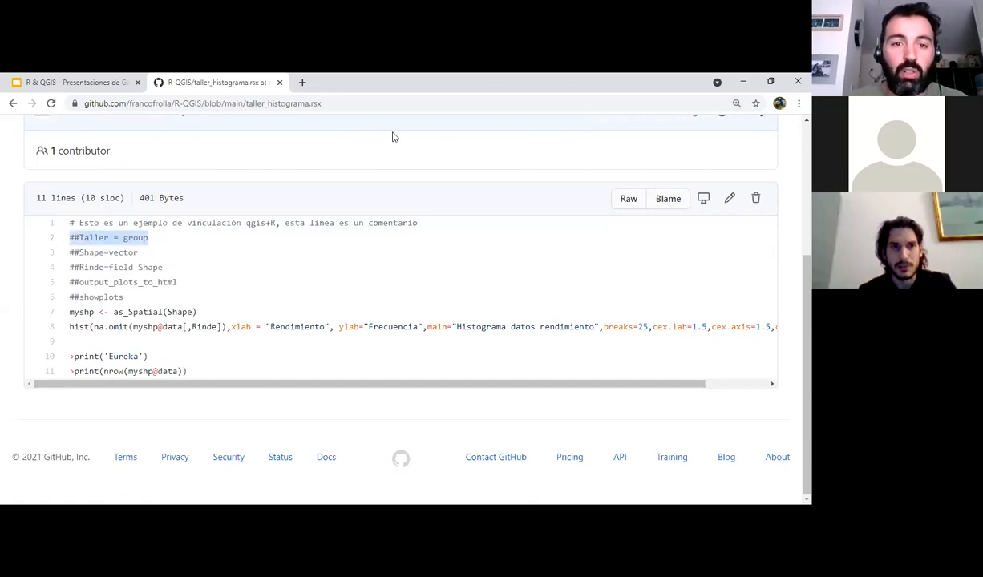
# Switch to QGIS, then collapse and re-expand the Taller group of R scripts in the Processing Toolbox.
pyautogui.hotkey('alt', 'Tab')
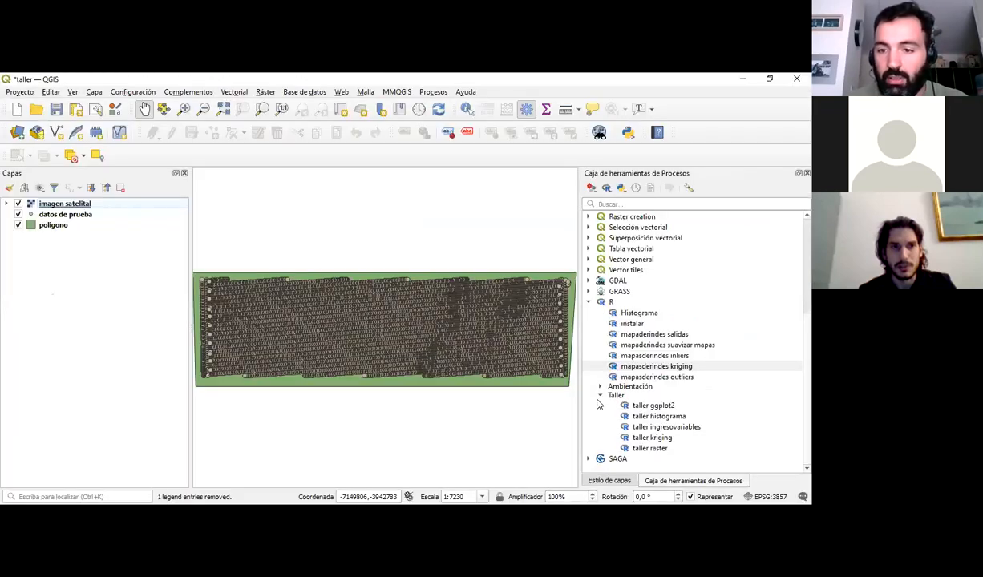
pyautogui.click(601, 396)
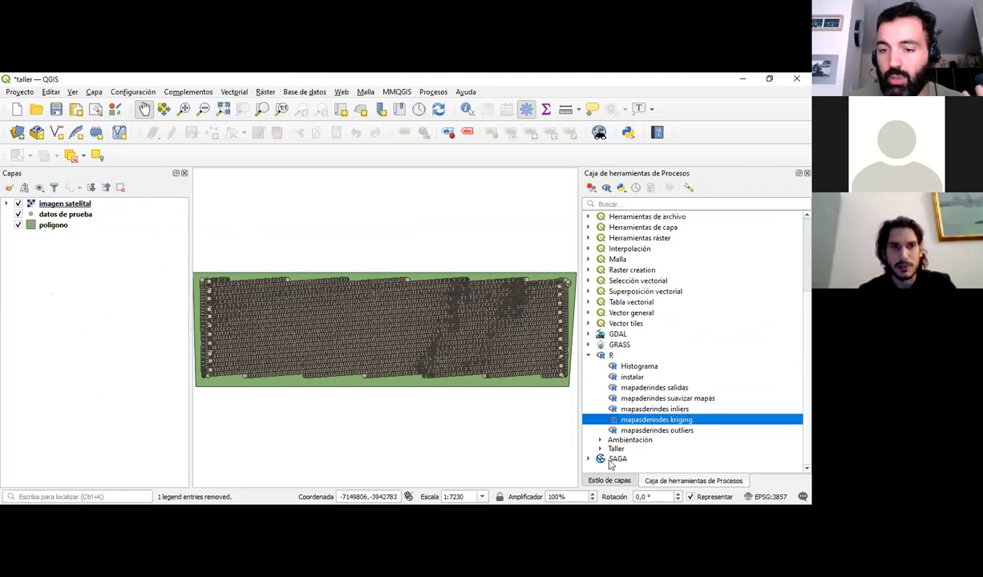
pyautogui.click(600, 447)
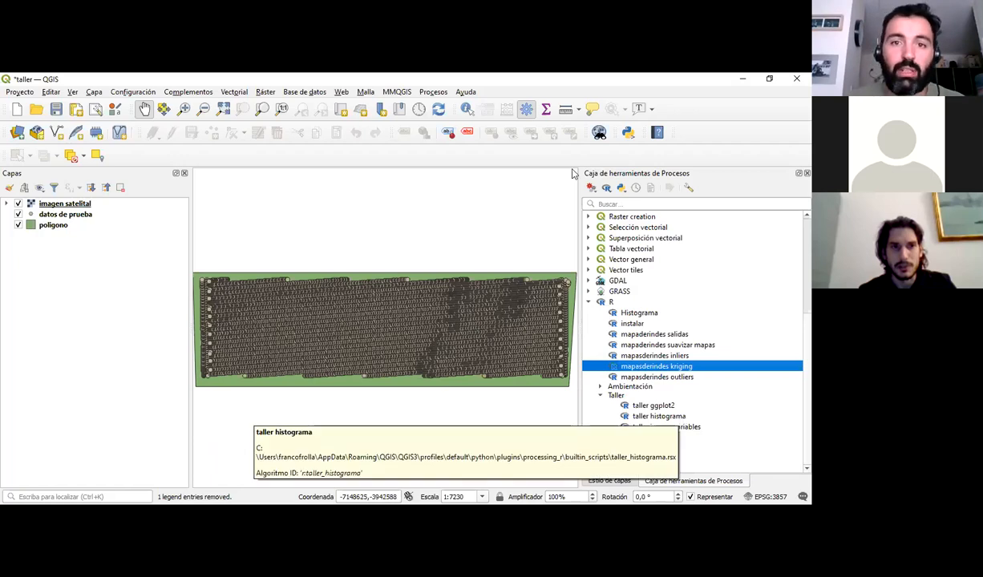
# Switch back to the browser and copy the web address of the taller_histograma.rsx page for sharing.
pyautogui.hotkey('alt', 'Tab')
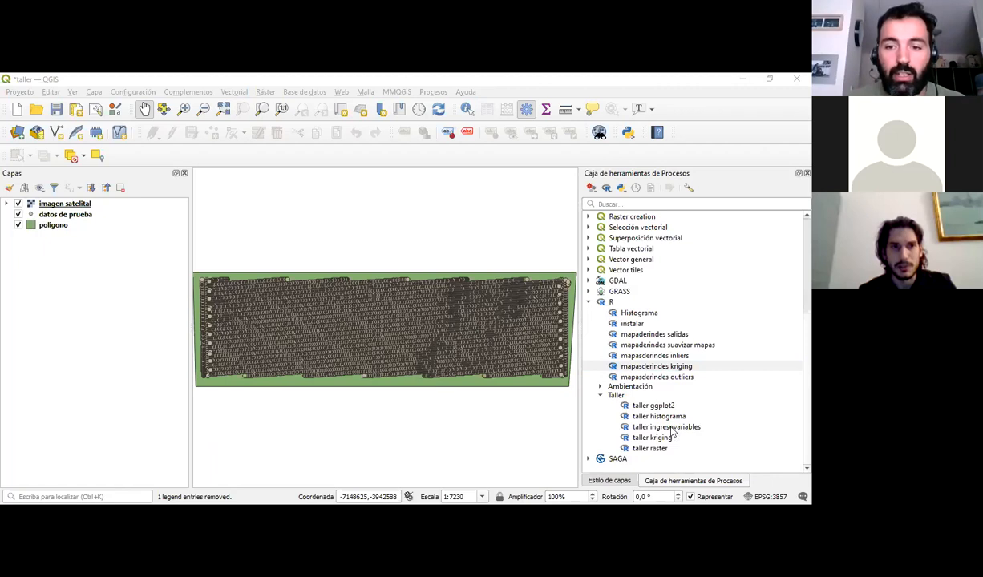
pyautogui.hotkey('alt', 'Tab')
pyautogui.scroll(1, 180, 297)
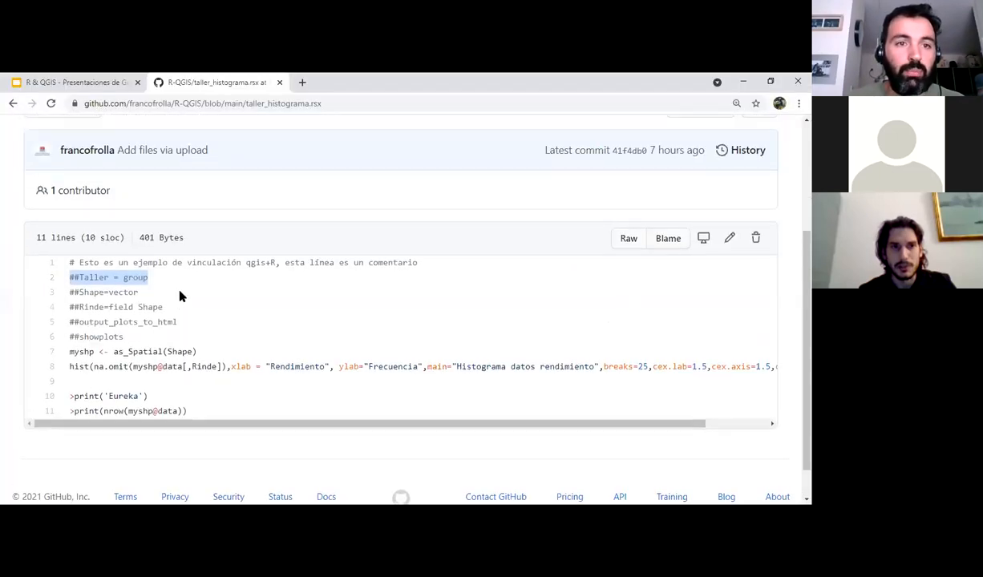
pyautogui.click(144, 104)
pyautogui.rightClick(145, 103)
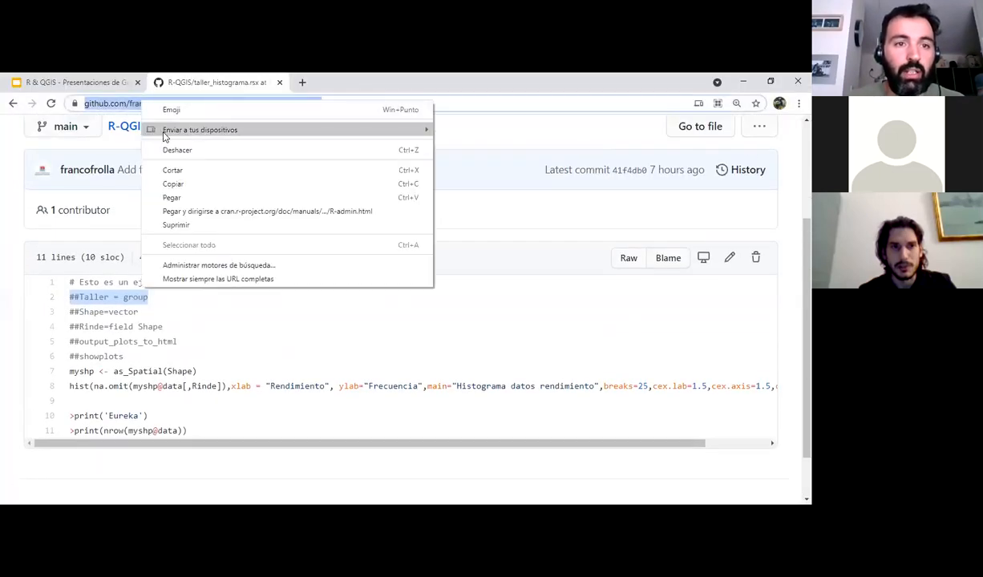
pyautogui.click(173, 184)
pyautogui.hotkey('alt', 'Tab')
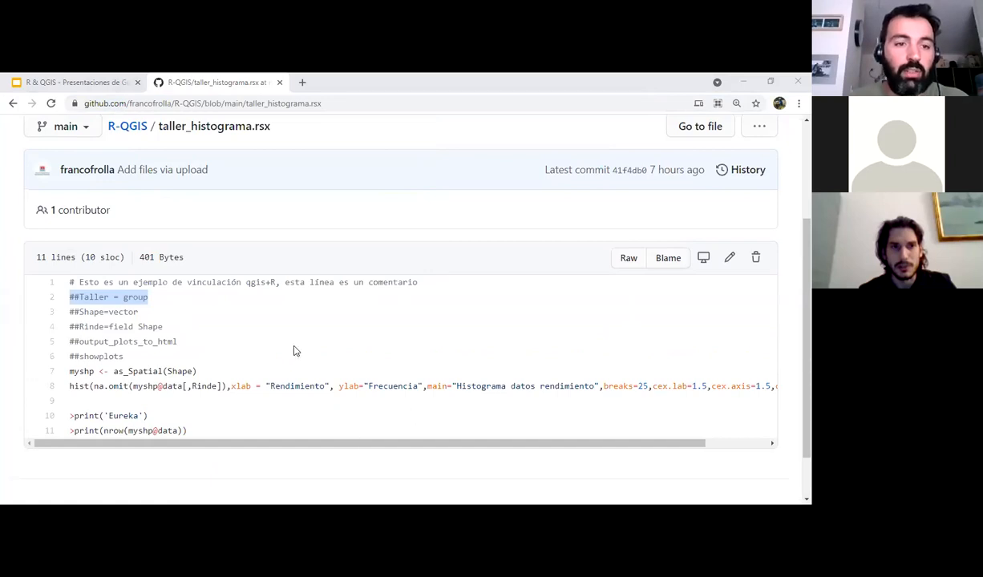
# Highlight the script's header lines one after another to examine the group, Shape vector, Rinde field and plot output definitions.
pyautogui.click(139, 301)
pyautogui.tripleClick(137, 295)
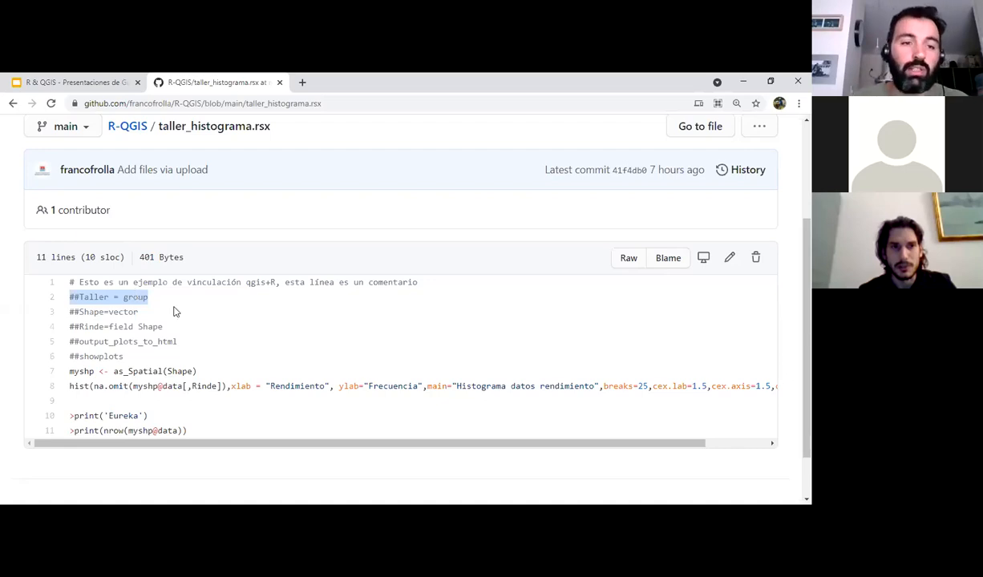
pyautogui.click(149, 305)
pyautogui.tripleClick(122, 312)
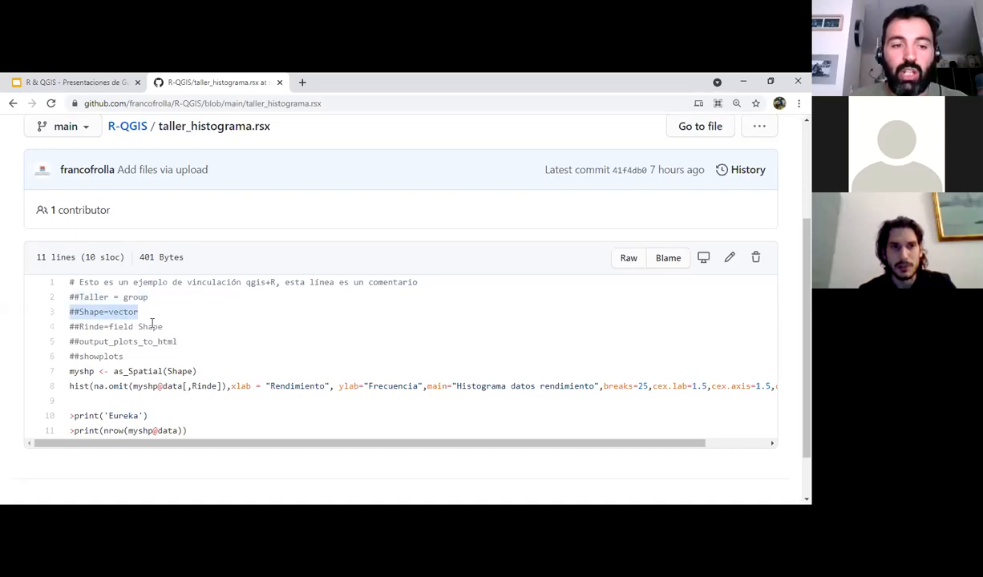
pyautogui.tripleClick(151, 324)
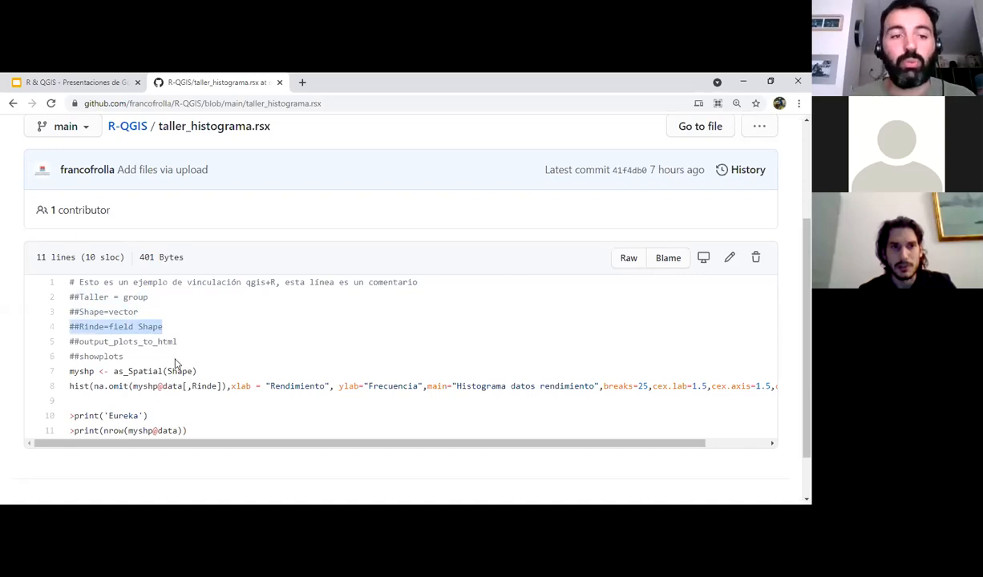
pyautogui.moveTo(125, 356); pyautogui.dragTo(79, 341)
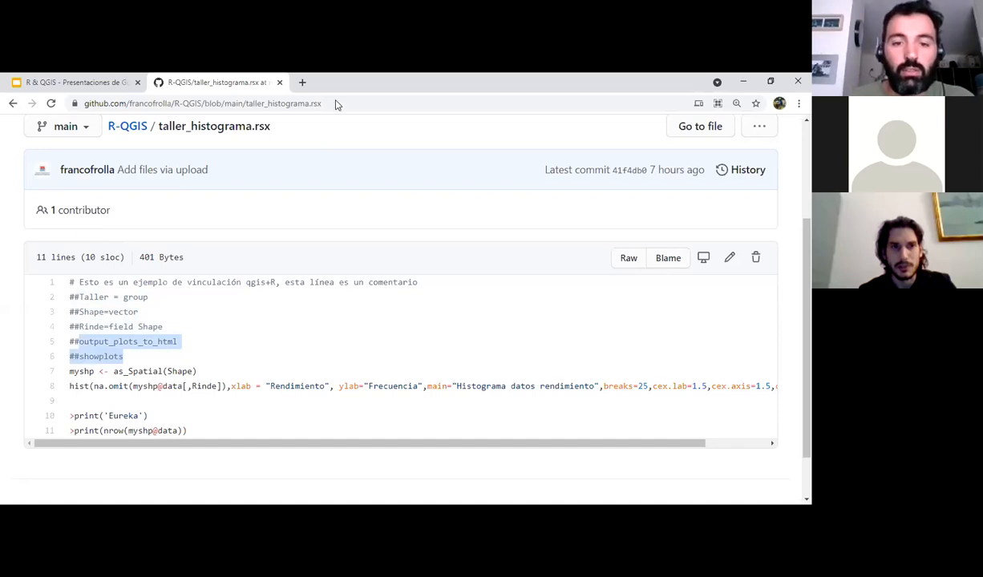
# Switch to QGIS, open the taller histograma tool and choose the datos de prueba layer as Shape.
pyautogui.hotkey('alt', 'Tab')
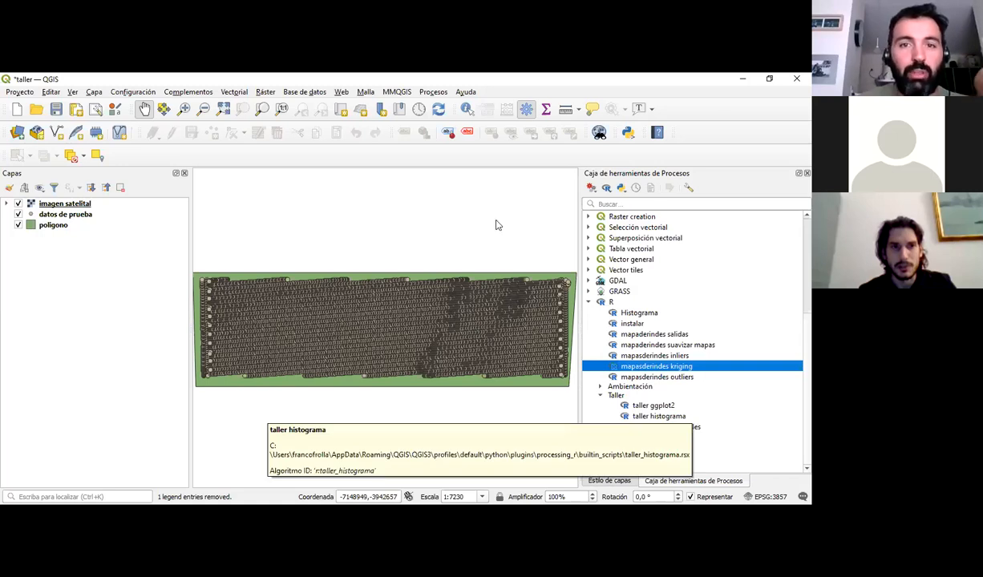
pyautogui.hotkey('alt', 'Tab')
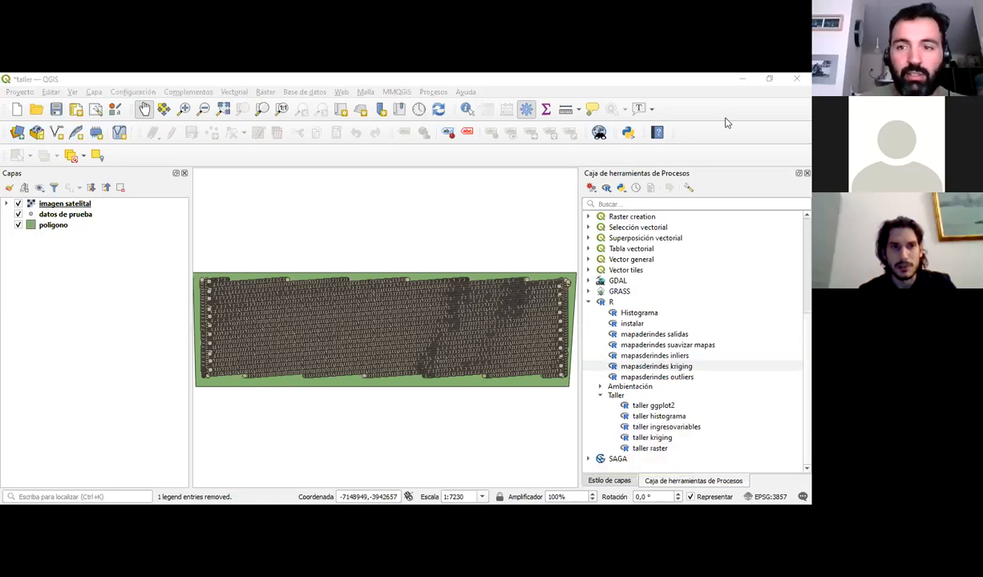
pyautogui.doubleClick(669, 417)
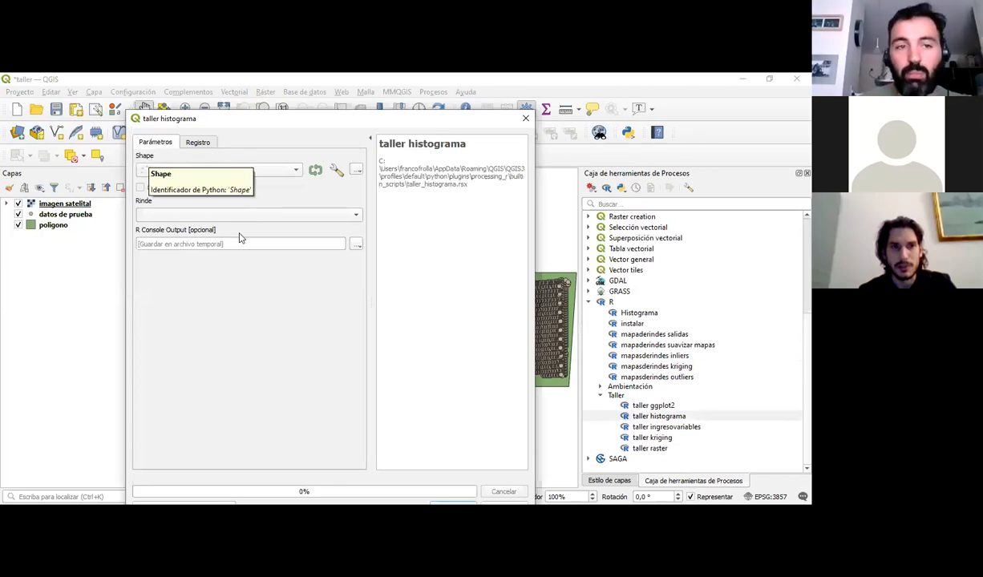
pyautogui.click(184, 170)
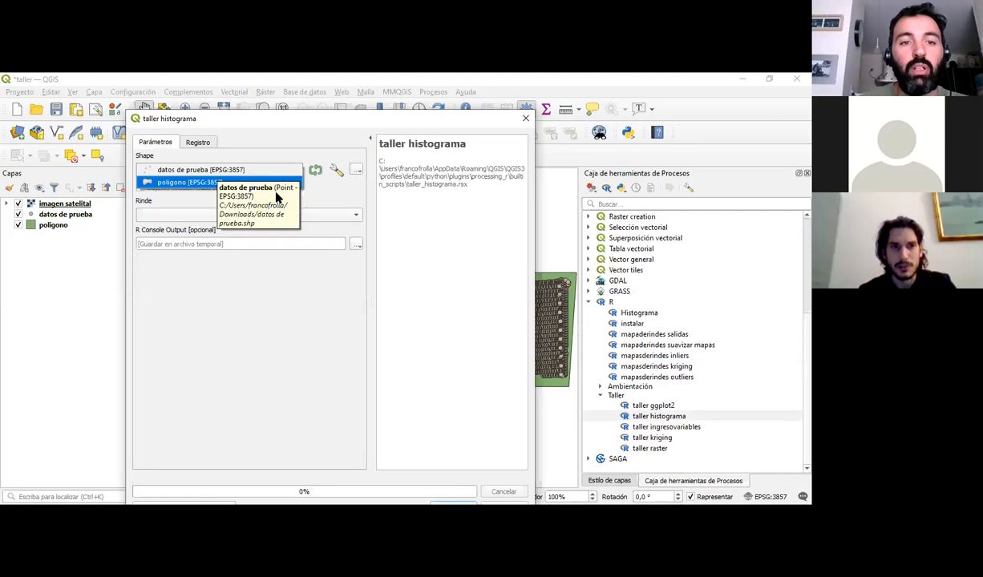
pyautogui.click(249, 169)
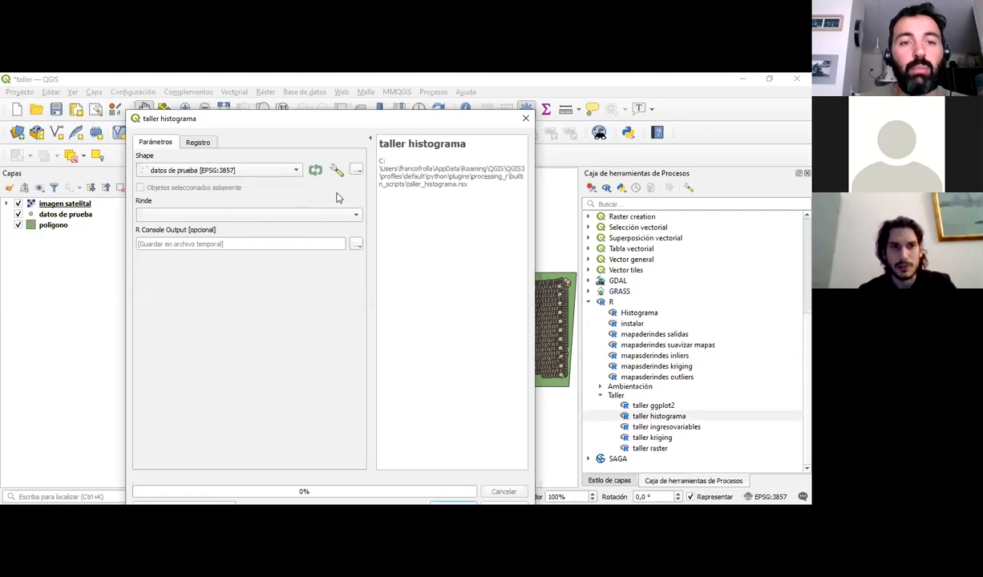
pyautogui.click(208, 170)
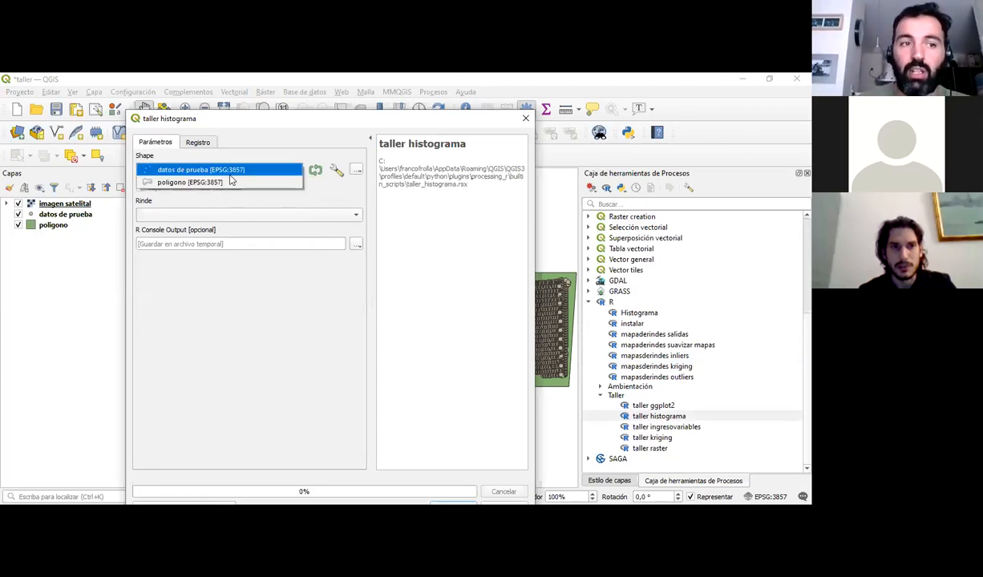
pyautogui.click(230, 174)
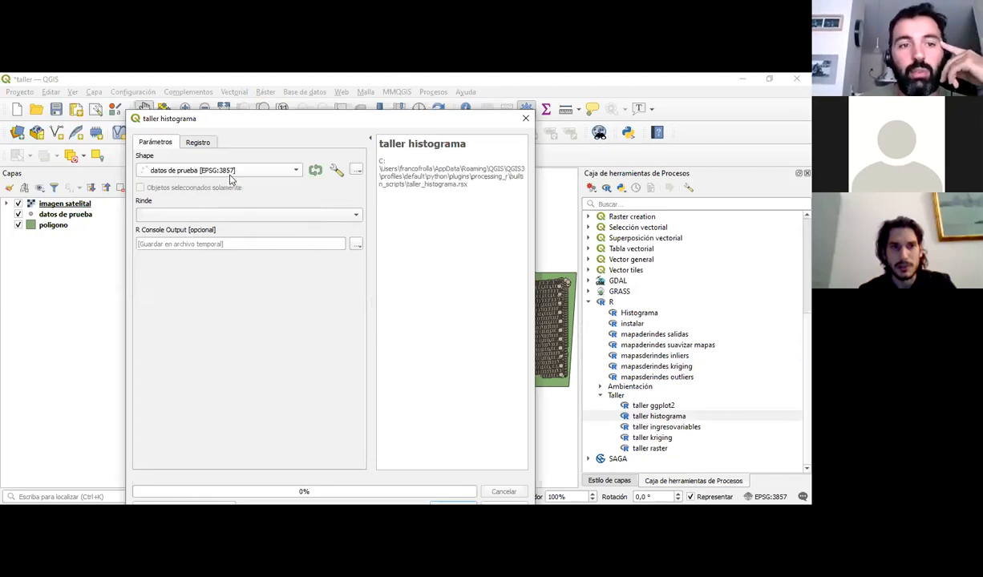
# Examine the layer fields offered for the Rinde parameter of the histogram tool.
pyautogui.click(173, 216)
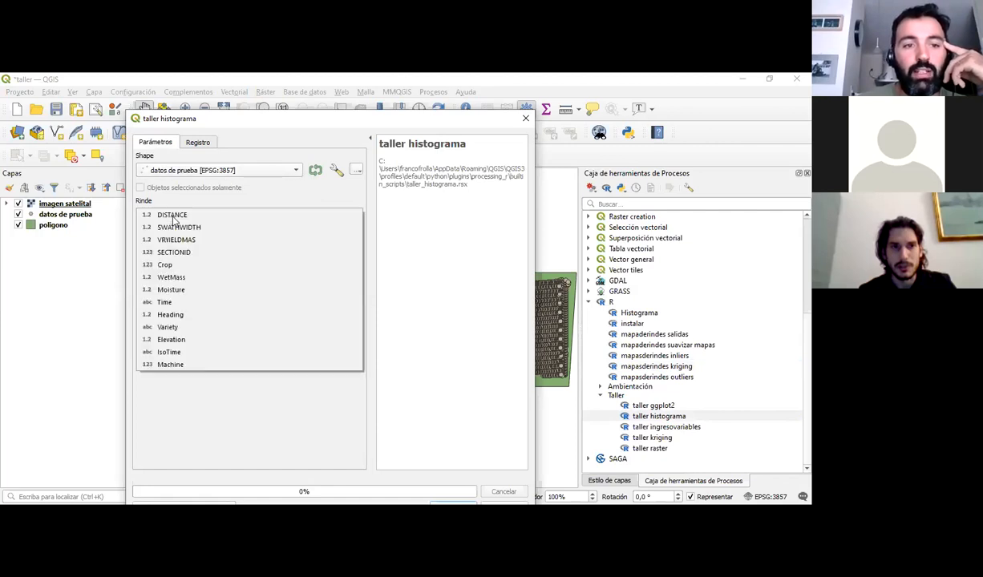
pyautogui.click(176, 183)
pyautogui.click(177, 217)
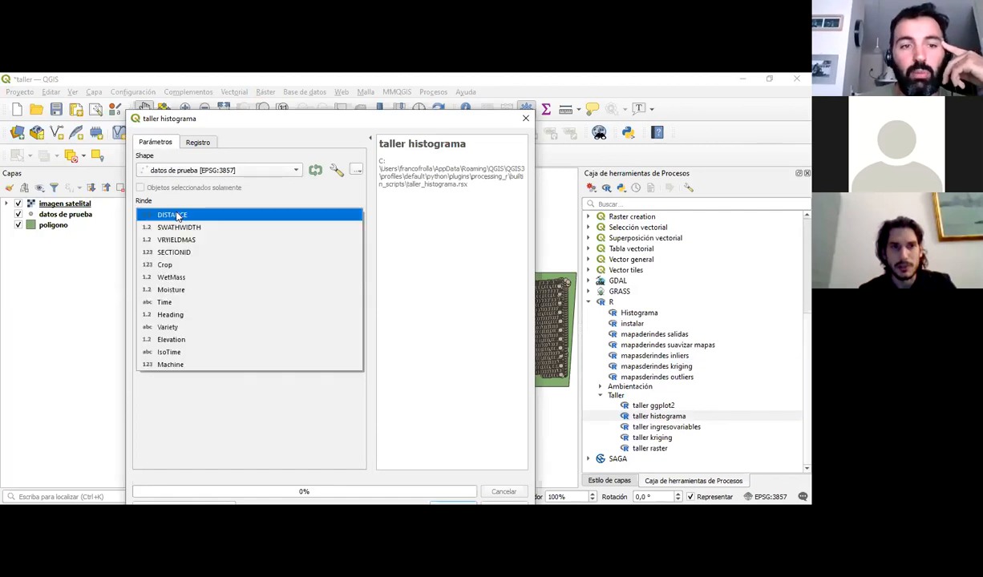
# Open the attribute table of the datos de prueba layer to check its fields, keeping the histogram tool open.
pyautogui.click(87, 218)
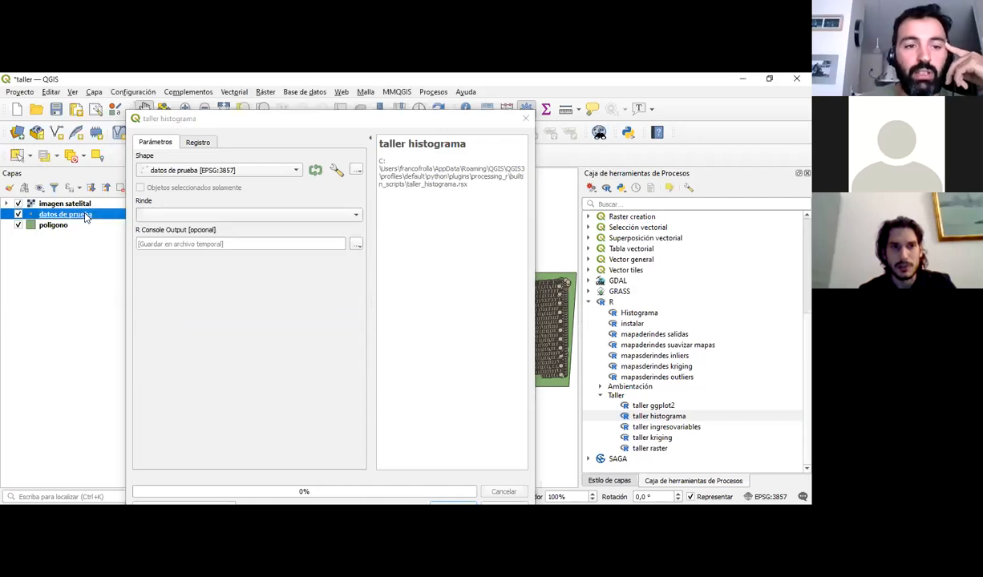
pyautogui.doubleClick(85, 217)
pyautogui.click(564, 97)
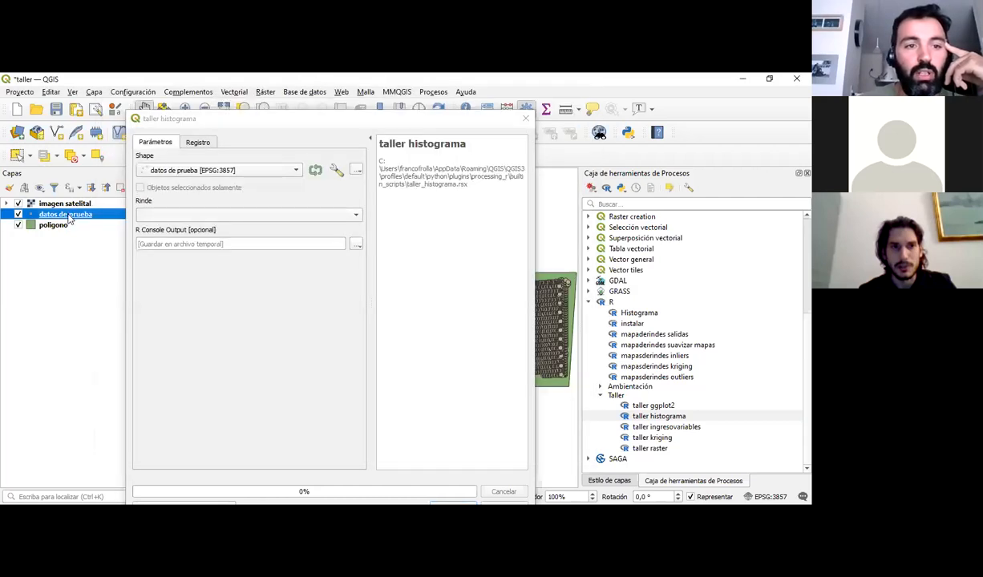
pyautogui.rightClick(79, 208)
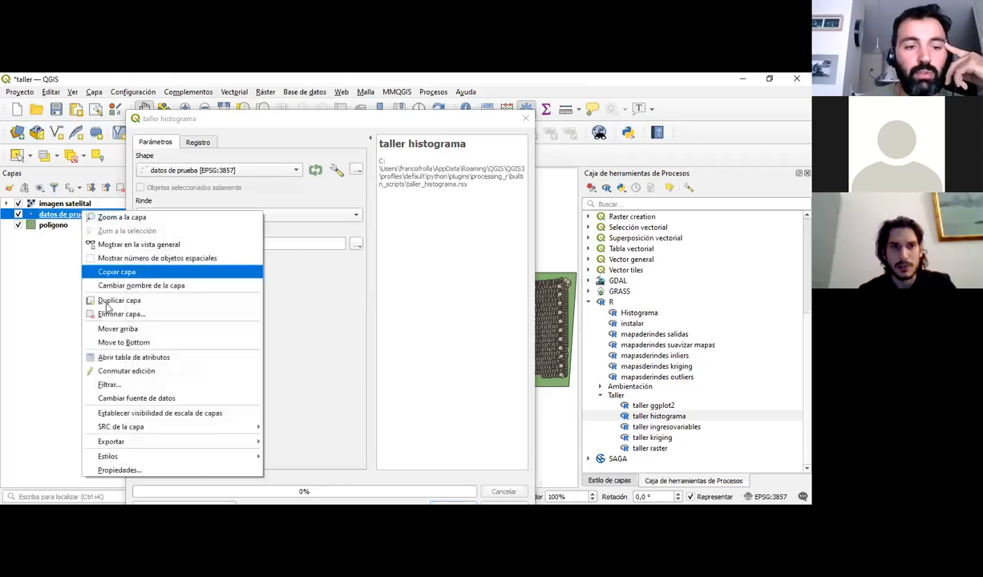
pyautogui.click(116, 361)
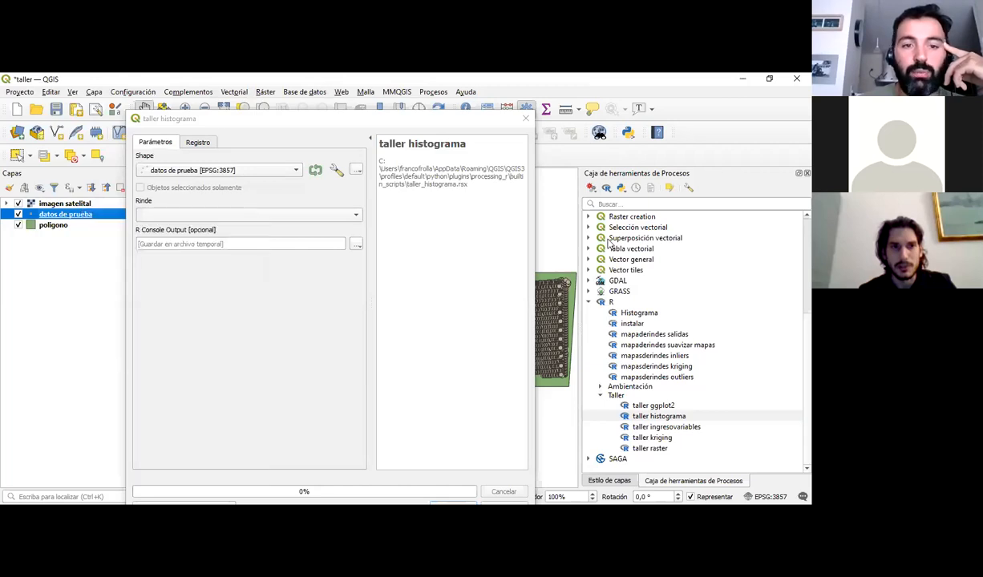
pyautogui.click(149, 98)
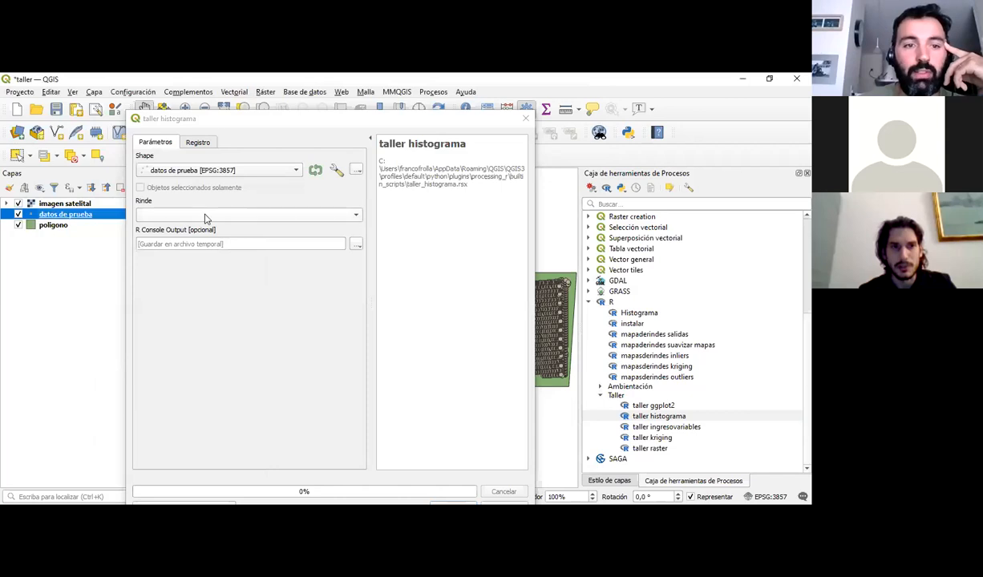
# Try to run the taller histograma tool on the datos de prueba layer with WetMass as the Rinde field.
pyautogui.click(161, 215)
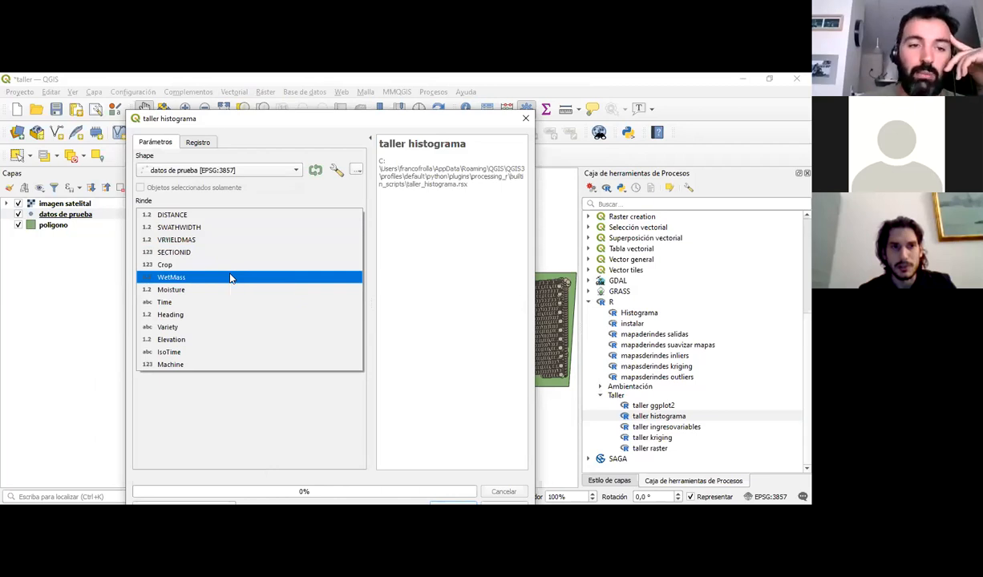
pyautogui.click(230, 278)
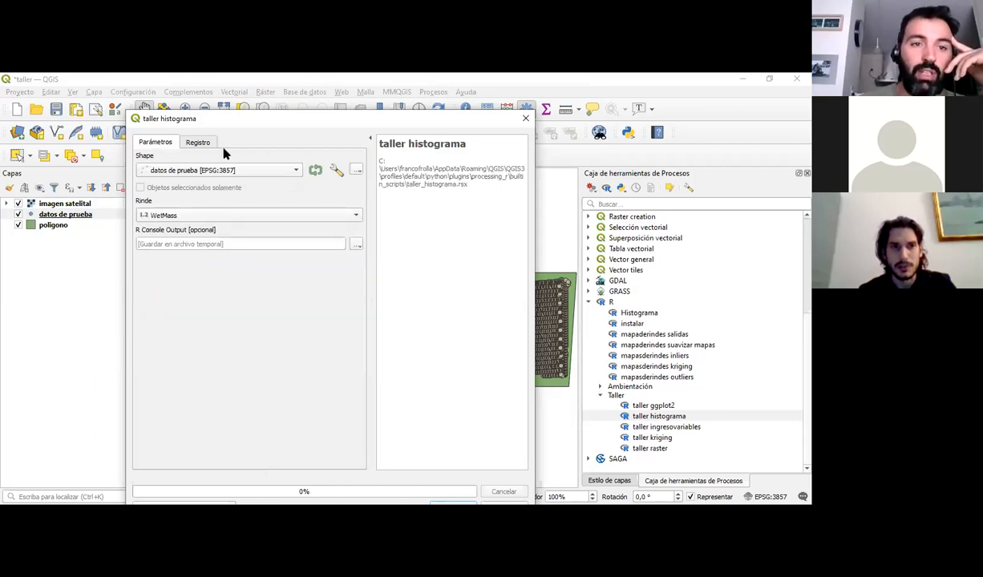
pyautogui.moveTo(216, 121); pyautogui.dragTo(189, 102)
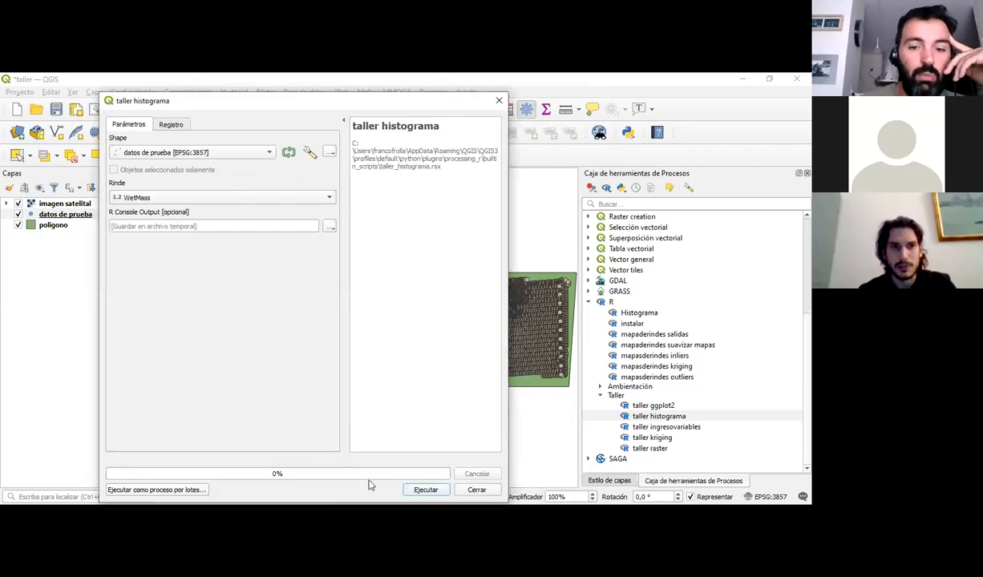
pyautogui.click(422, 490)
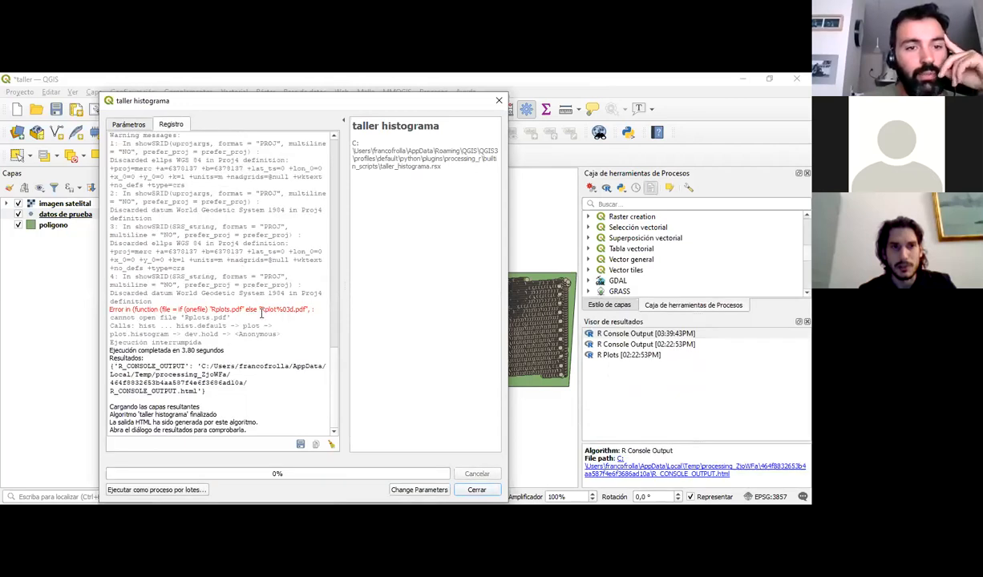
# Examine the histogram tool's run log, comparing the R execution commands with the error lines at the end.
pyautogui.moveTo(157, 310); pyautogui.dragTo(303, 343)
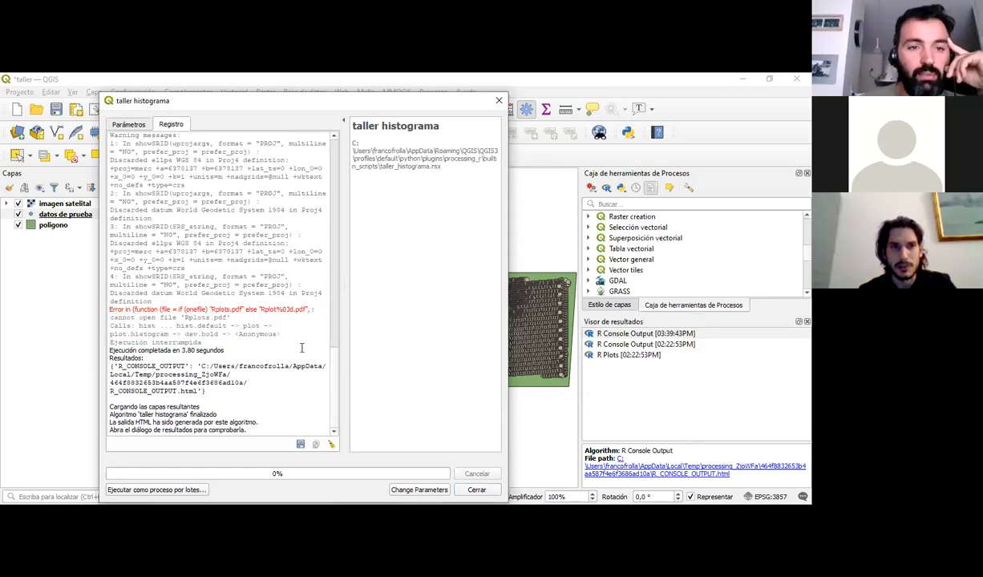
pyautogui.scroll(10, 303, 346)
pyautogui.scroll(7, 204, 248)
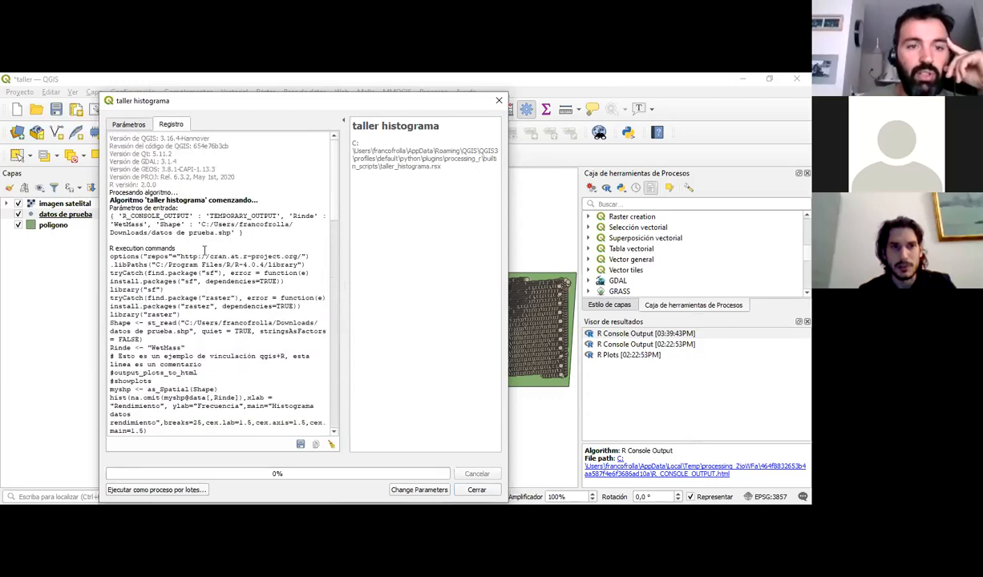
pyautogui.scroll(-5, 206, 250)
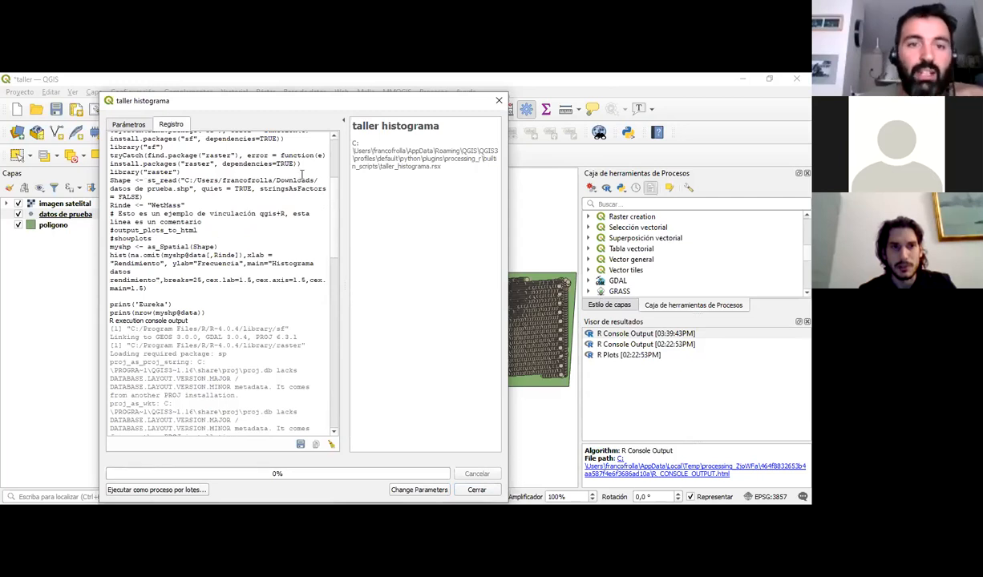
pyautogui.scroll(2, 335, 193)
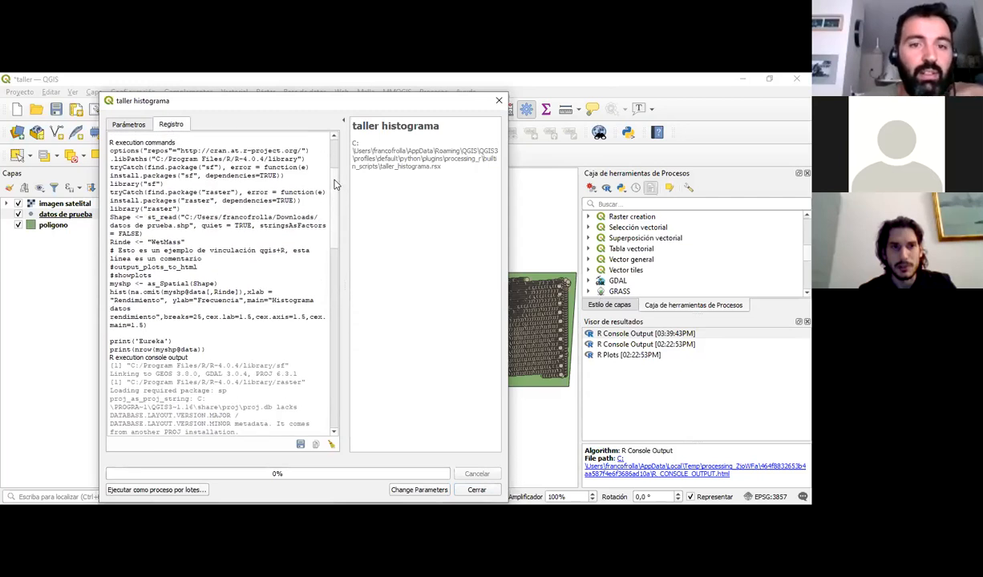
pyautogui.moveTo(178, 215); pyautogui.dragTo(186, 241)
pyautogui.scroll(-15, 238, 283)
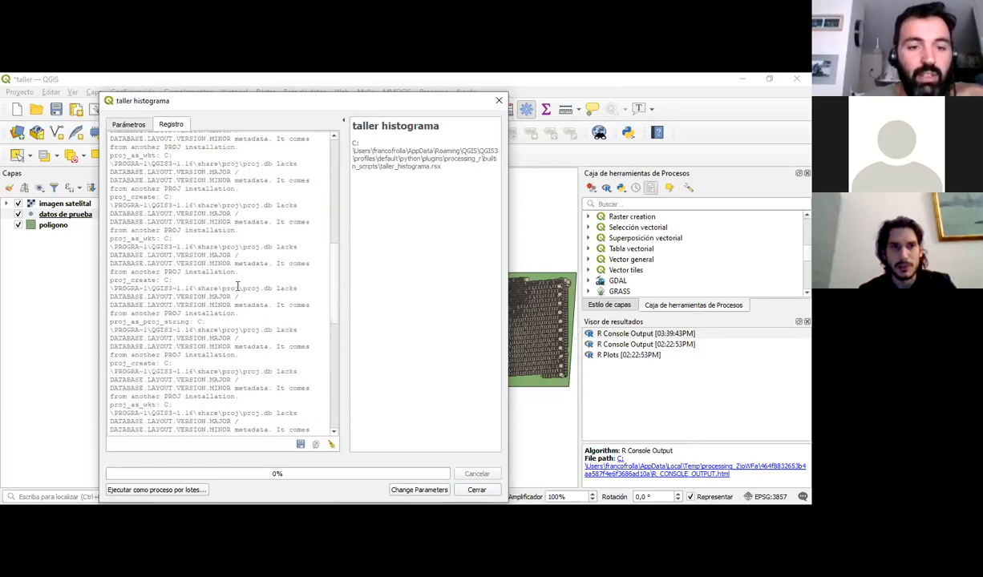
pyautogui.moveTo(152, 301); pyautogui.dragTo(210, 308)
pyautogui.click(290, 298)
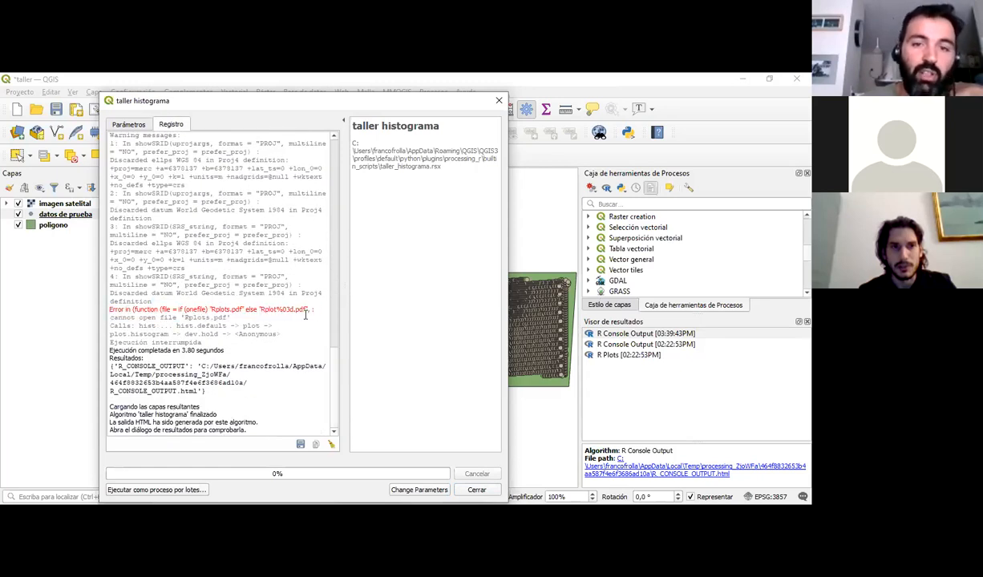
# Close the histogram tool and QGIS, discarding the project changes, and switch to a restarted QGIS session.
pyautogui.click(498, 100)
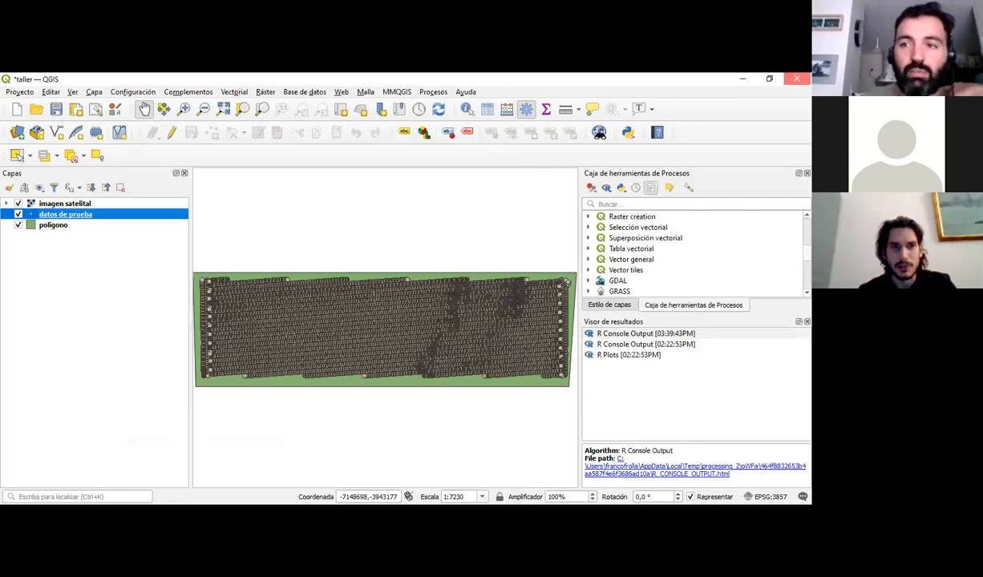
pyautogui.click(795, 79)
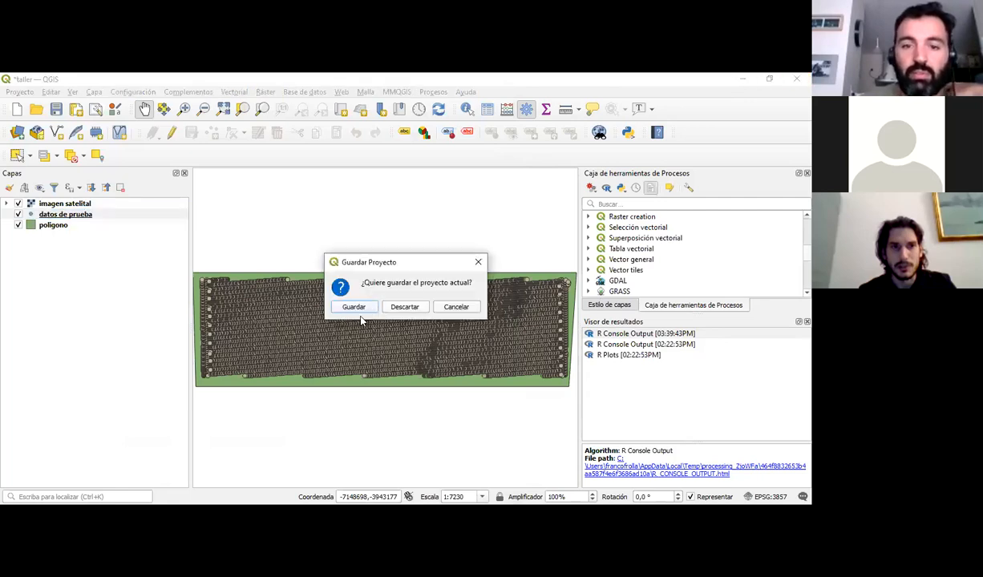
pyautogui.click(404, 307)
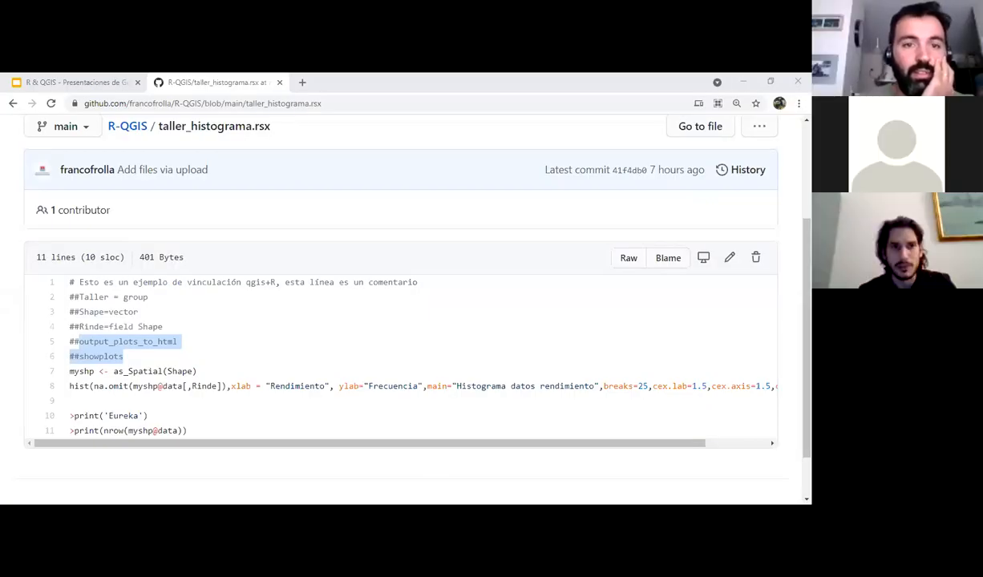
pyautogui.hotkey('alt', 'Tab')
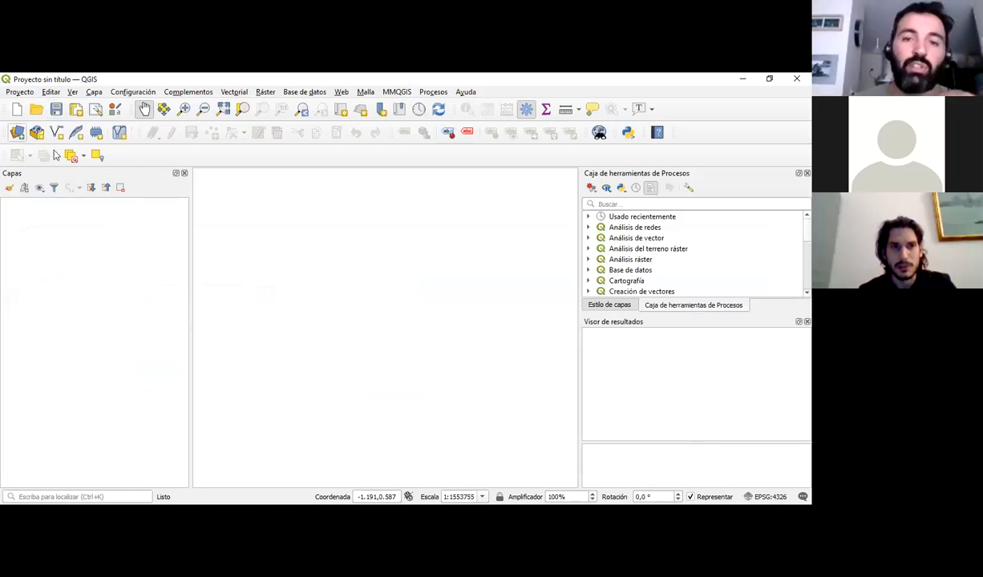
# Reopen the taller project from the recent projects.
pyautogui.click(16, 133)
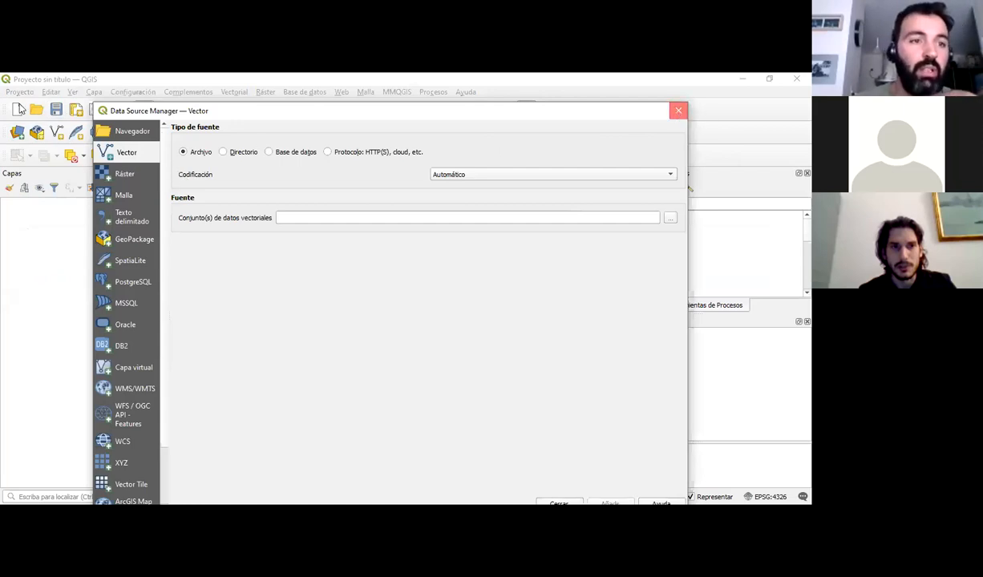
pyautogui.click(678, 111)
pyautogui.click(19, 92)
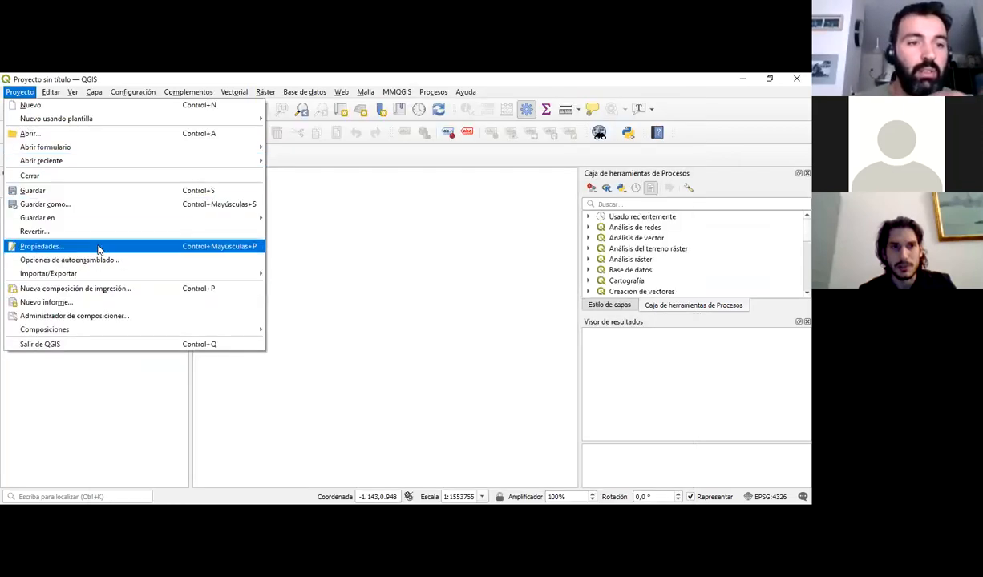
pyautogui.moveTo(129, 160)
pyautogui.click(277, 164)
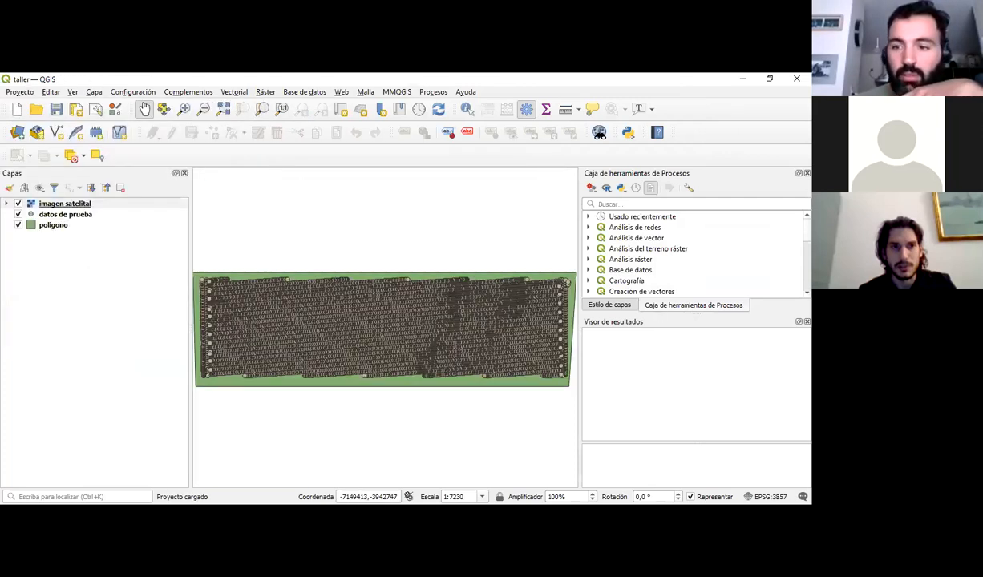
# Close the results viewer and open the taller histograma tool from the Taller group of the R scripts.
pyautogui.click(807, 322)
pyautogui.scroll(-2, 646, 407)
pyautogui.click(588, 451)
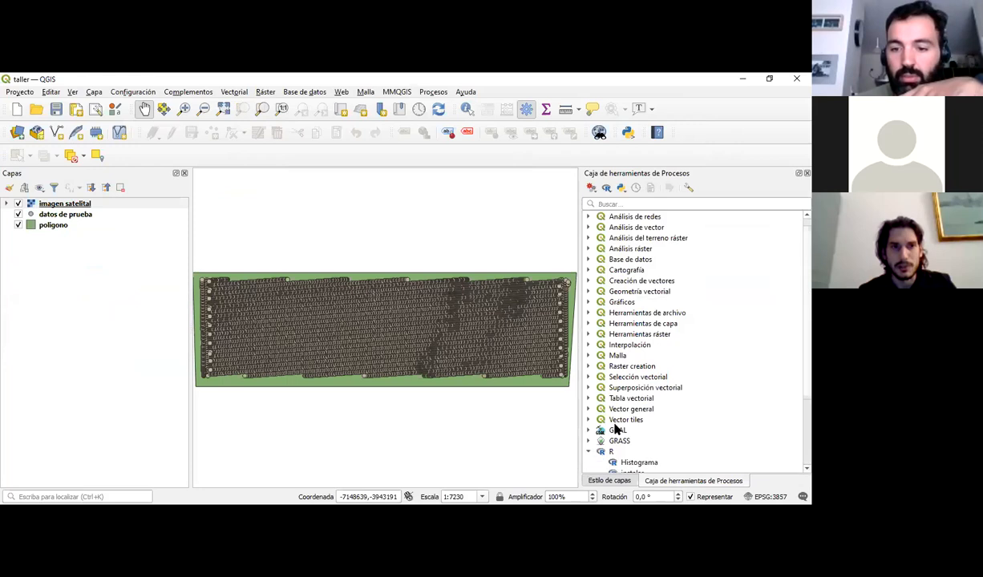
pyautogui.scroll(-3, 613, 424)
pyautogui.click(600, 451)
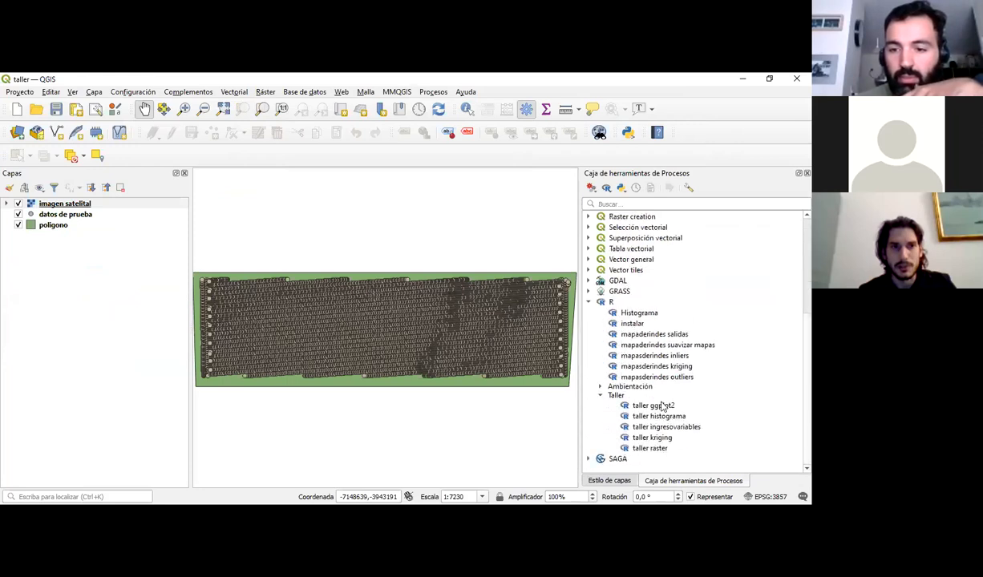
pyautogui.click(663, 417)
pyautogui.doubleClick(663, 418)
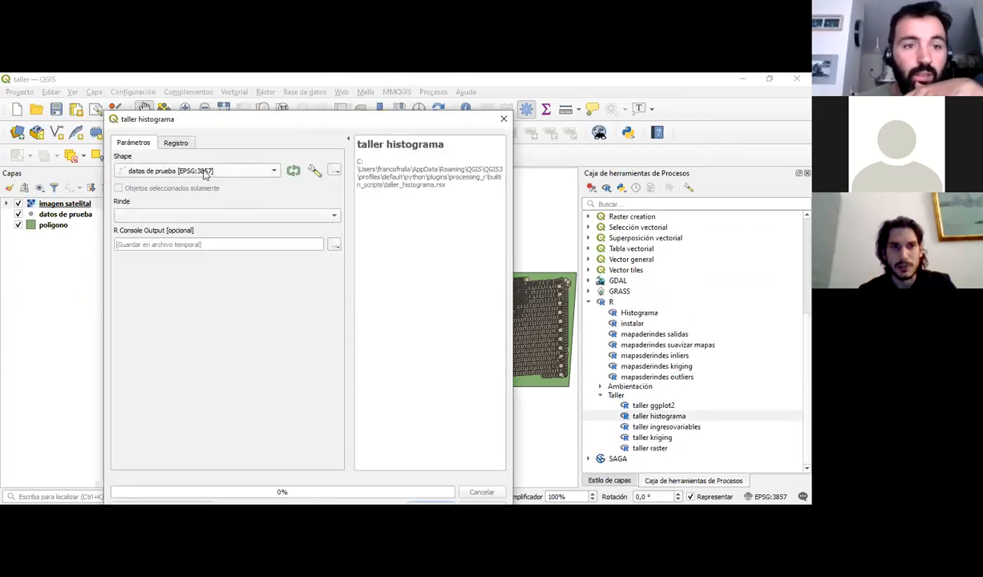
# Set the Rinde field to WetMass and run the histogram tool on the datos de prueba layer.
pyautogui.click(201, 216)
pyautogui.click(194, 278)
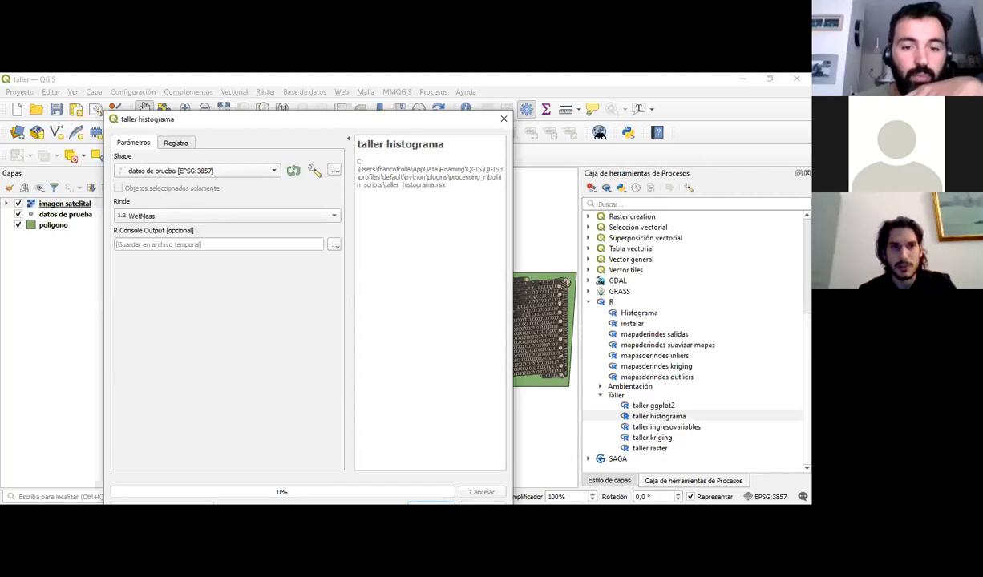
pyautogui.moveTo(244, 110); pyautogui.dragTo(236, 77)
pyautogui.click(427, 435)
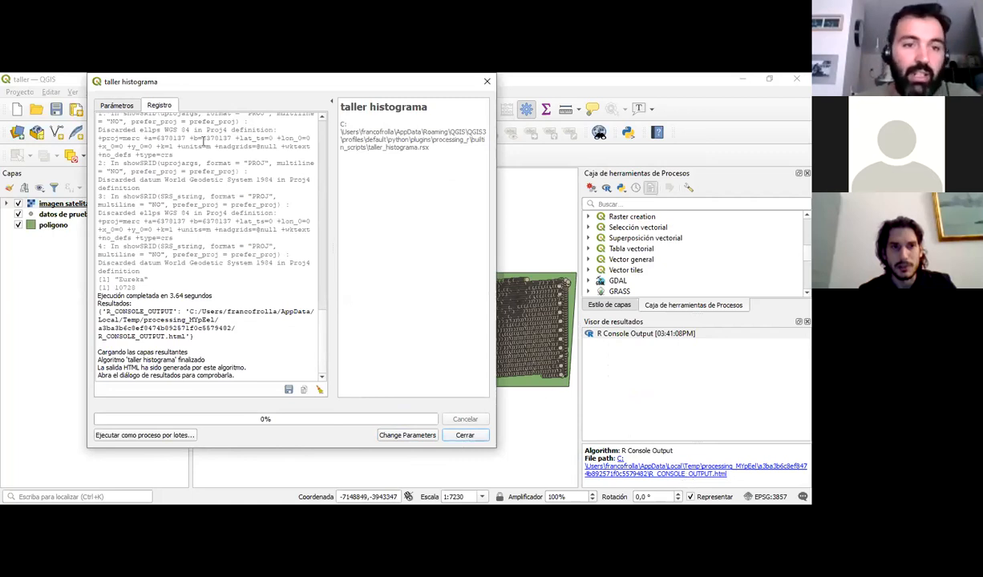
# Examine the printed Eureka text and row count in the run log, and close the histogram tool.
pyautogui.moveTo(168, 145); pyautogui.dragTo(294, 384)
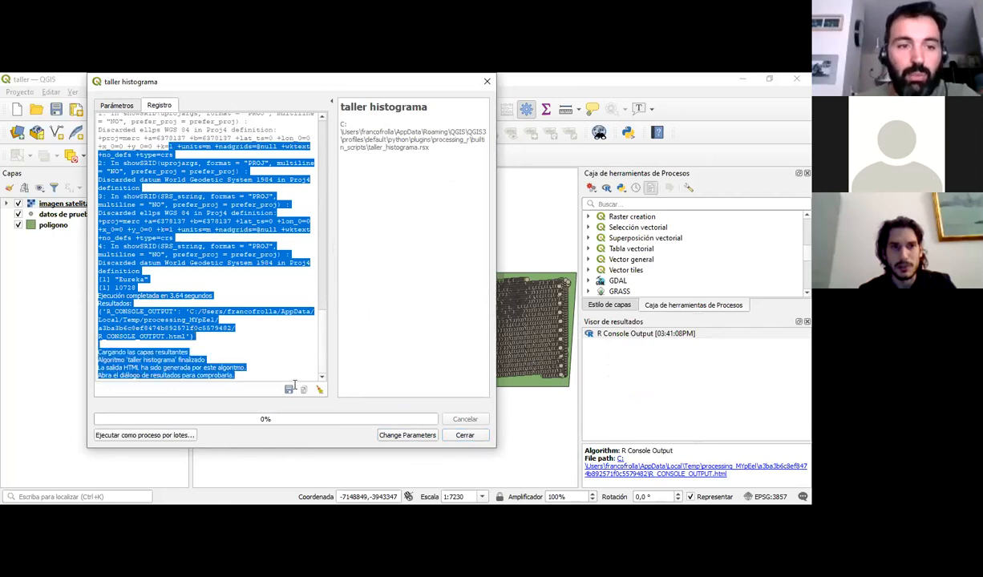
pyautogui.click(212, 293)
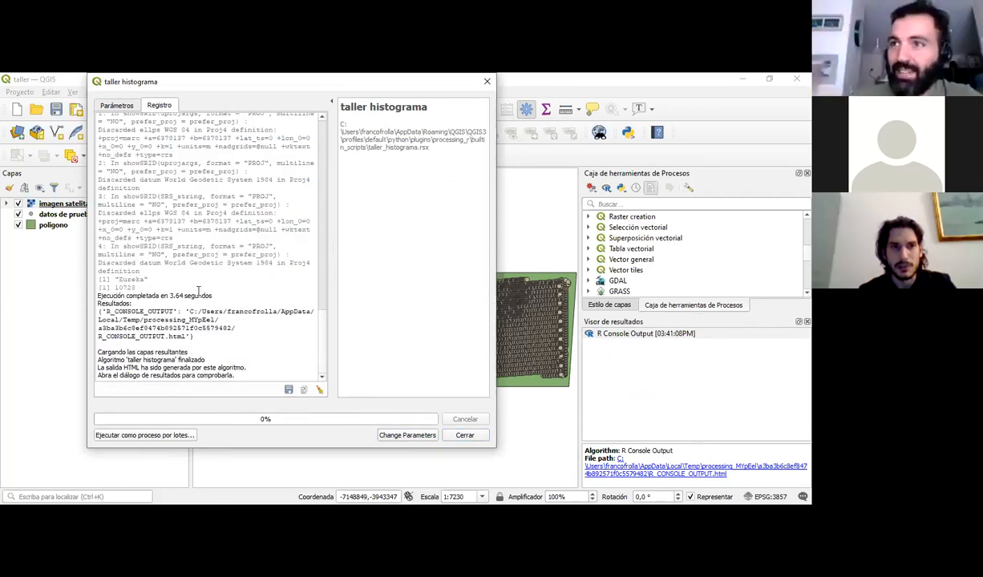
pyautogui.moveTo(151, 290); pyautogui.dragTo(38, 280)
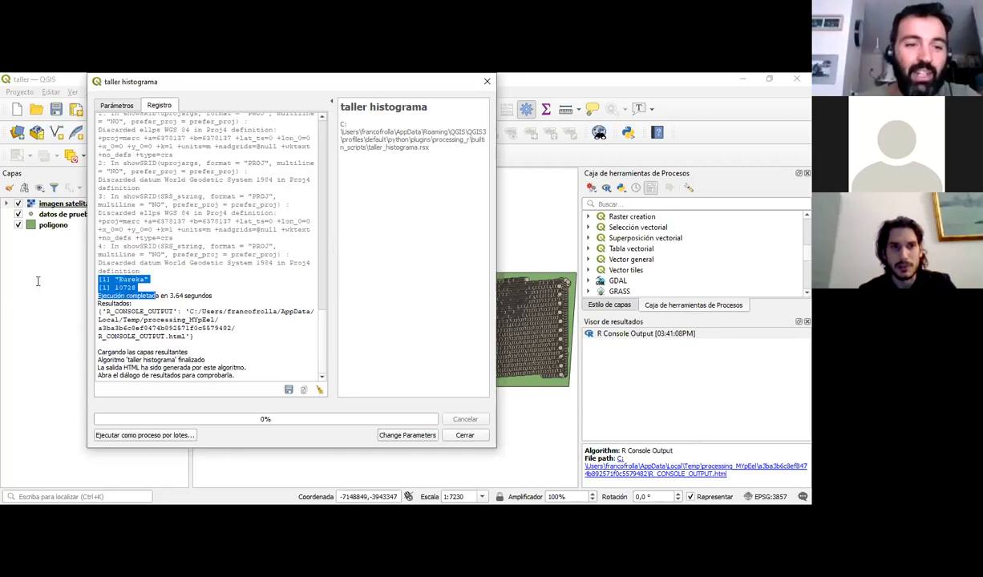
pyautogui.click(120, 282)
pyautogui.tripleClick(127, 280)
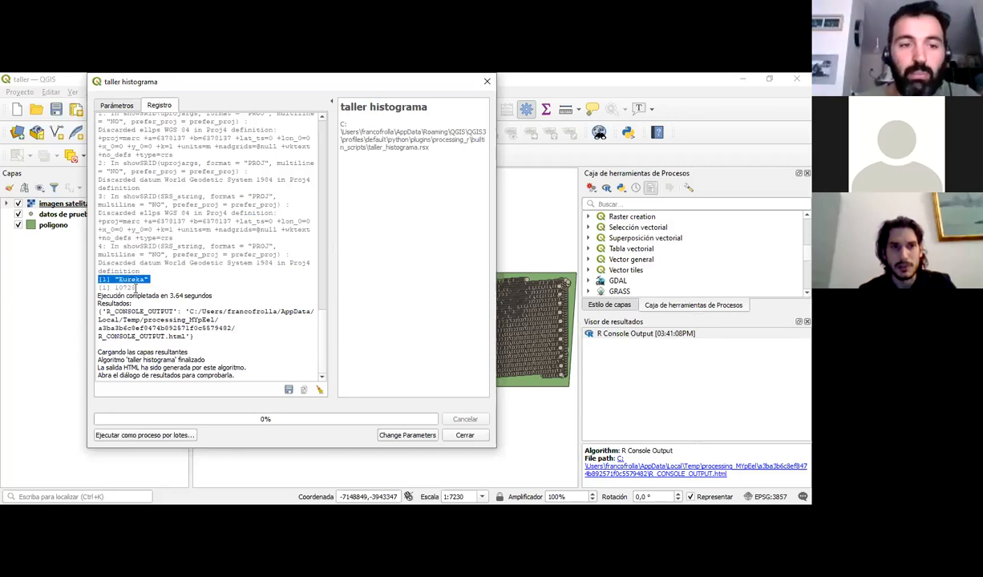
pyautogui.tripleClick(125, 287)
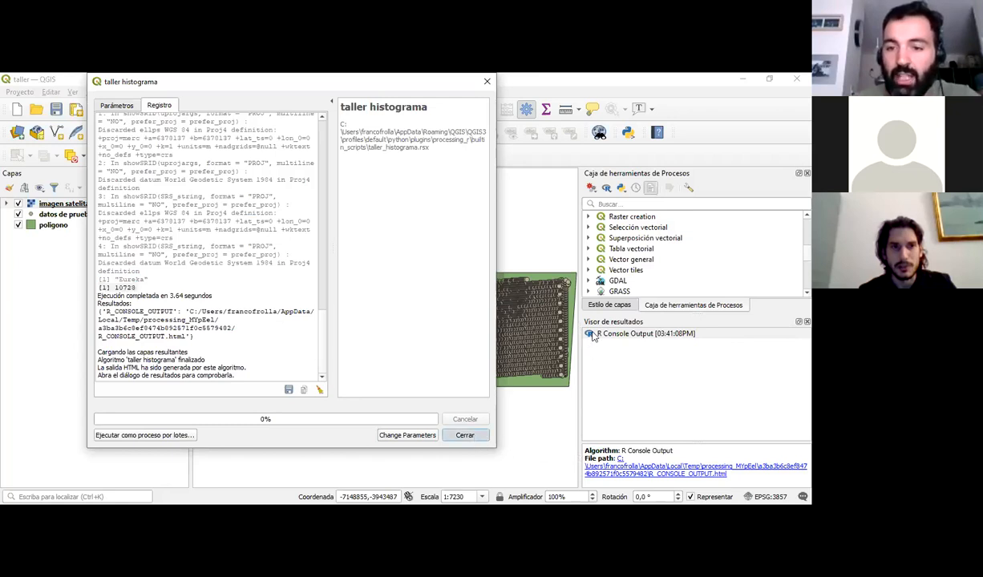
pyautogui.click(473, 437)
# Open the R Console Output HTML file of the histogram run, and close the results viewer.
pyautogui.click(624, 336)
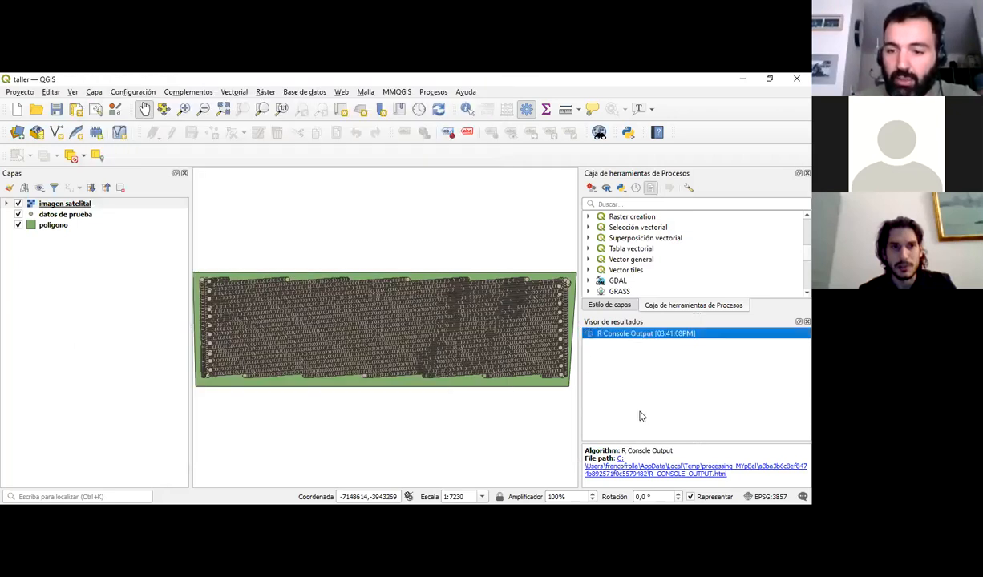
pyautogui.click(660, 473)
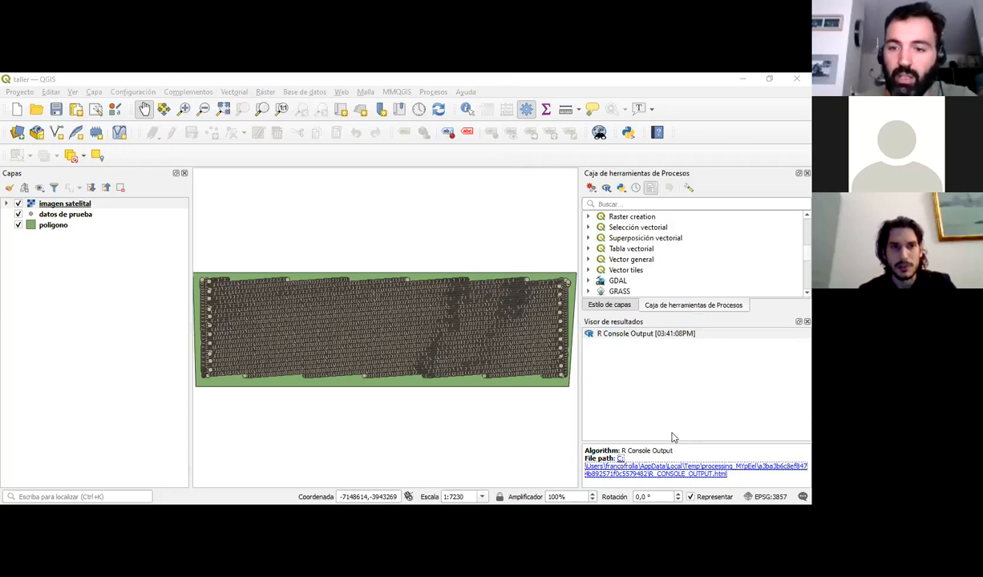
pyautogui.click(673, 438)
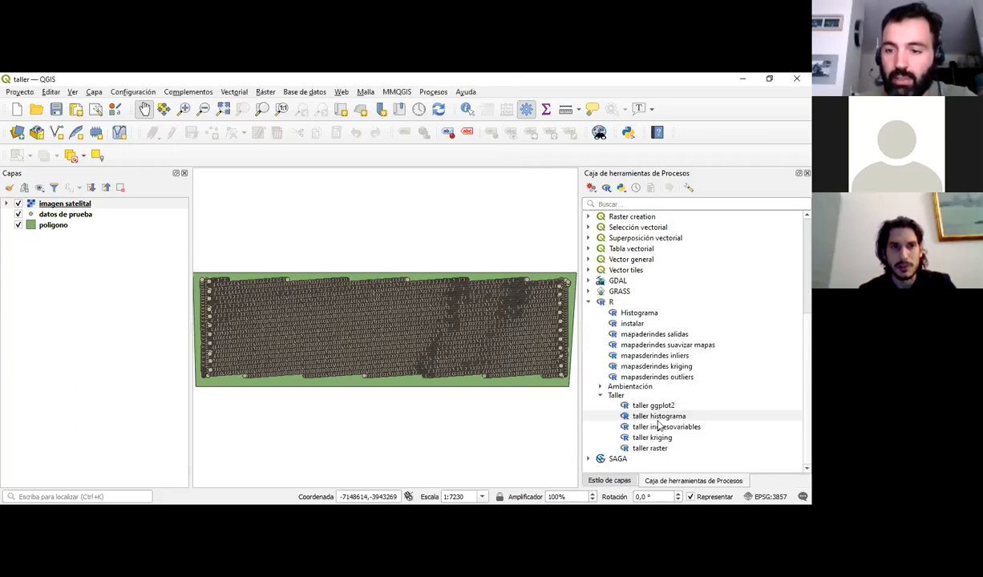
# Open the processing_r builtin_scripts folder in Windows to locate the taller histograma script.
pyautogui.click(659, 416)
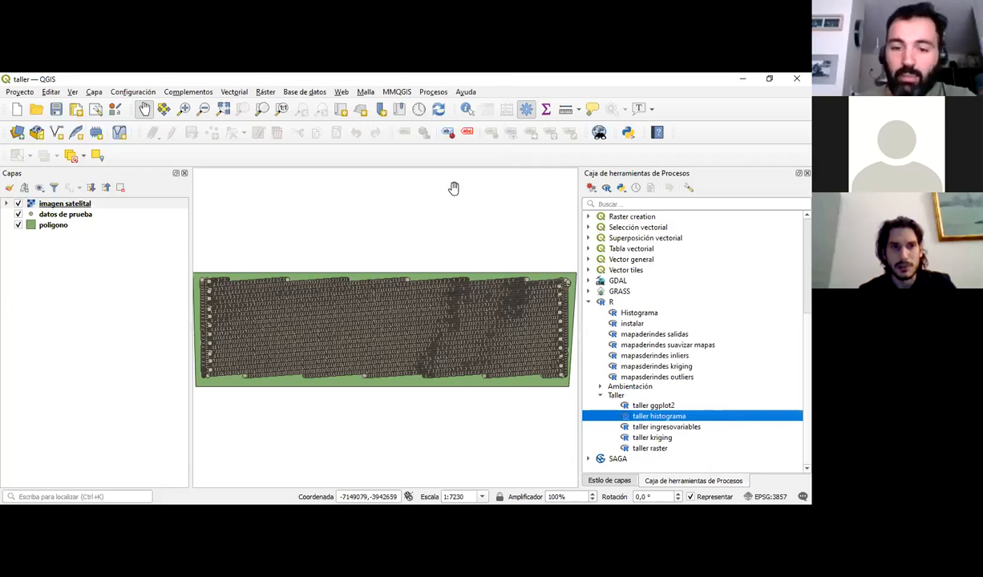
pyautogui.hotkey('alt', 'Tab')
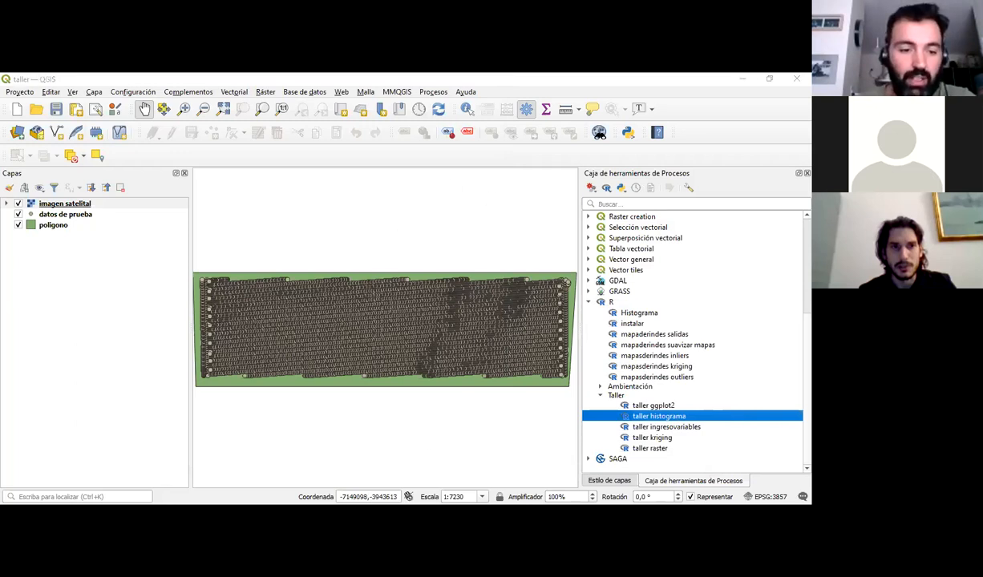
pyautogui.press('super+r')
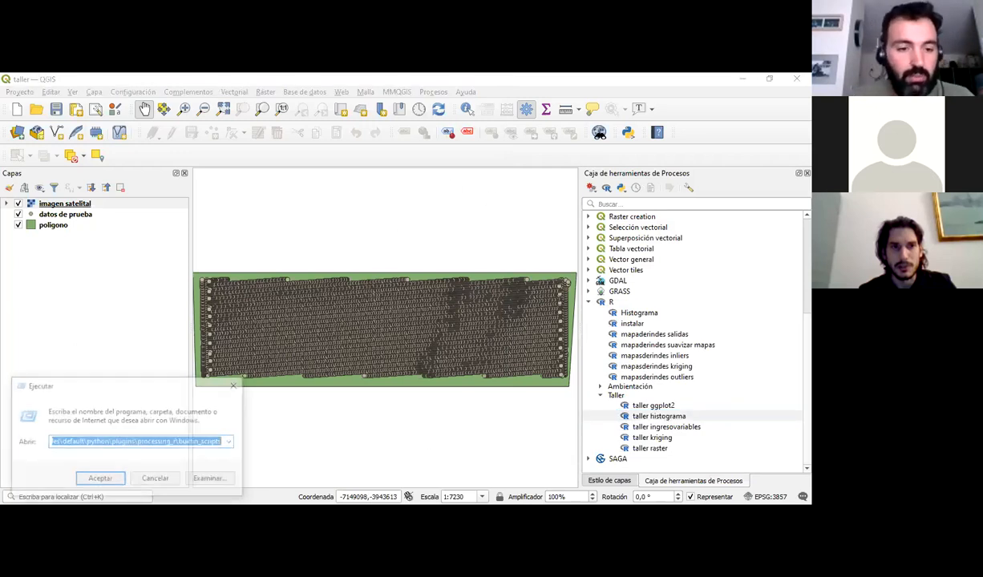
pyautogui.click(97, 479)
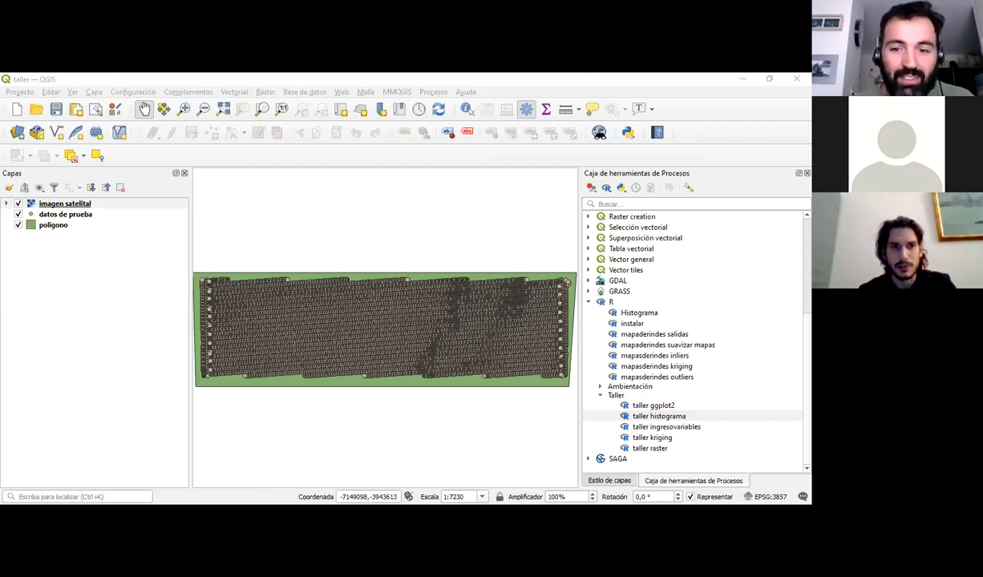
# In the taller_histograma script in Notepad, prefix output_plots_to_html and showplots with ## instead of a single #, and save the file.
pyautogui.hotkey('alt', 'Tab')
pyautogui.click(138, 242)
pyautogui.moveTo(5, 187); pyautogui.dragTo(6, 169)
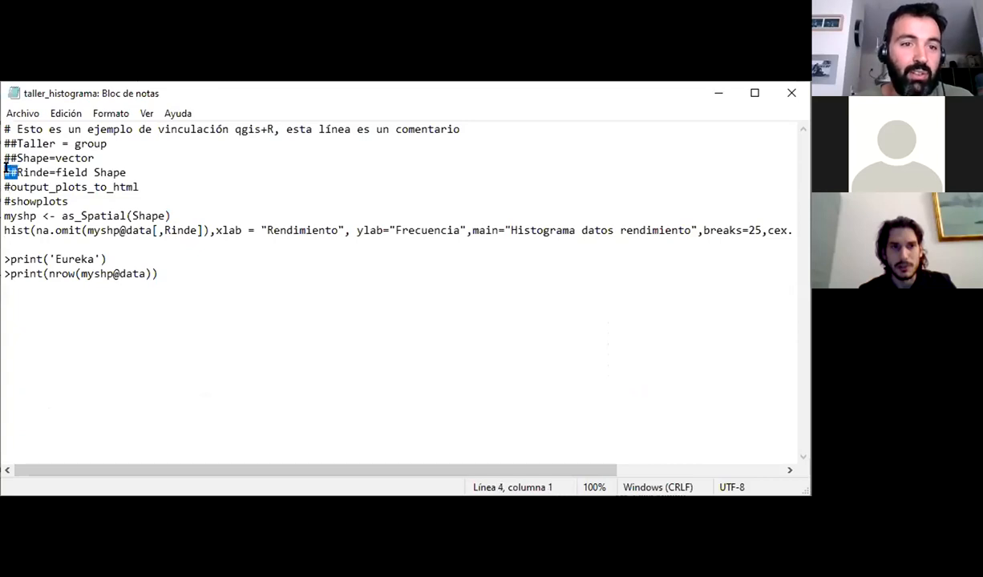
pyautogui.click(10, 187)
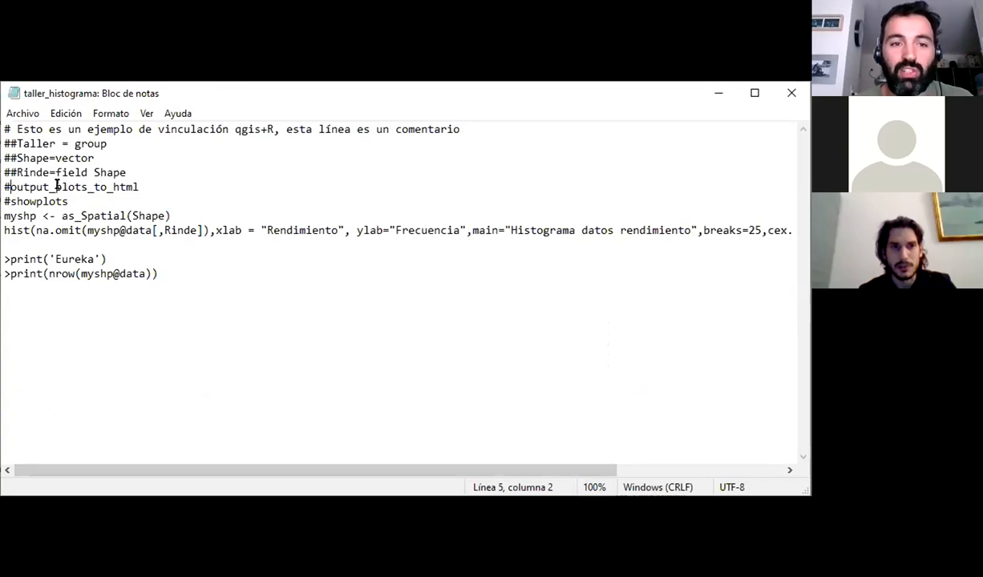
pyautogui.moveTo(17, 170); pyautogui.dragTo(9, 165)
pyautogui.hotkey('ctrl', 'c')
pyautogui.press('Down')
pyautogui.hotkey('ctrl', 'v')
pyautogui.press('Down')
pyautogui.hotkey('ctrl', 'v')
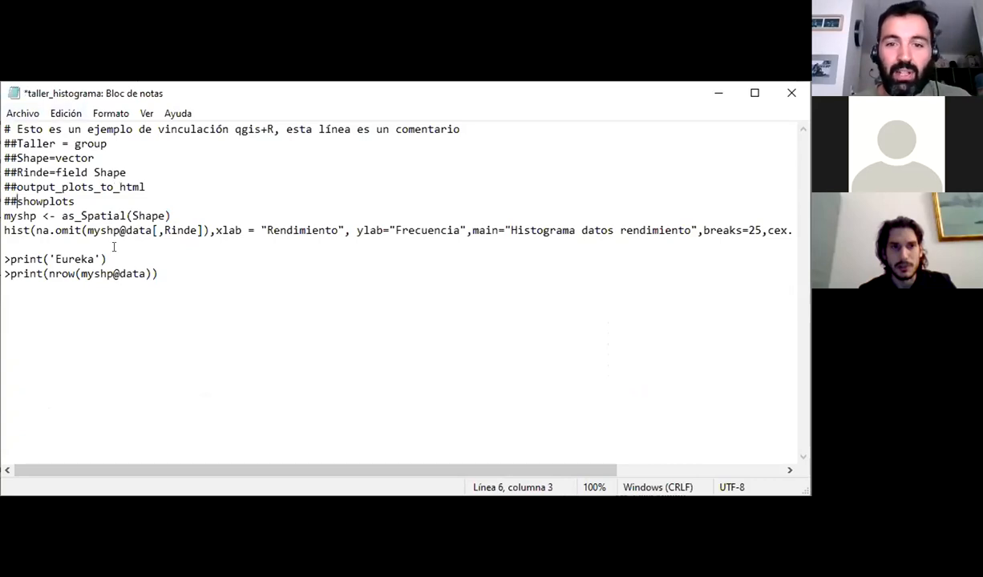
pyautogui.click(23, 111)
pyautogui.click(50, 185)
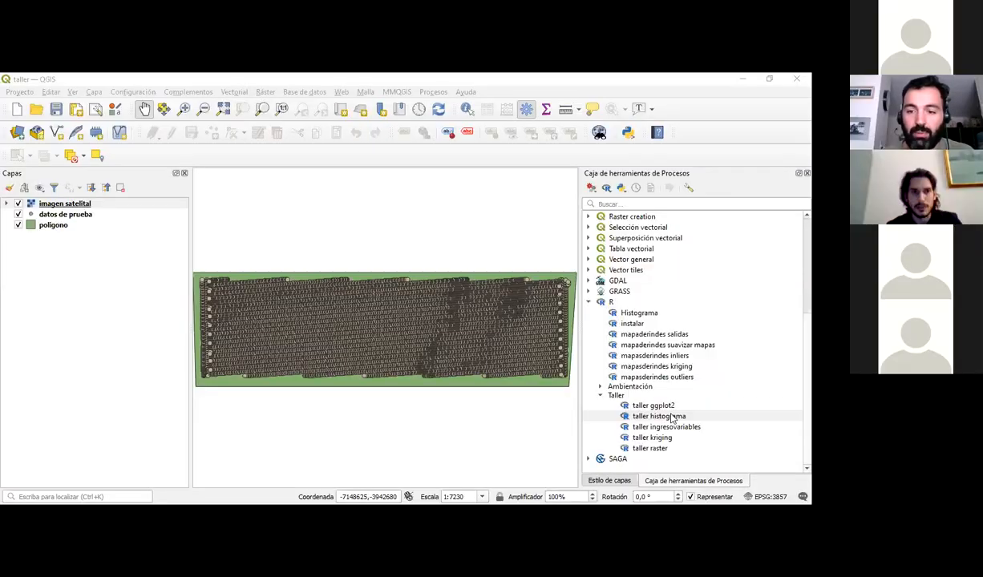
# Run the taller histograma tool in QGIS on datos de prueba with a Rinde field chosen, and close the tool.
pyautogui.doubleClick(657, 416)
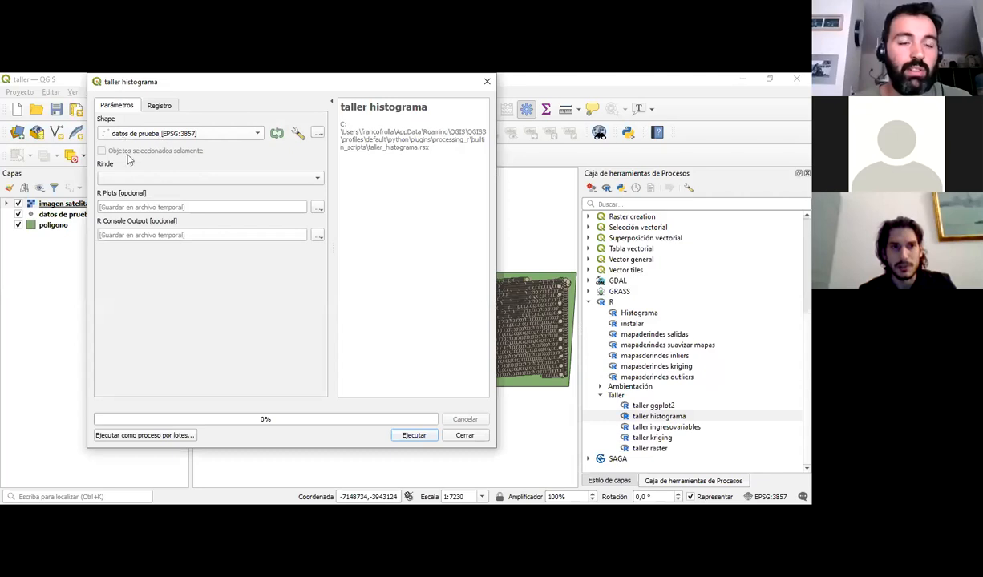
pyautogui.click(128, 177)
pyautogui.click(149, 241)
pyautogui.click(416, 435)
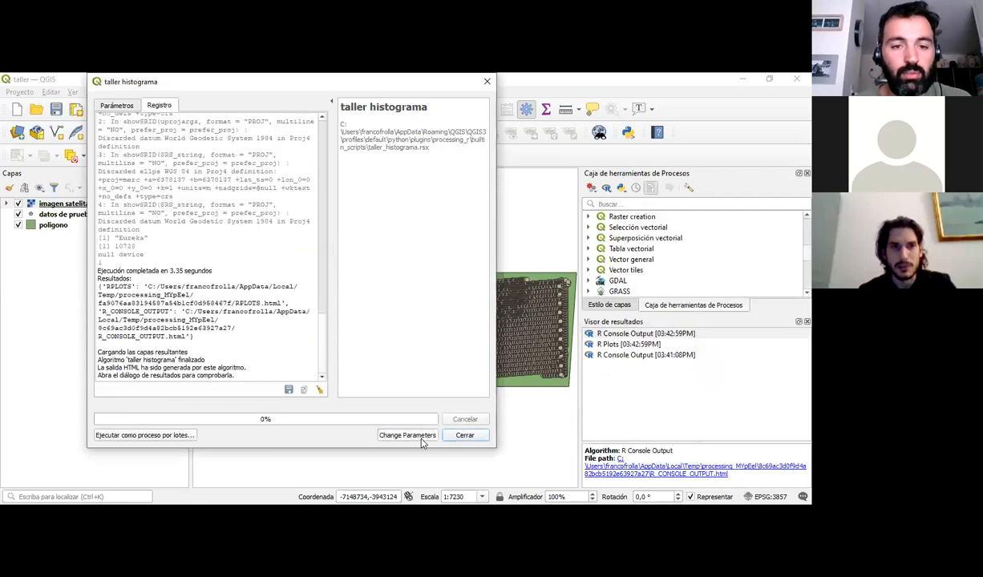
pyautogui.click(464, 435)
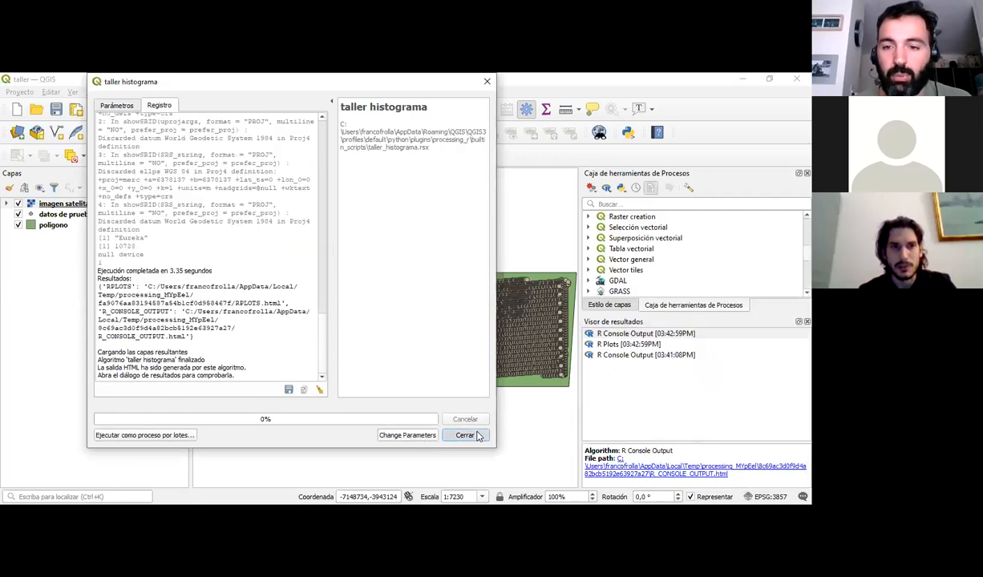
# Open the R Plots HTML file of the latest histogram run to view the plot.
pyautogui.click(655, 335)
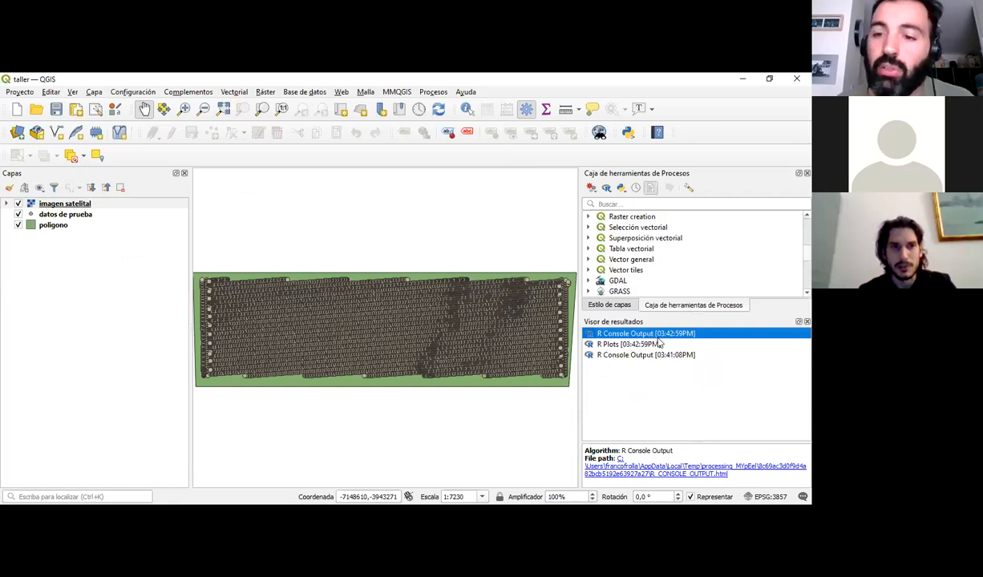
pyautogui.click(633, 343)
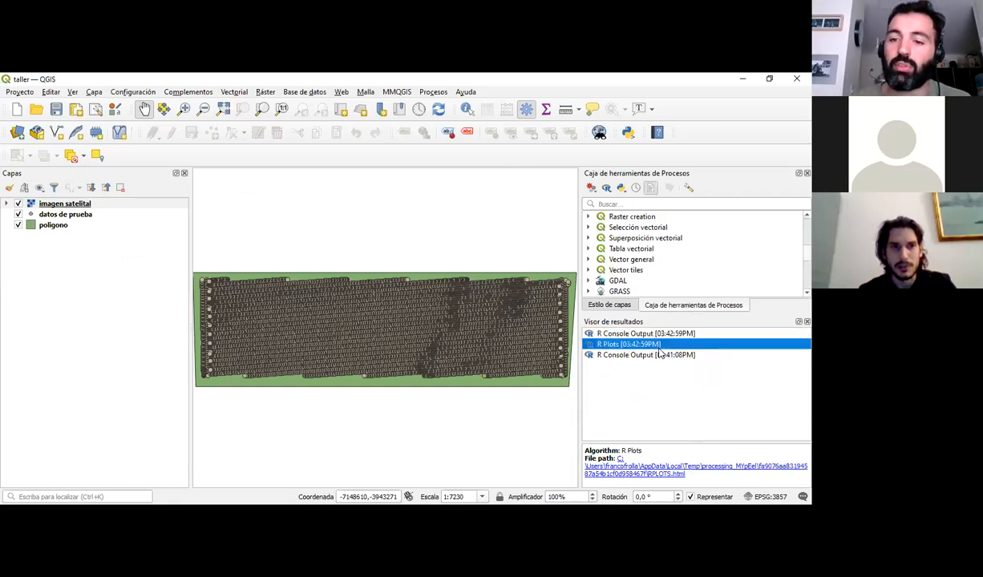
pyautogui.click(625, 476)
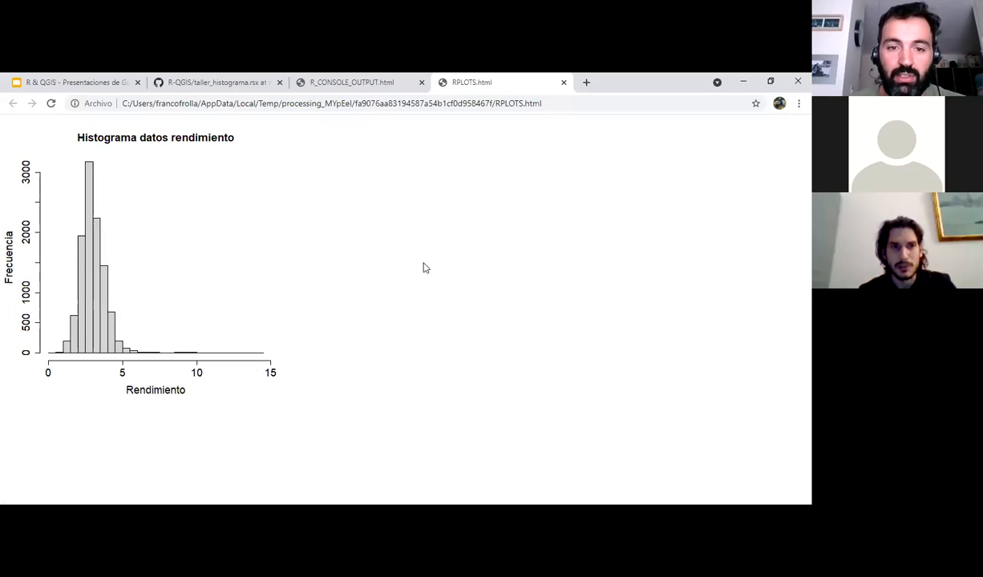
pyautogui.hotkey('alt', 'Tab')
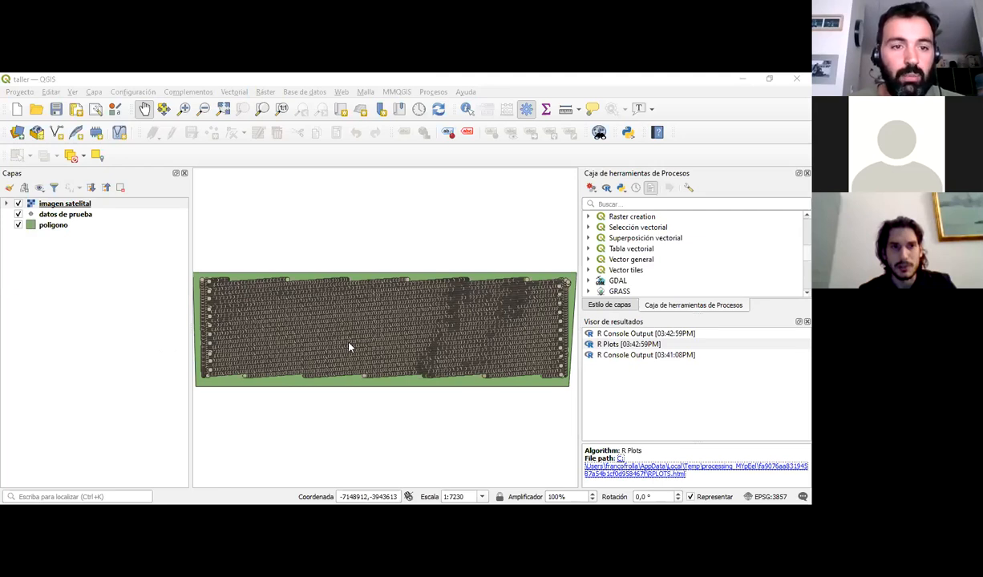
pyautogui.hotkey('alt', 'Tab')
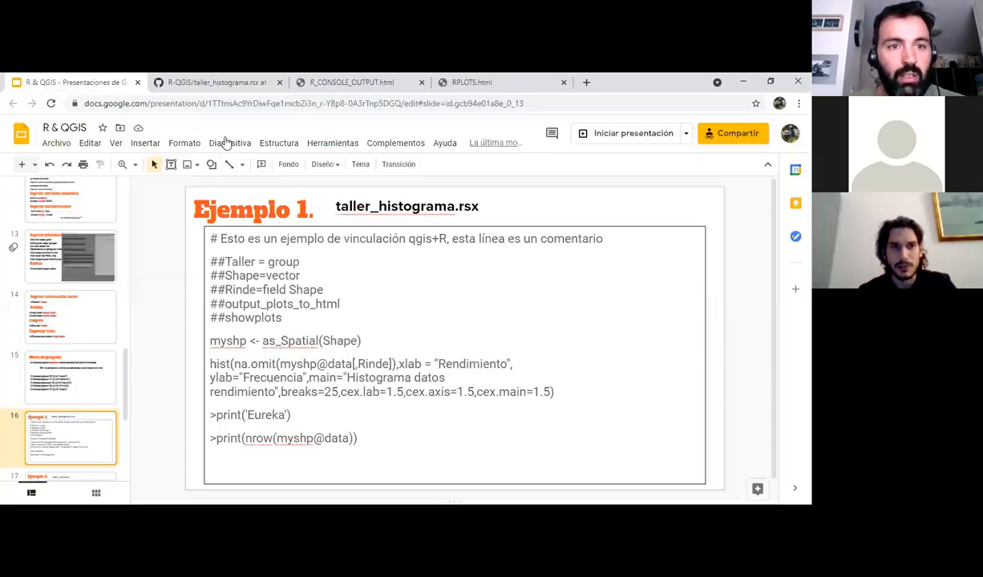
pyautogui.click(116, 143)
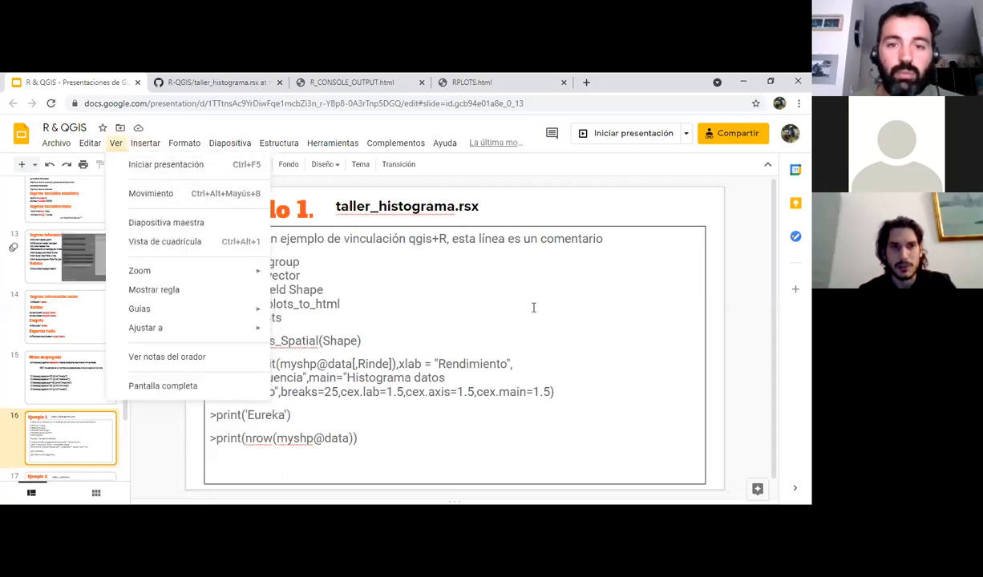
pyautogui.click(531, 278)
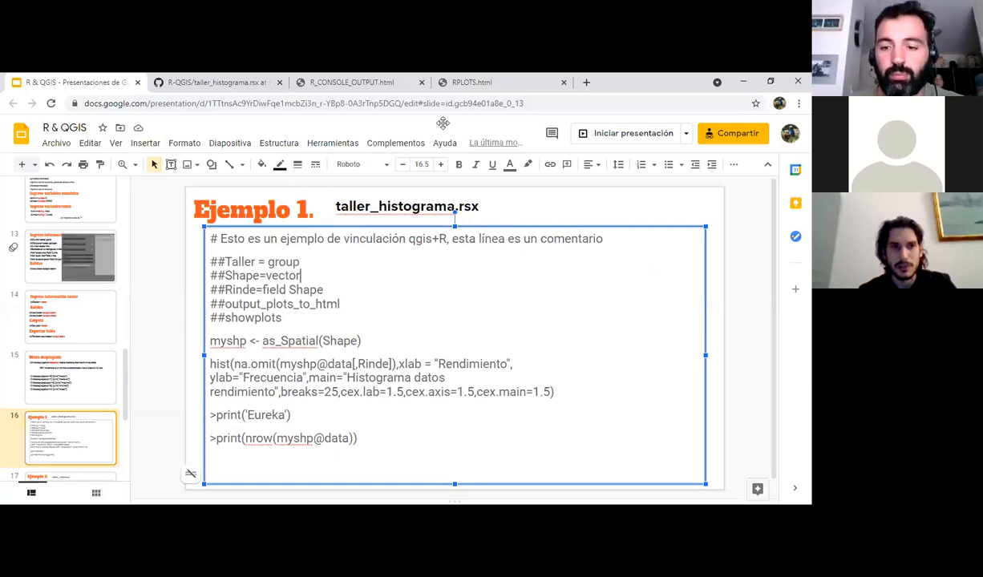
# Switch to QGIS and close the results viewer.
pyautogui.hotkey('alt', 'Tab')
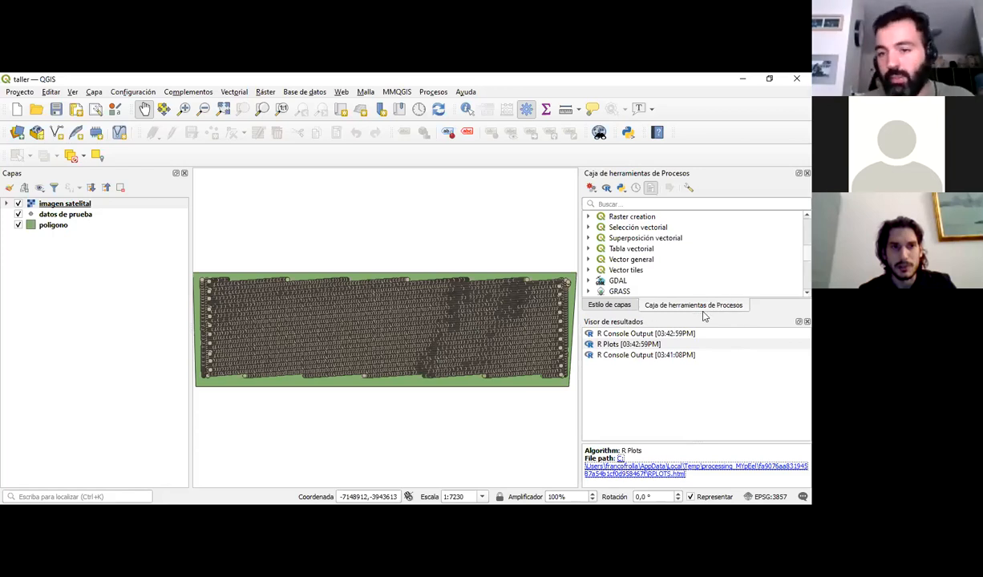
pyautogui.click(807, 322)
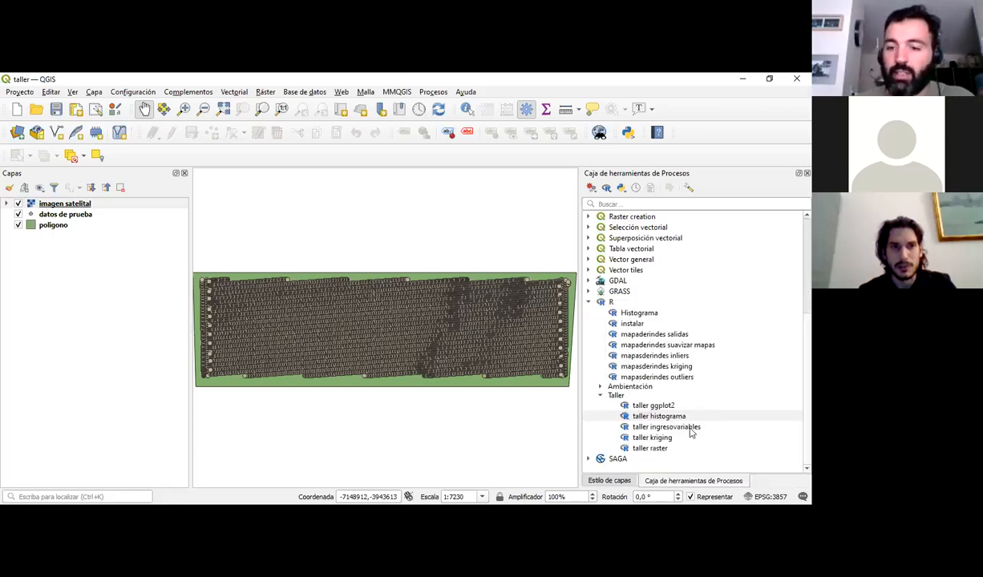
pyautogui.click(667, 358)
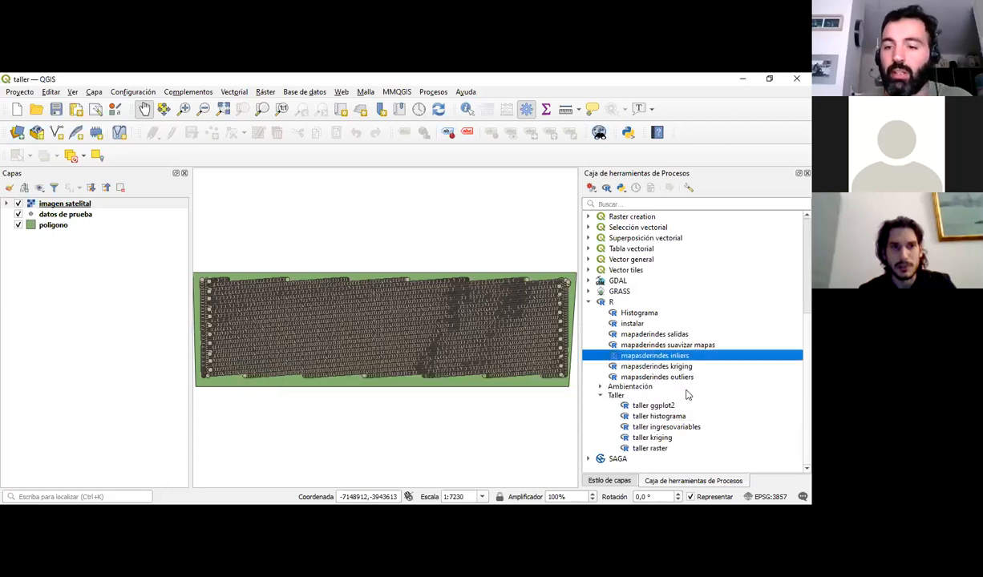
pyautogui.click(691, 378)
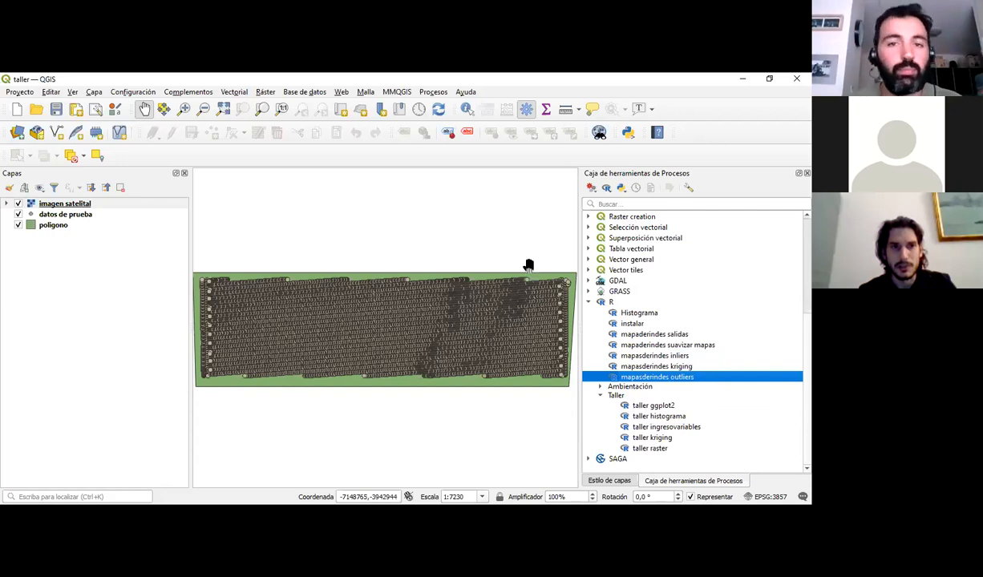
pyautogui.click(459, 155)
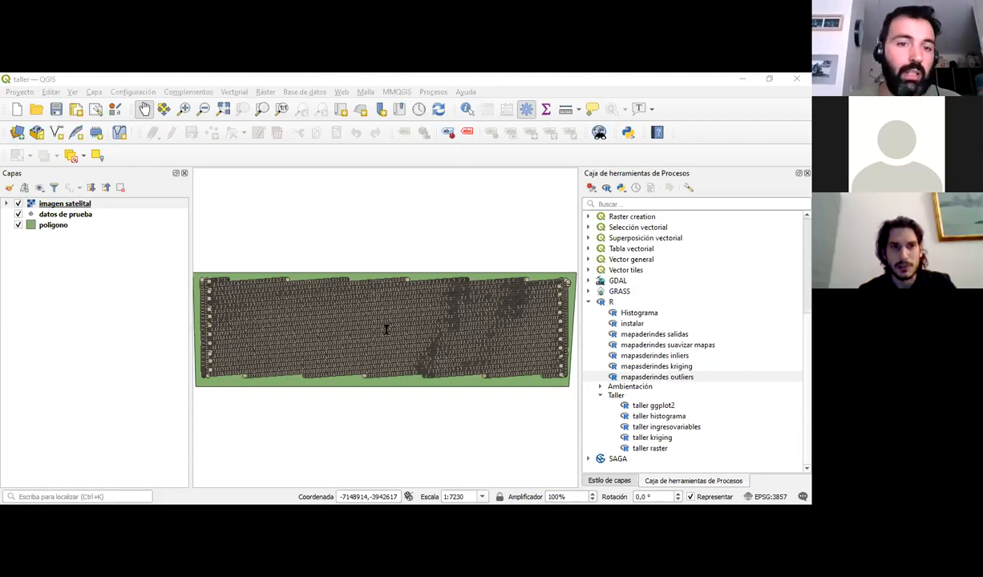
# Switch to the R & QGIS presentation in the browser and show the Ejemplo 2 slide on taller_raster.rsx.
pyautogui.hotkey('alt', 'Tab')
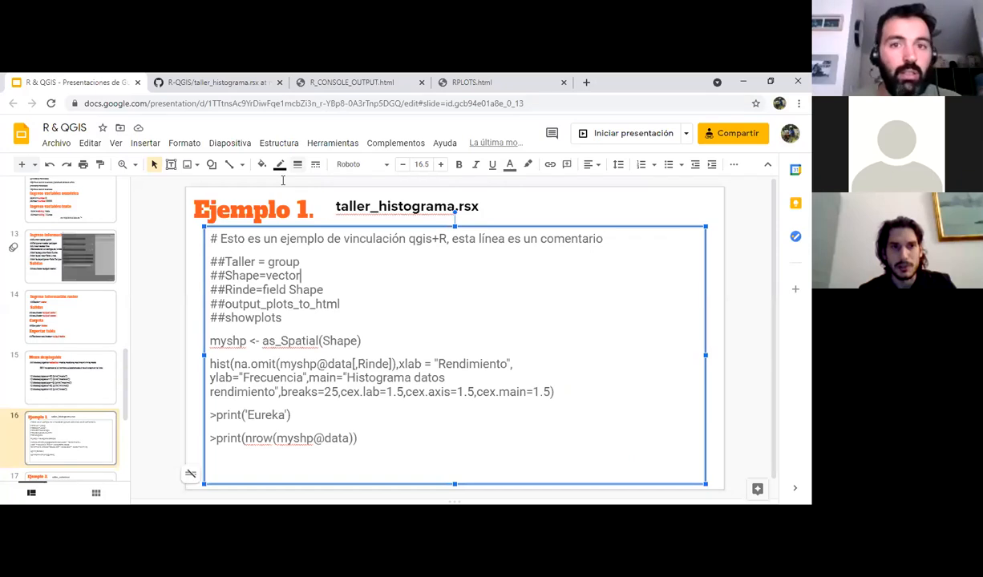
pyautogui.scroll(-1, 70, 419)
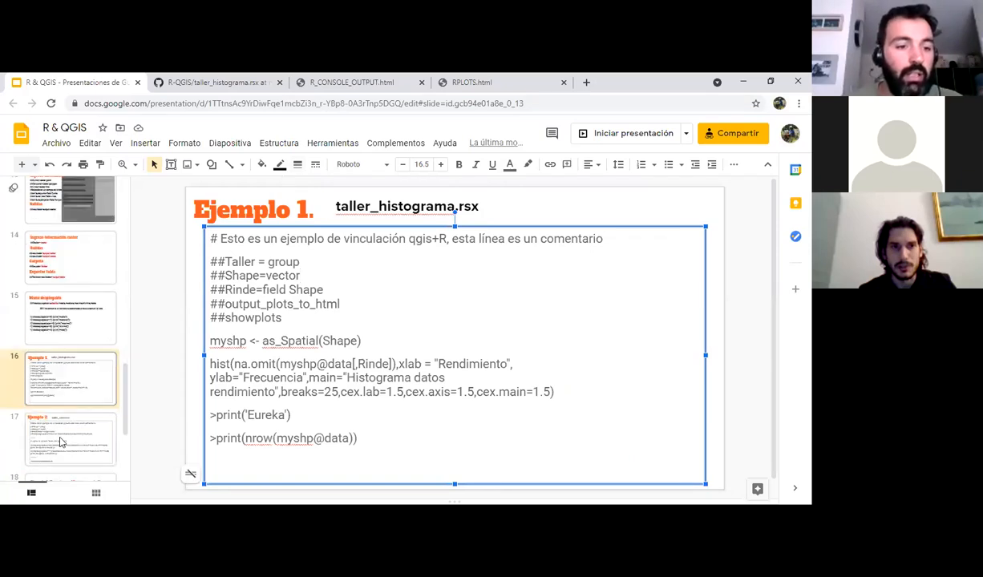
pyautogui.click(57, 420)
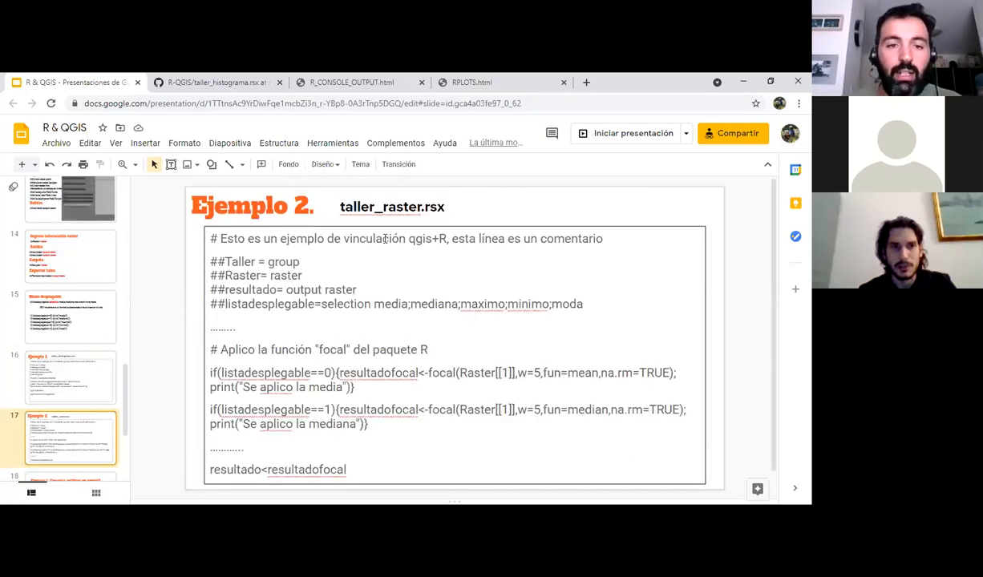
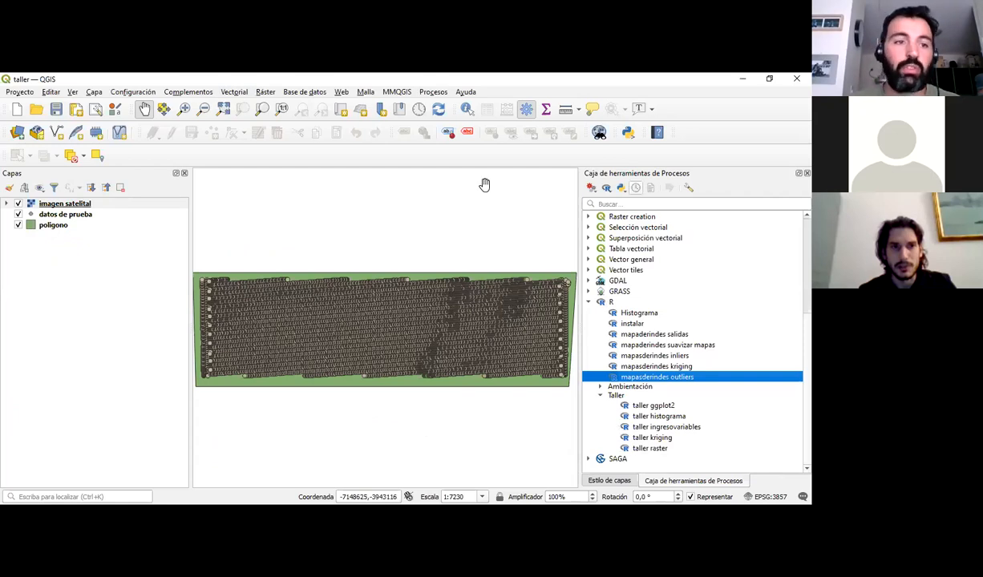
# In QGIS, show the full imagen satelital layer on the map and hide the datos de prueba and poligono layers.
pyautogui.click(60, 208)
pyautogui.hotkey('ctrl', 'shift', 'z')
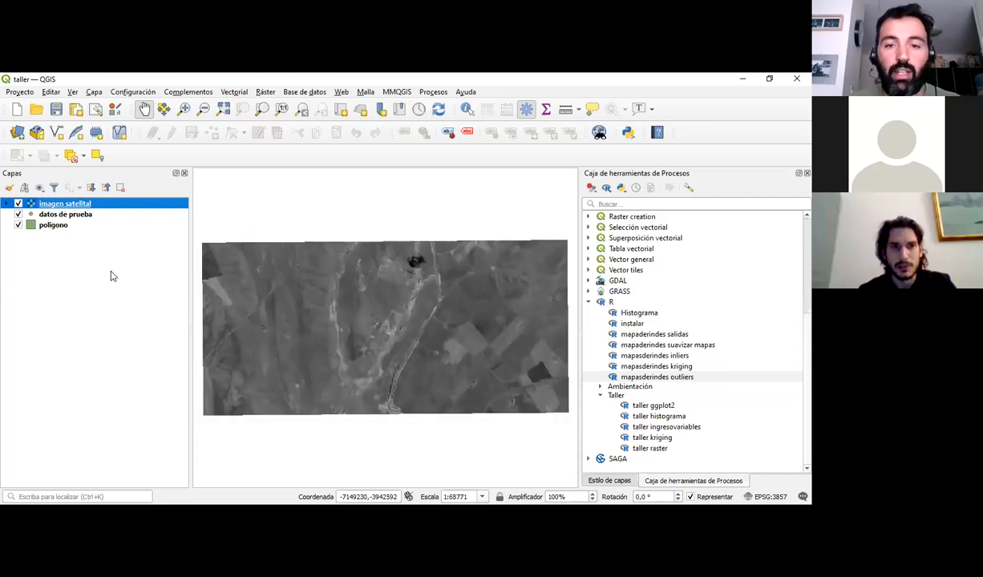
pyautogui.click(19, 226)
pyautogui.click(18, 226)
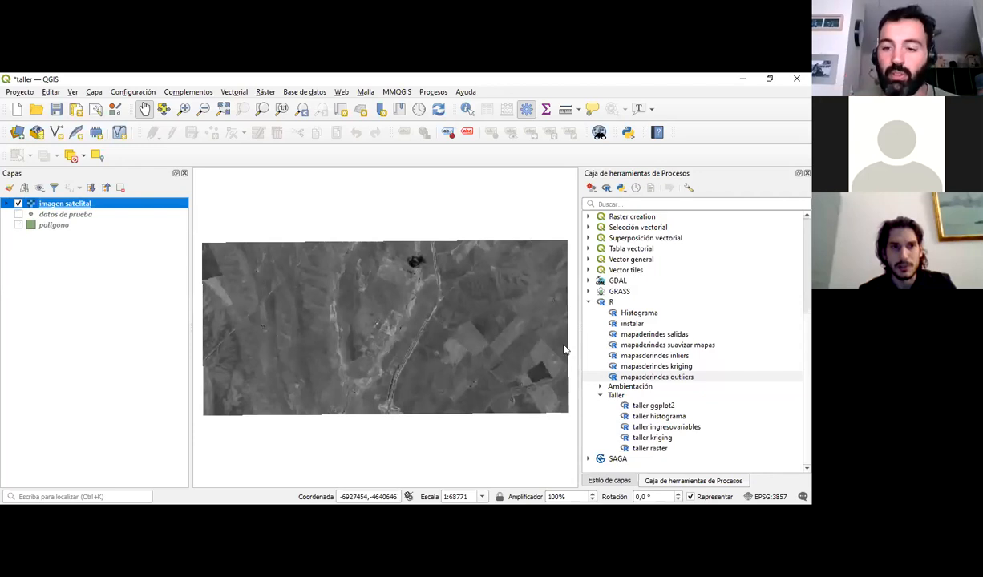
# Open the taller raster tool with imagen satelital as the raster and set listadesplegable to media.
pyautogui.click(656, 449)
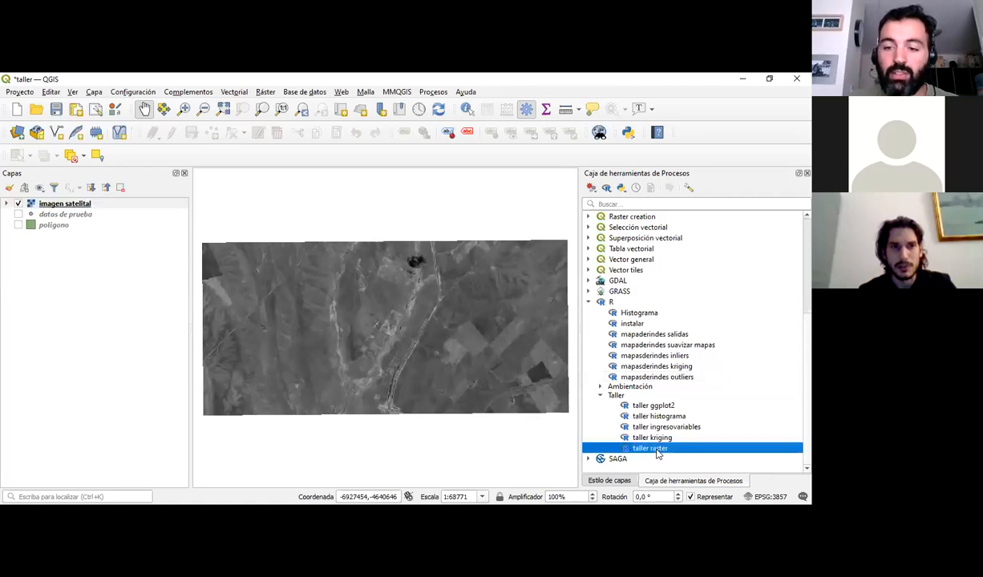
pyautogui.doubleClick(657, 452)
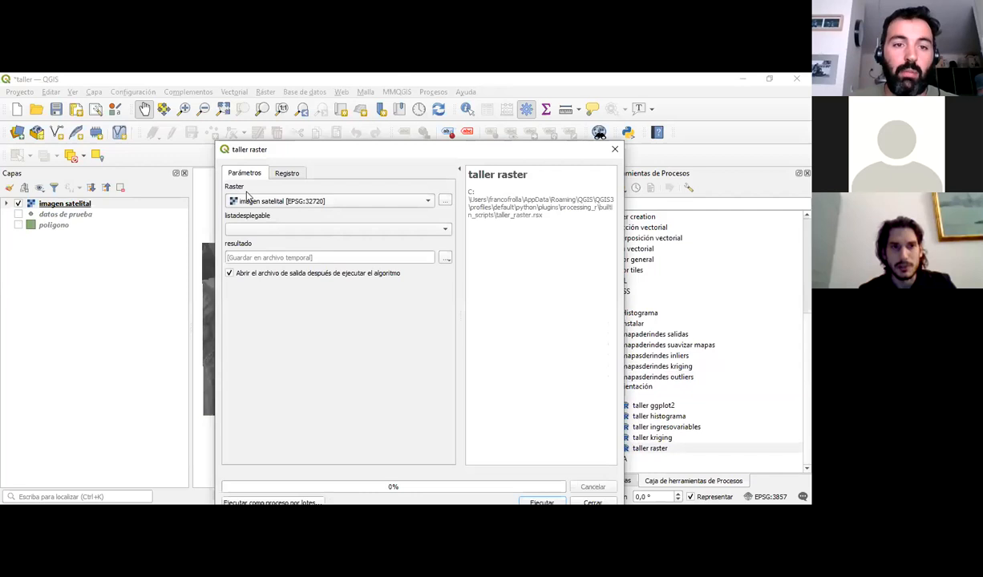
pyautogui.click(287, 201)
pyautogui.click(288, 200)
pyautogui.click(297, 230)
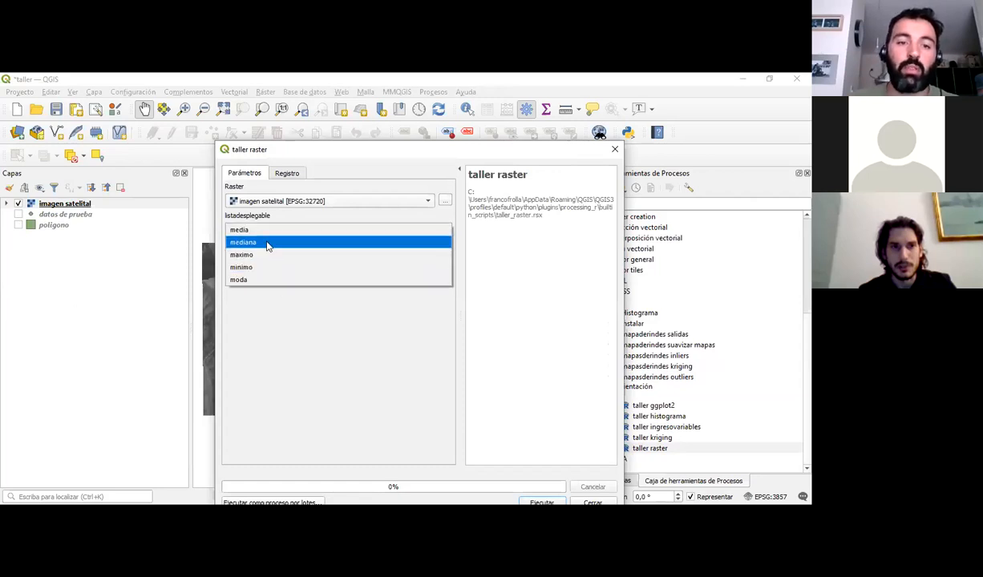
pyautogui.click(268, 231)
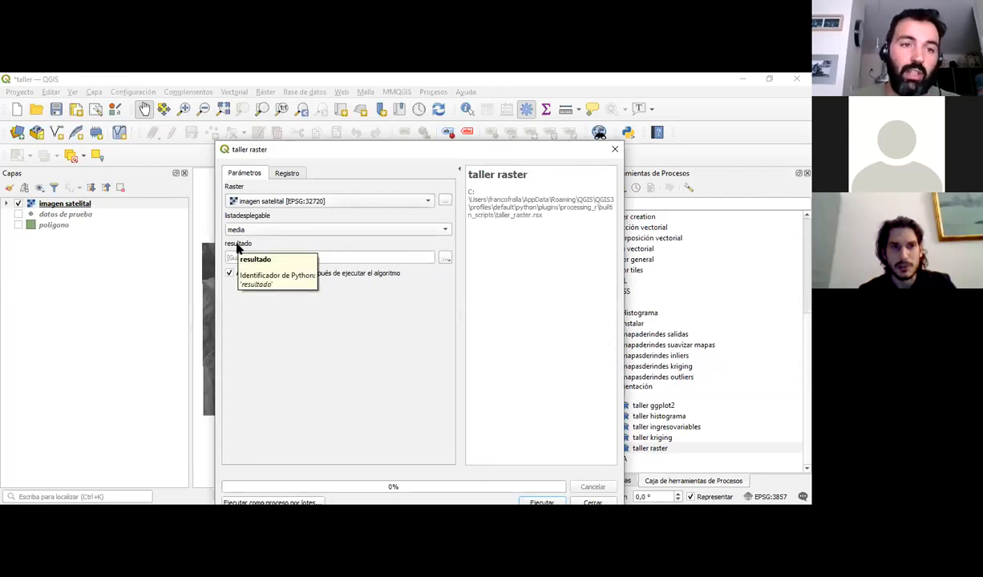
# Keep resultado as a temporary file, run the taller raster tool, and review the run log.
pyautogui.click(354, 259)
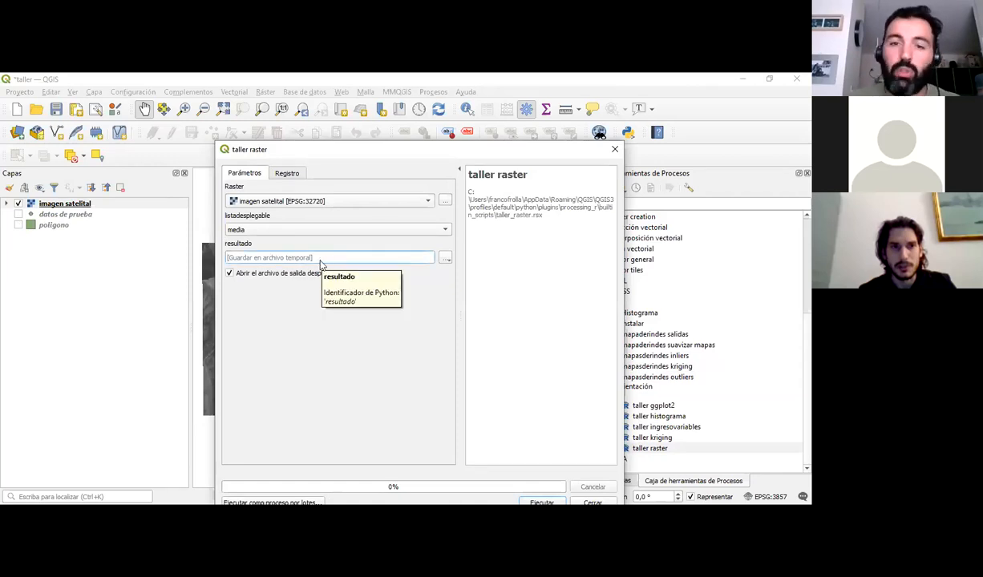
pyautogui.click(445, 257)
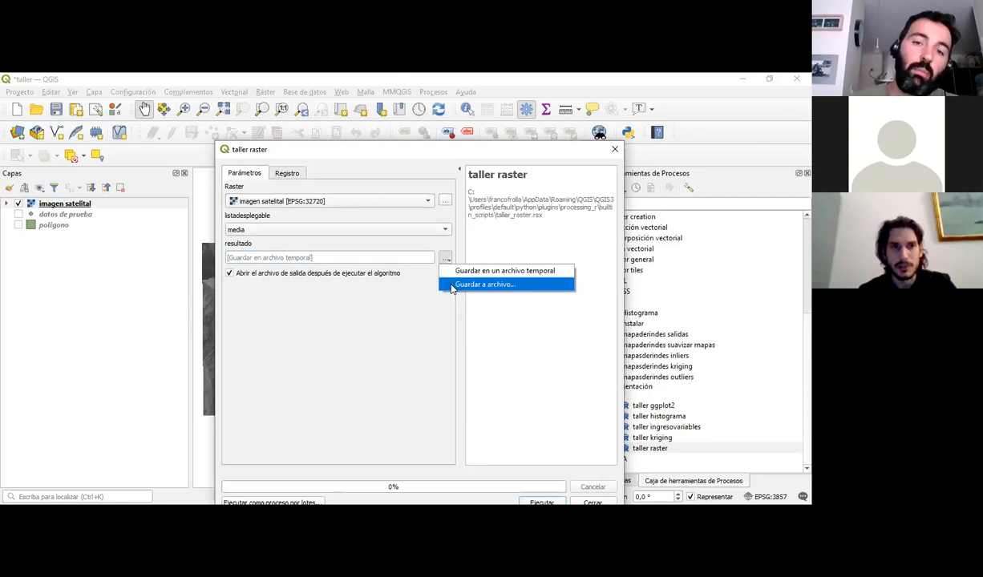
pyautogui.click(395, 322)
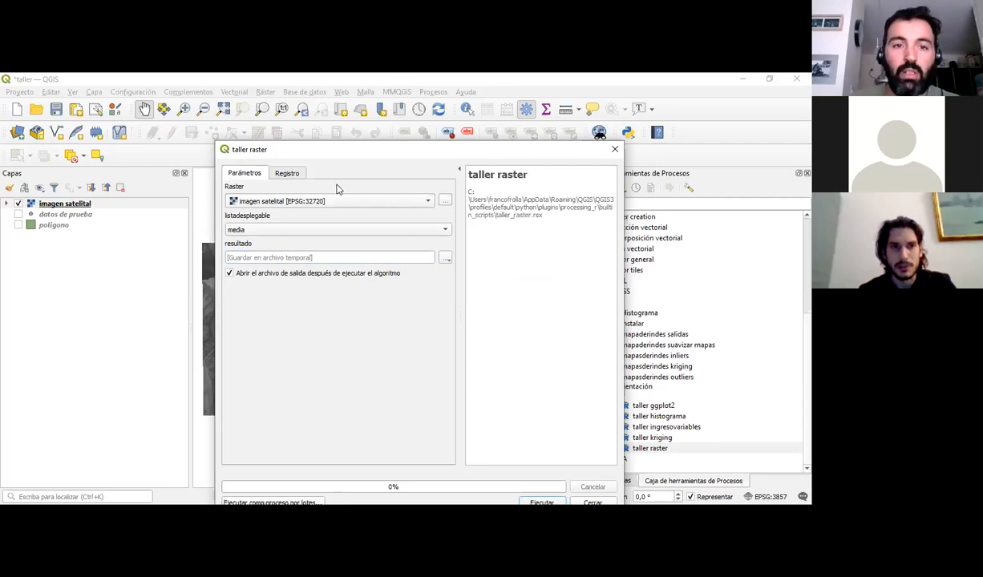
pyautogui.moveTo(303, 149); pyautogui.dragTo(281, 136)
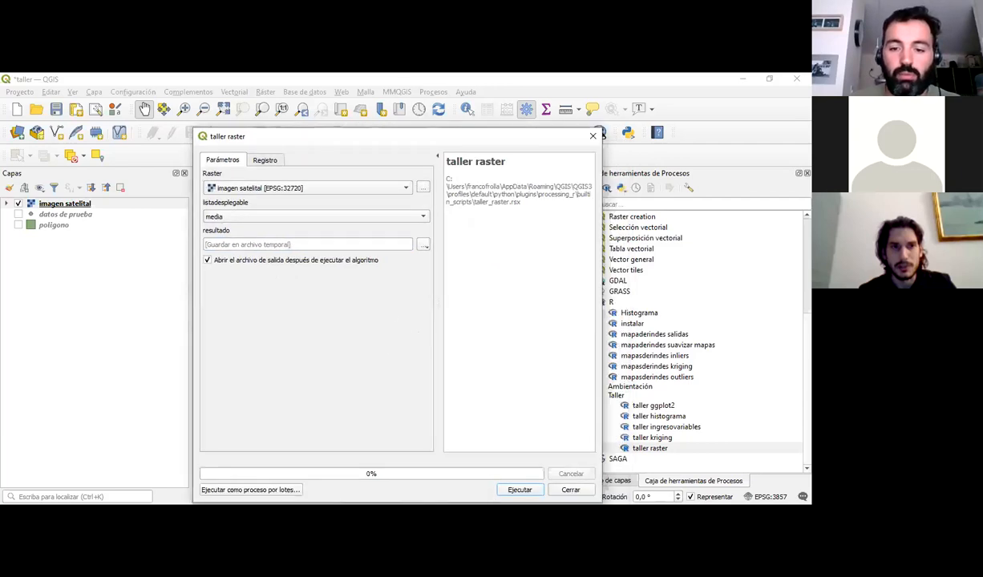
pyautogui.click(518, 490)
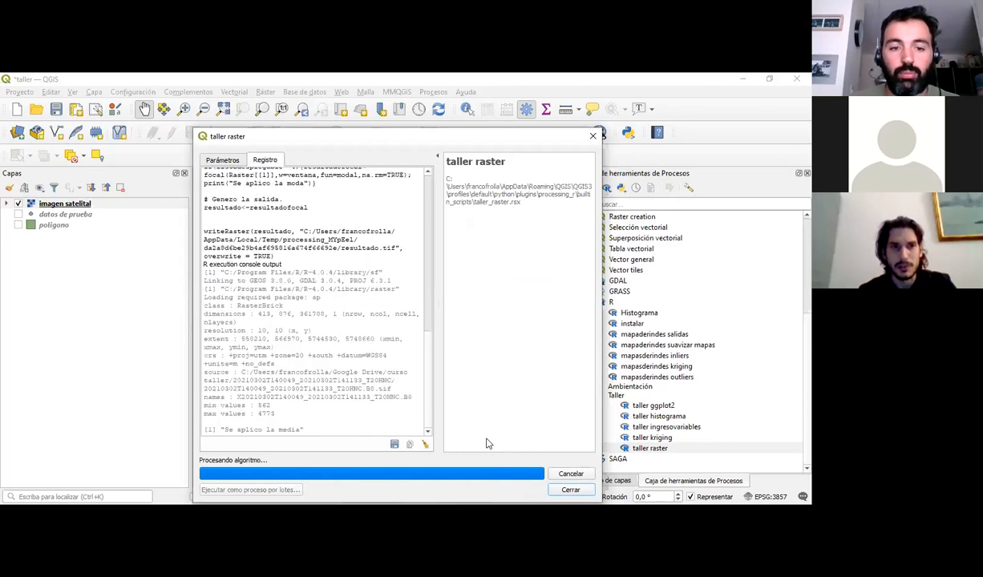
pyautogui.scroll(5, 299, 344)
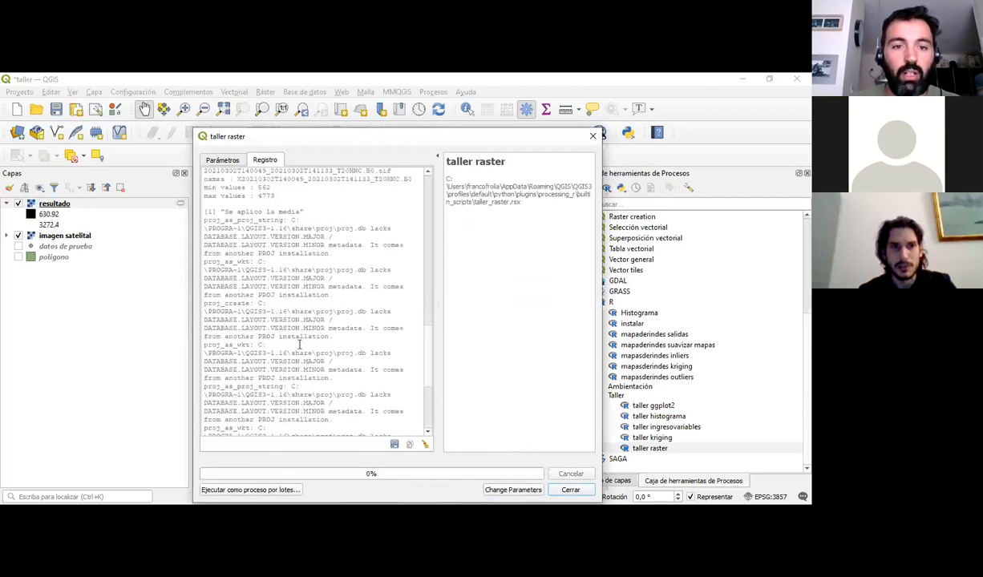
# In the taller raster run log, examine the "Se aplico la media" message and the block of if conditions on listadesplegable.
pyautogui.doubleClick(289, 317)
pyautogui.tripleClick(290, 318)
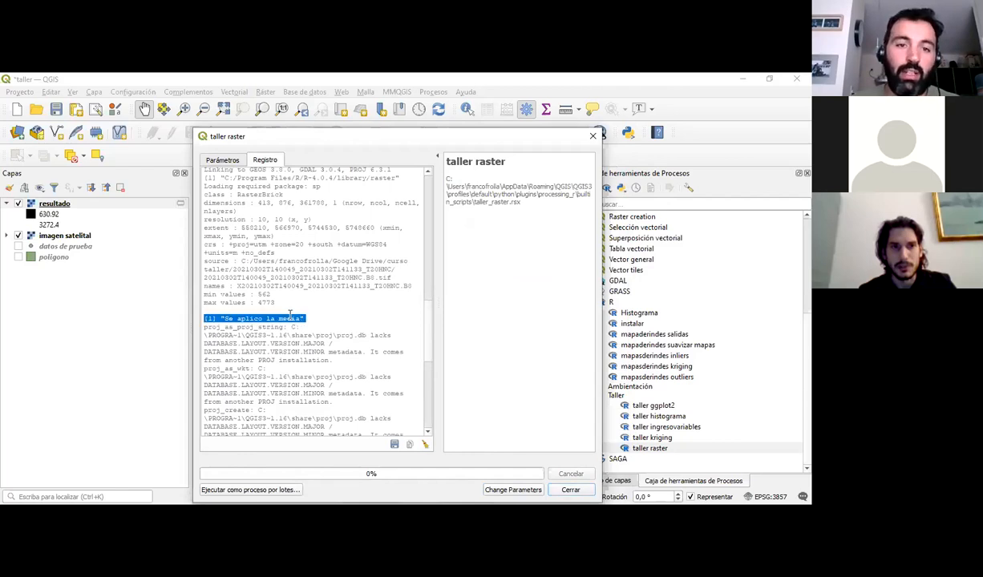
pyautogui.scroll(10, 290, 314)
pyautogui.moveTo(232, 197); pyautogui.dragTo(319, 321)
pyautogui.scroll(-6, 307, 241)
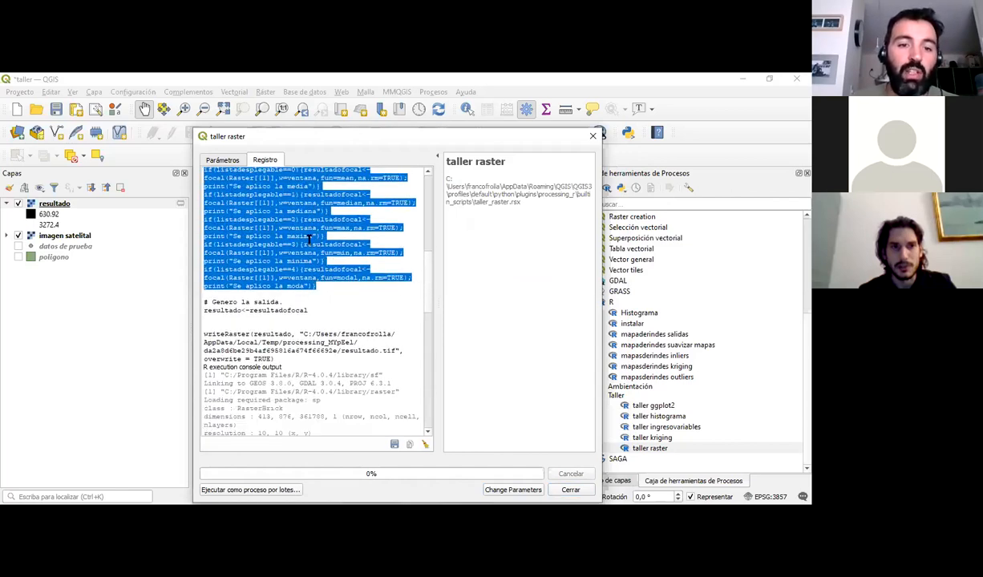
pyautogui.scroll(3, 320, 216)
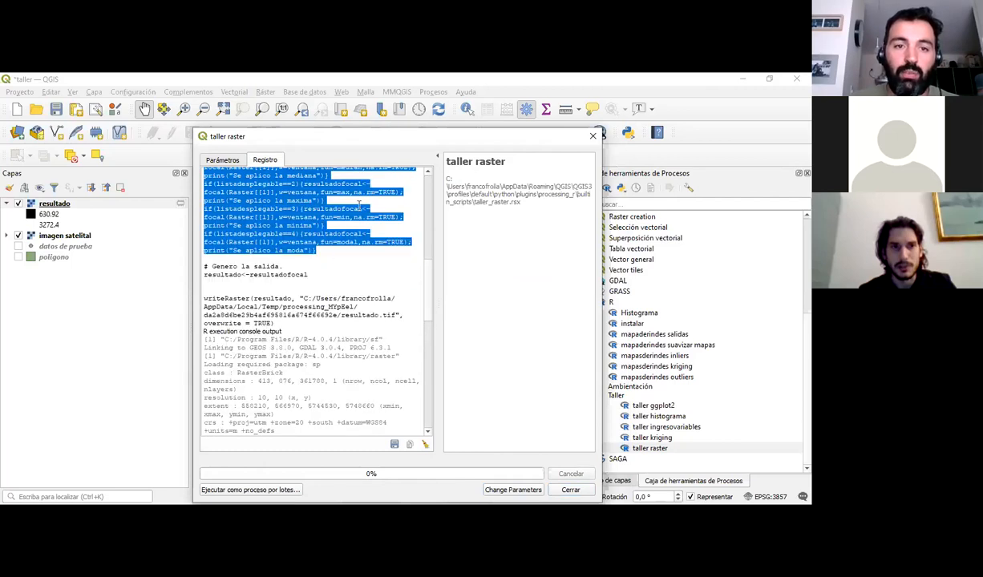
pyautogui.click(340, 234)
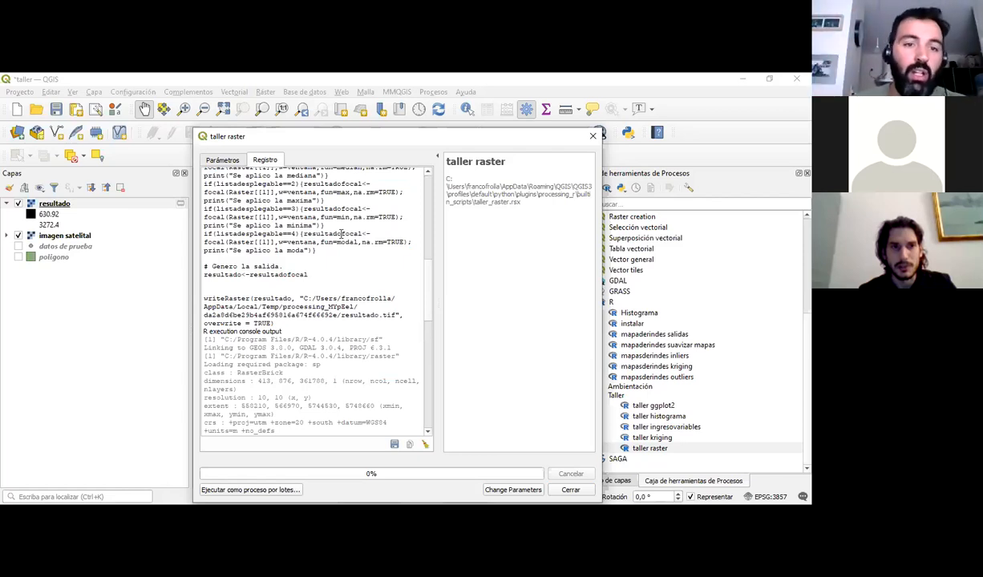
pyautogui.scroll(-1, 321, 241)
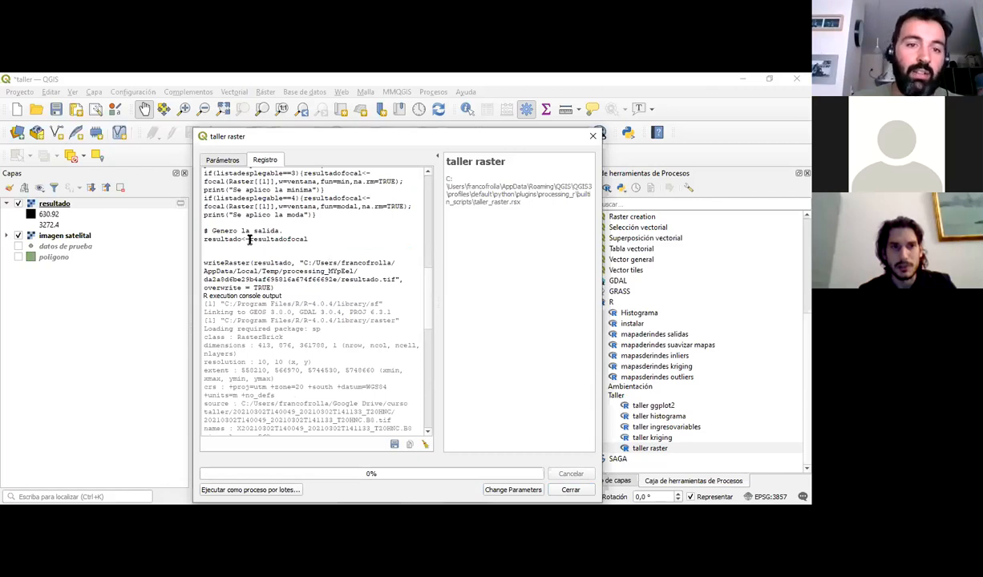
# Highlight both sides of the resultado<-resultadofocal assignment in the run log and return to the log's beginning.
pyautogui.moveTo(250, 239); pyautogui.dragTo(317, 239)
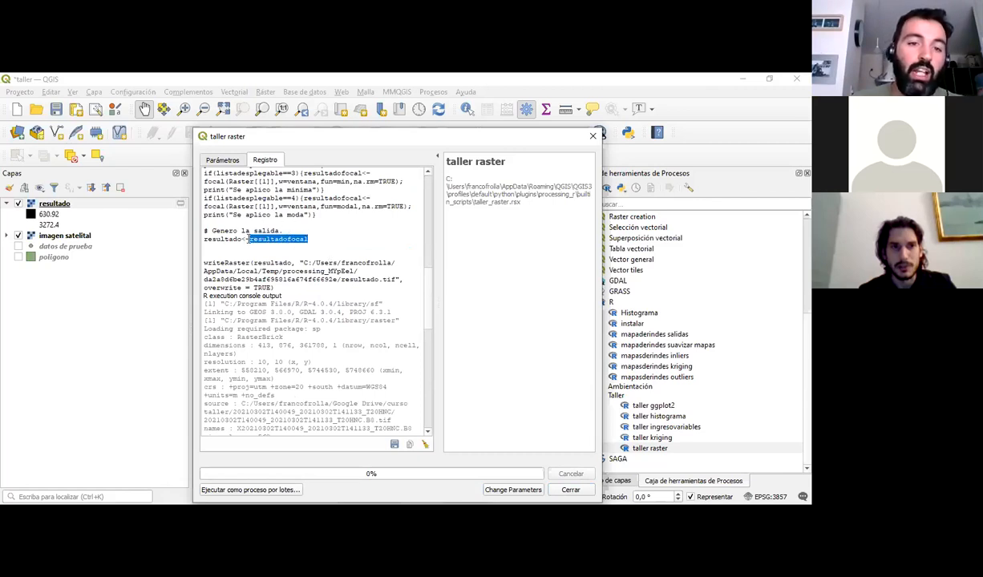
pyautogui.moveTo(248, 239); pyautogui.dragTo(204, 240)
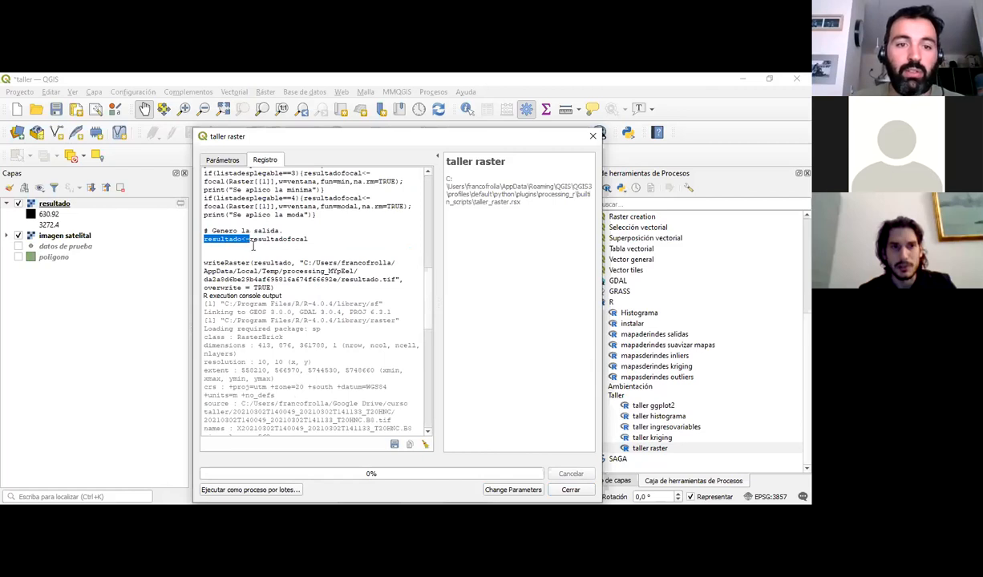
pyautogui.scroll(7, 249, 250)
pyautogui.scroll(9, 238, 247)
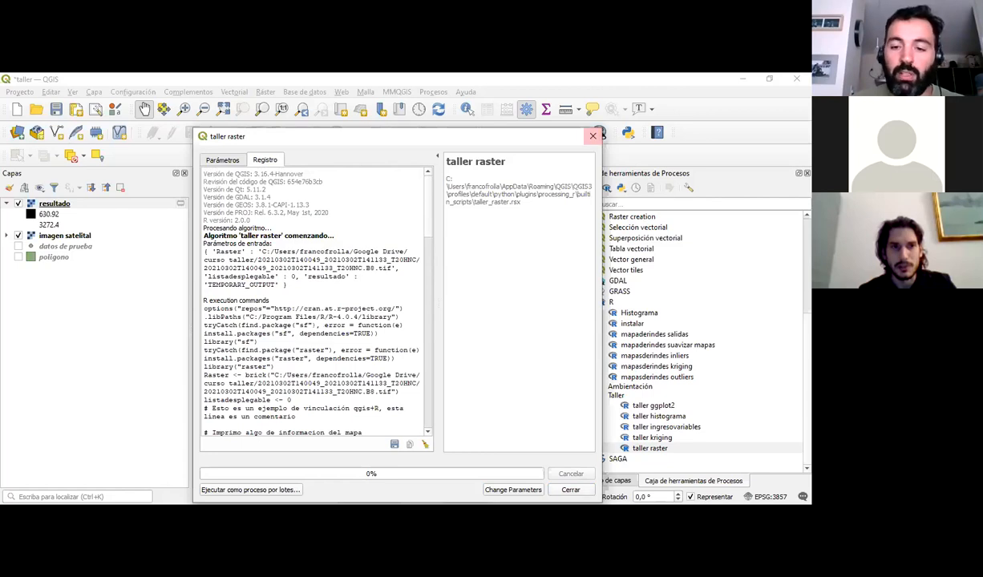
# Close the taller raster tool, select the resultado layer, and expand the imagen satelital legend to compare their value ranges.
pyautogui.click(572, 490)
pyautogui.click(66, 201)
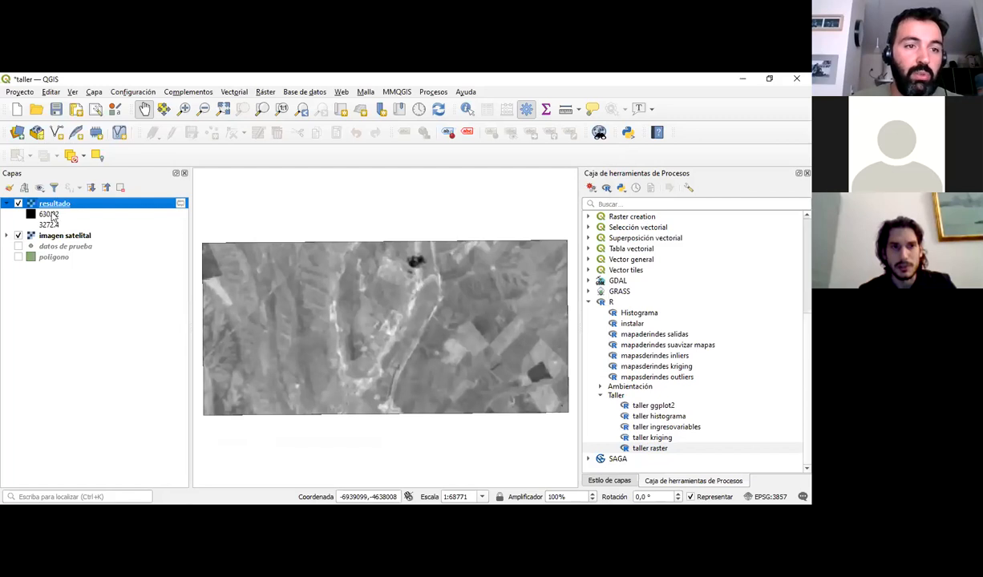
pyautogui.click(6, 236)
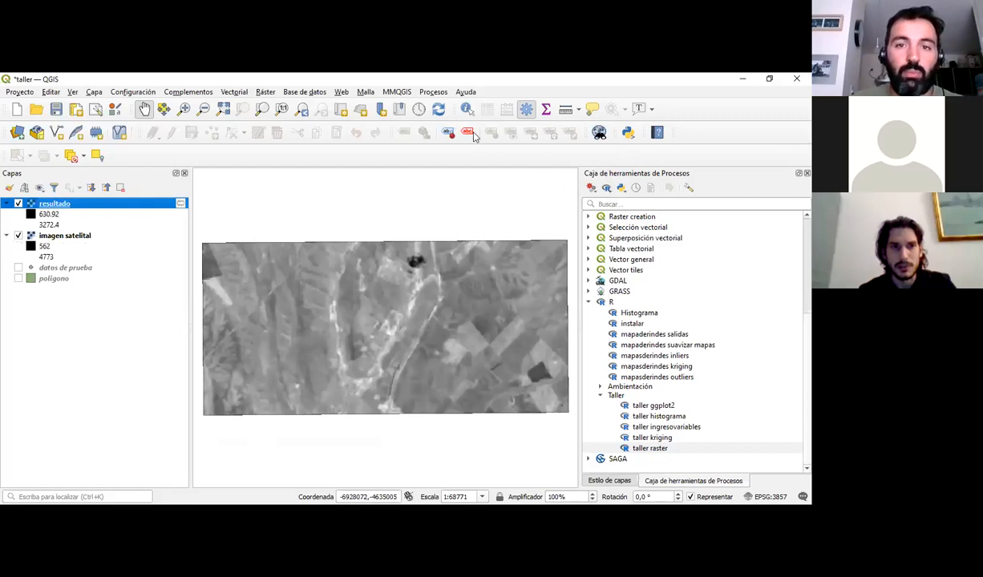
# Switch to the browser and open taller_raster.rsx from the R-QGIS repository on GitHub.
pyautogui.hotkey('alt', 'Tab')
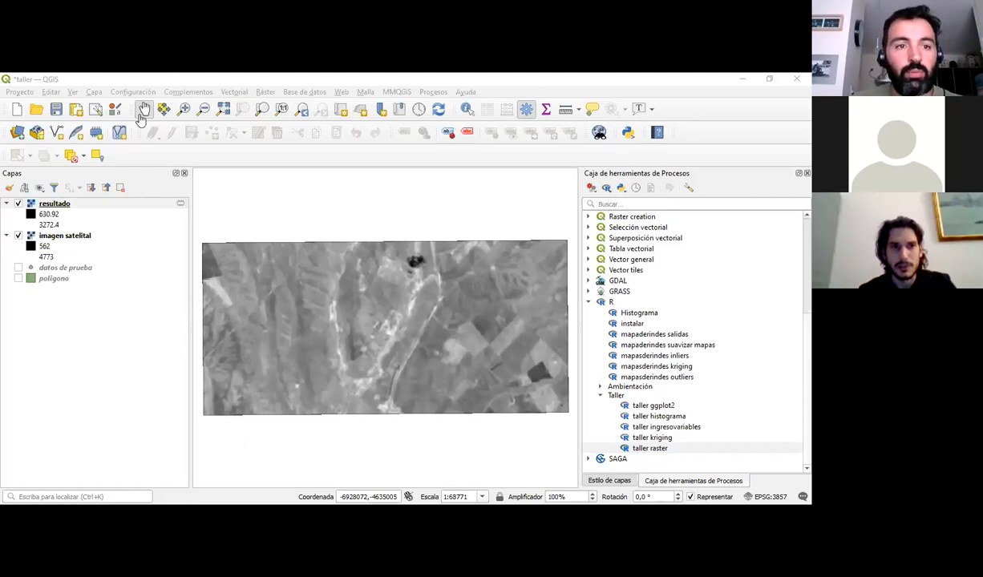
pyautogui.hotkey('alt', 'Tab')
pyautogui.hotkey('alt', 'Left')
pyautogui.scroll(-2, 127, 313)
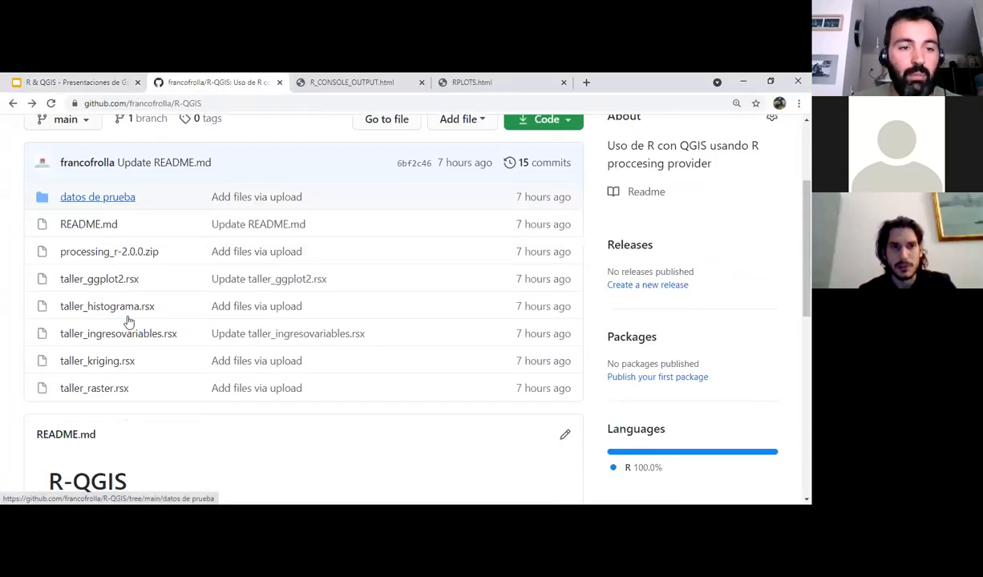
pyautogui.click(108, 372)
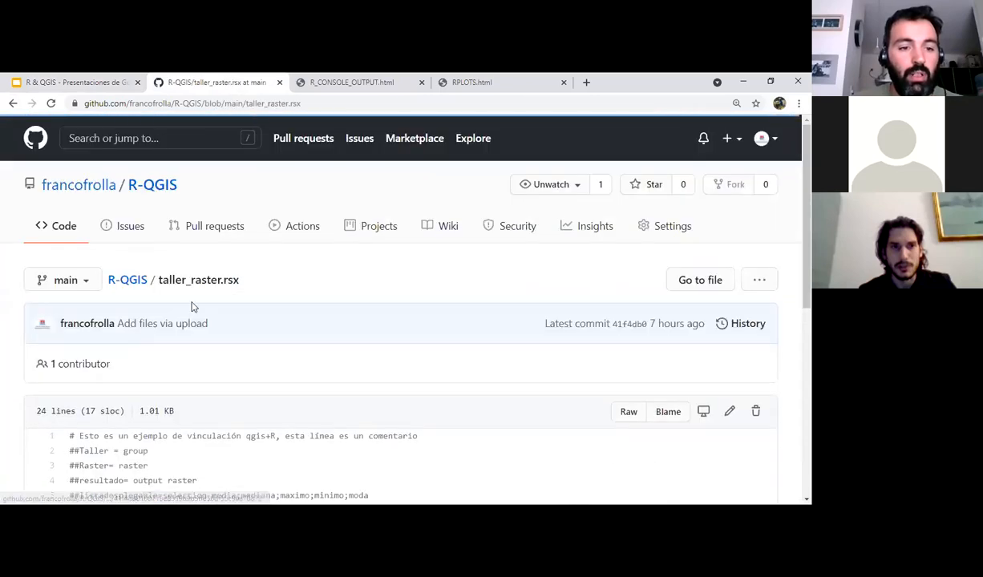
# Point out the ##resultado= output raster declaration on line 4 of the script.
pyautogui.scroll(-2, 193, 307)
pyautogui.scroll(-3, 166, 287)
pyautogui.moveTo(68, 184); pyautogui.dragTo(215, 187)
pyautogui.click(152, 186)
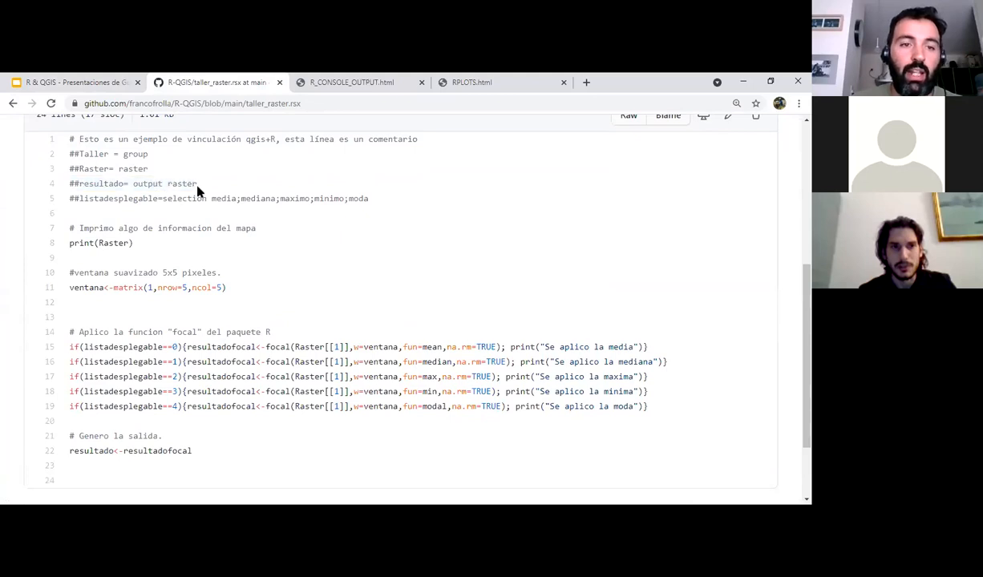
pyautogui.moveTo(144, 183)
pyautogui.mouseDown()
pyautogui.moveTo(191, 184)
pyautogui.moveTo(131, 184)
pyautogui.mouseUp()
pyautogui.click(196, 185)
pyautogui.click(96, 178)
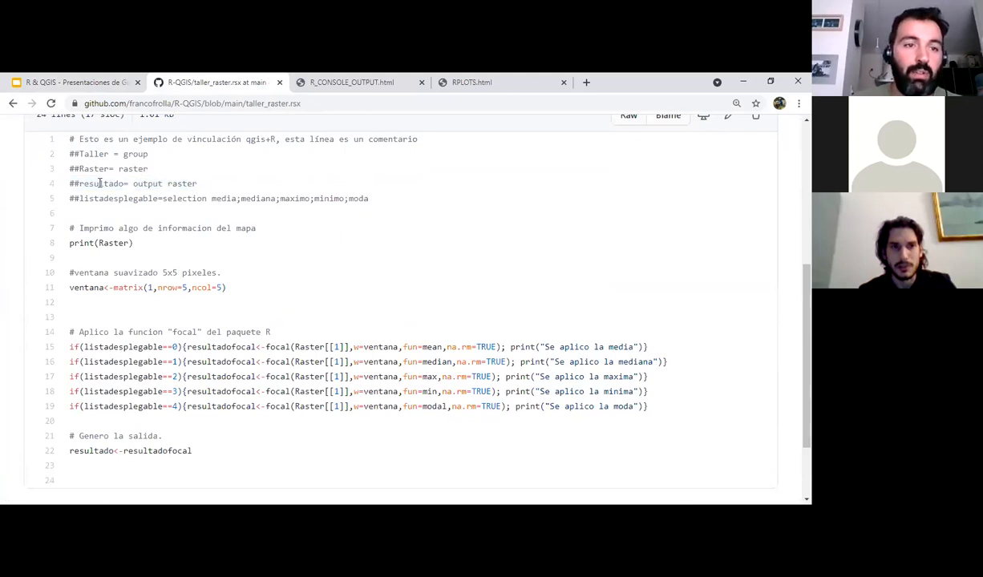
# Highlight resultadofocal in the output assignment on line 22 and go back to the script's header.
pyautogui.scroll(-3, 103, 229)
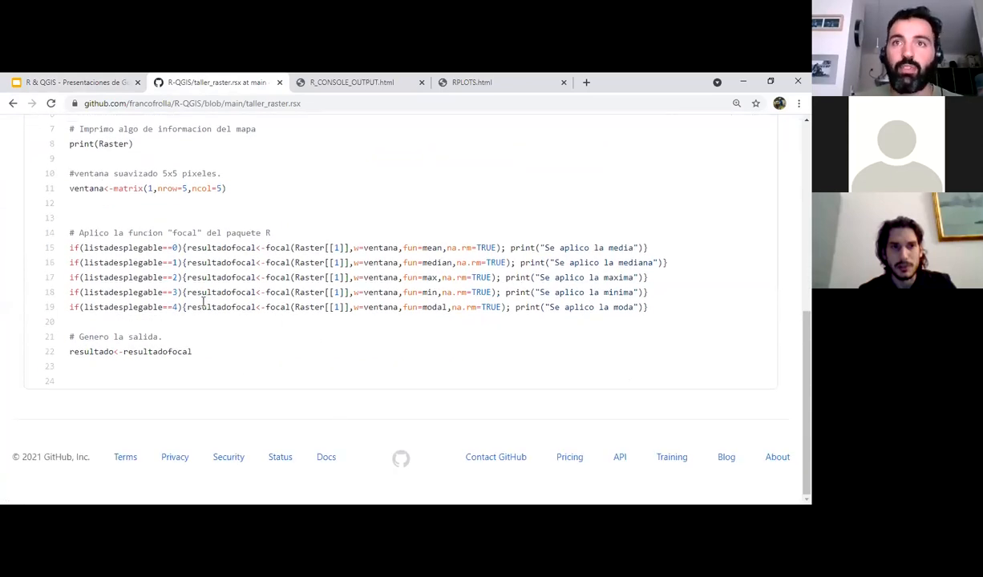
pyautogui.moveTo(124, 352); pyautogui.dragTo(210, 354)
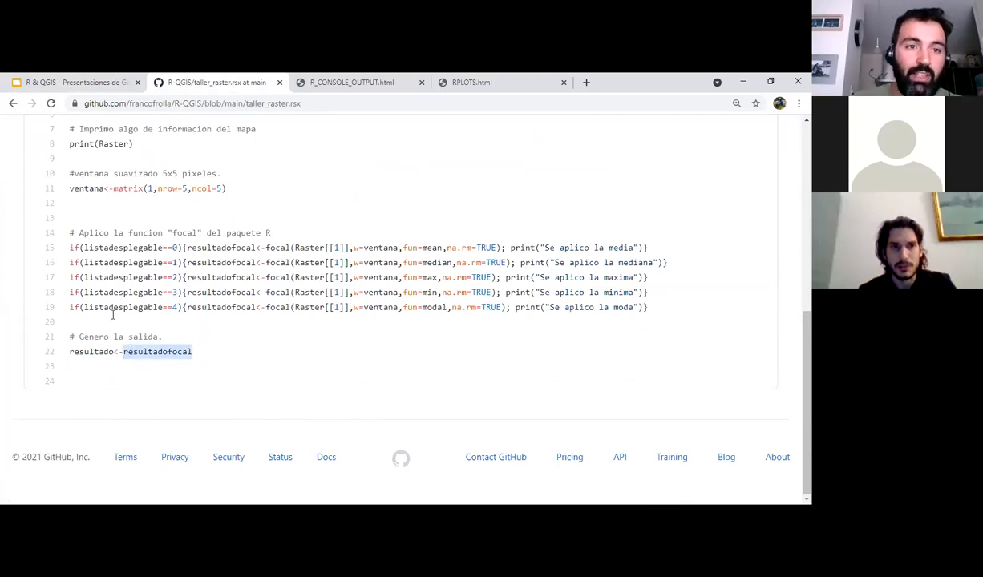
pyautogui.scroll(3, 111, 305)
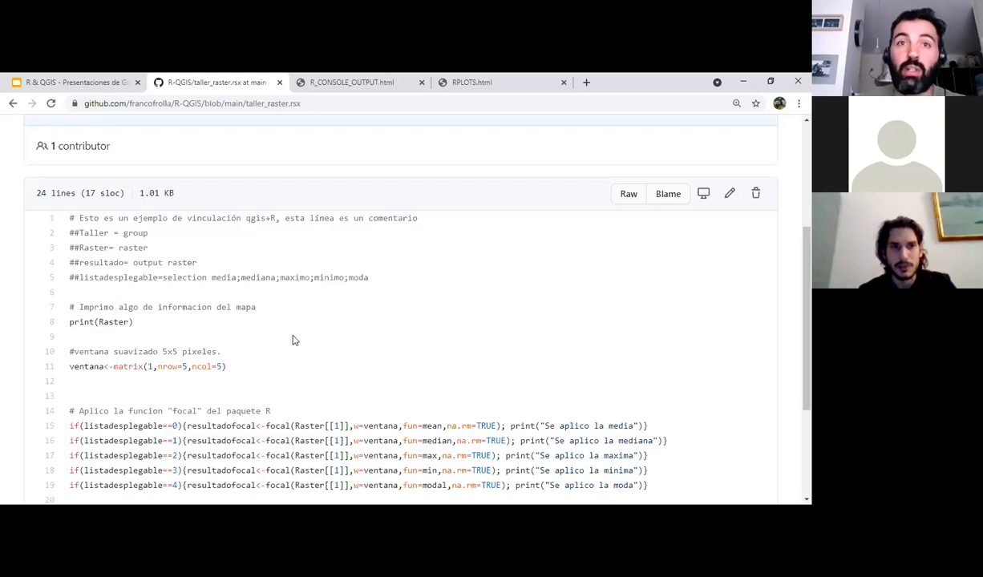
# Trace the Raster variable from its declaration on line 3 to the focal calls on lines 15 to 19.
pyautogui.scroll(-1, 292, 341)
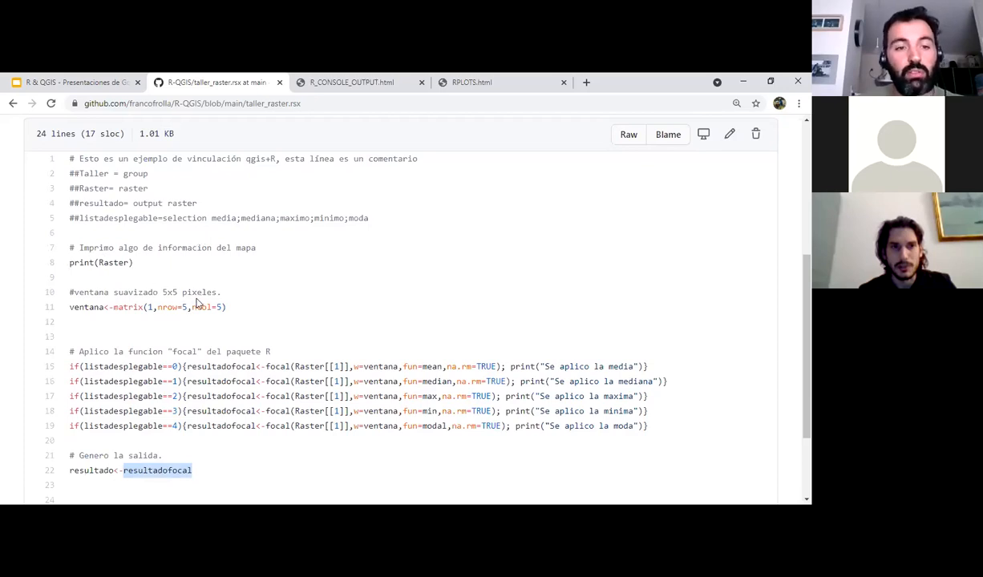
pyautogui.moveTo(148, 191); pyautogui.dragTo(93, 186)
pyautogui.doubleClick(93, 187)
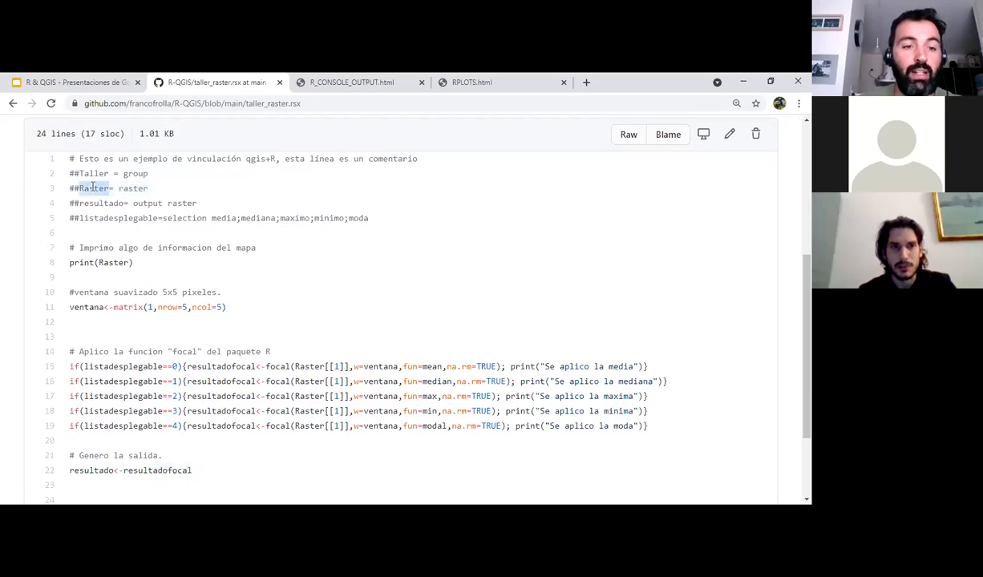
pyautogui.scroll(-1, 309, 367)
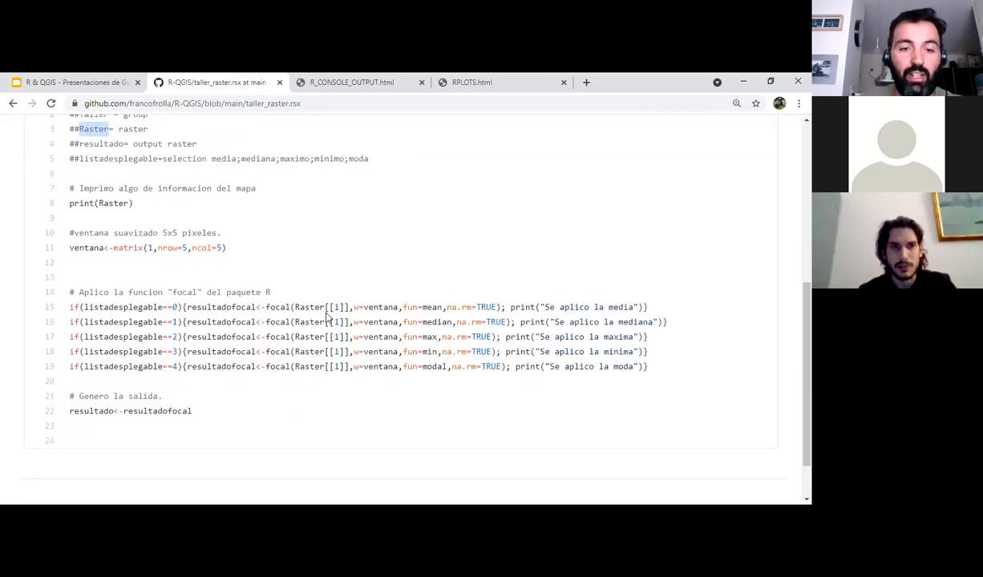
pyautogui.doubleClick(311, 307)
pyautogui.doubleClick(311, 321)
pyautogui.doubleClick(311, 336)
pyautogui.doubleClick(311, 352)
pyautogui.doubleClick(311, 366)
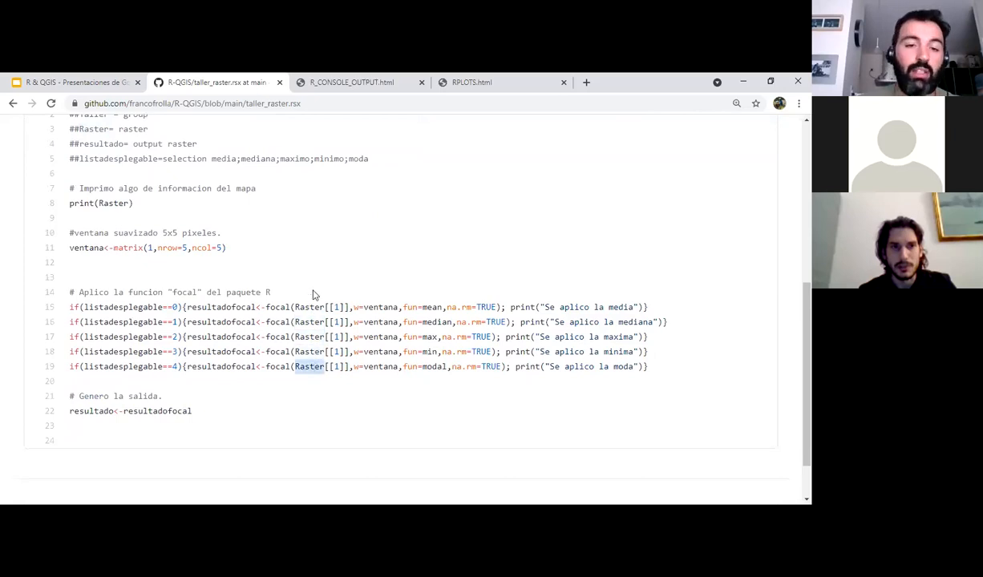
# Highlight the resultadofocal variable on line 15 and relate it to the resultado output on line 22.
pyautogui.scroll(-1, 313, 294)
pyautogui.click(248, 320)
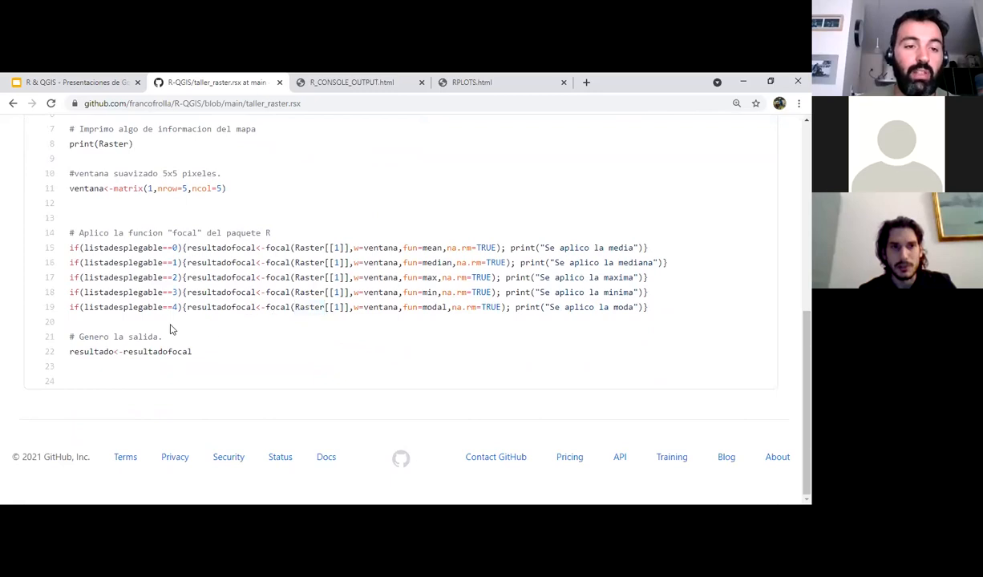
pyautogui.moveTo(187, 247); pyautogui.dragTo(230, 248)
pyautogui.doubleClick(208, 244)
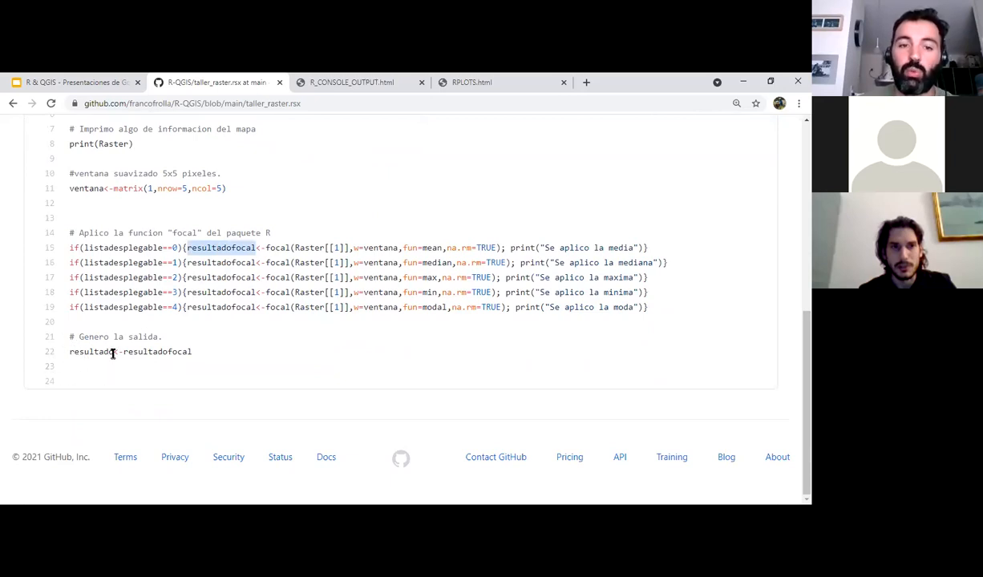
pyautogui.scroll(3, 113, 354)
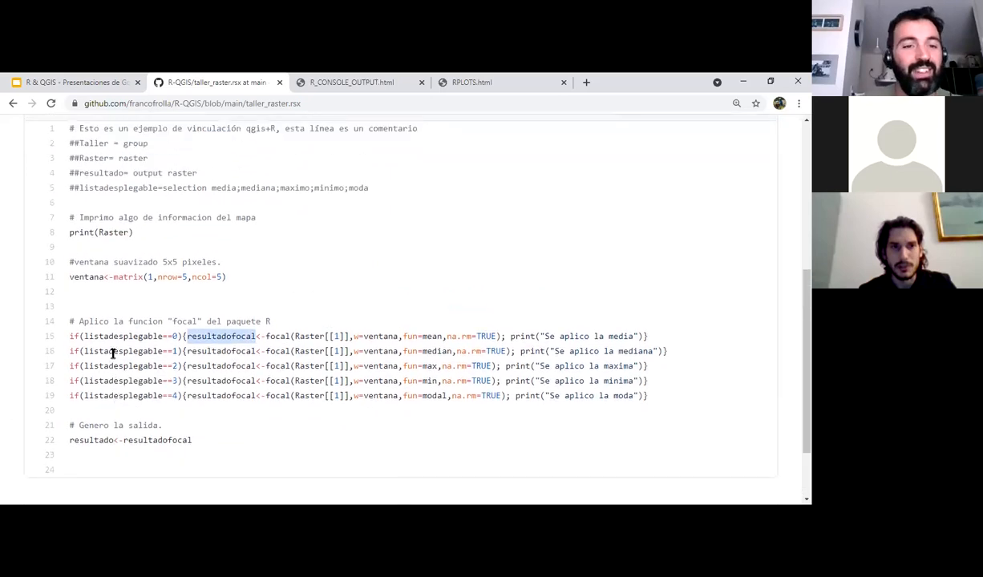
# Highlight the focal function on line 15 and review how the script's conditional lines use it.
pyautogui.click(485, 343)
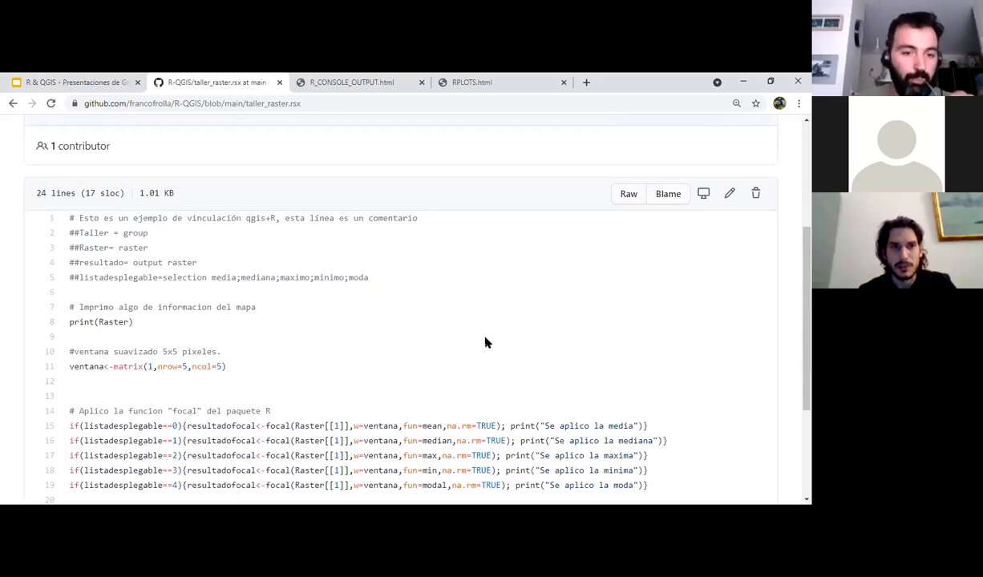
pyautogui.scroll(-1, 485, 343)
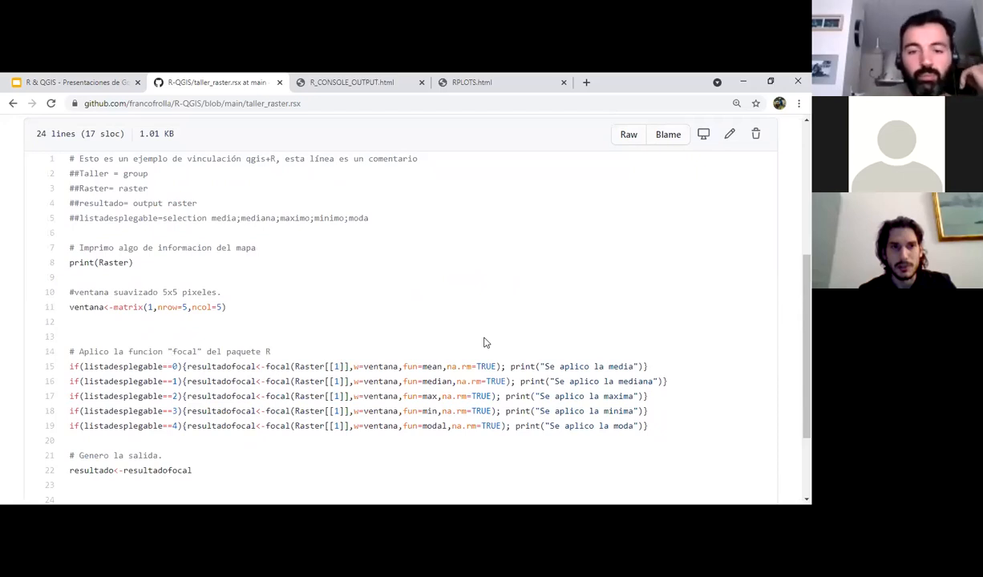
pyautogui.doubleClick(280, 368)
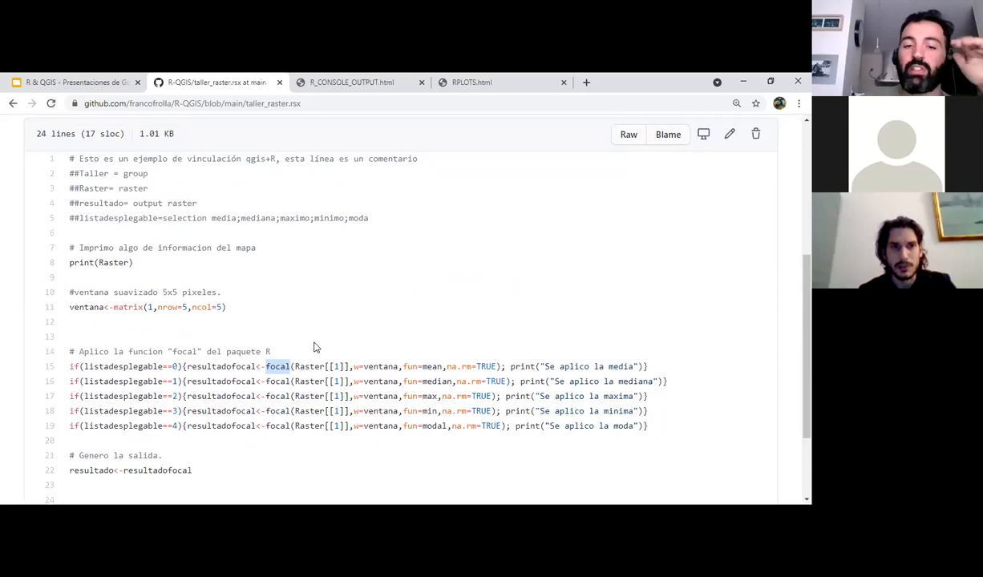
pyautogui.scroll(-1, 314, 347)
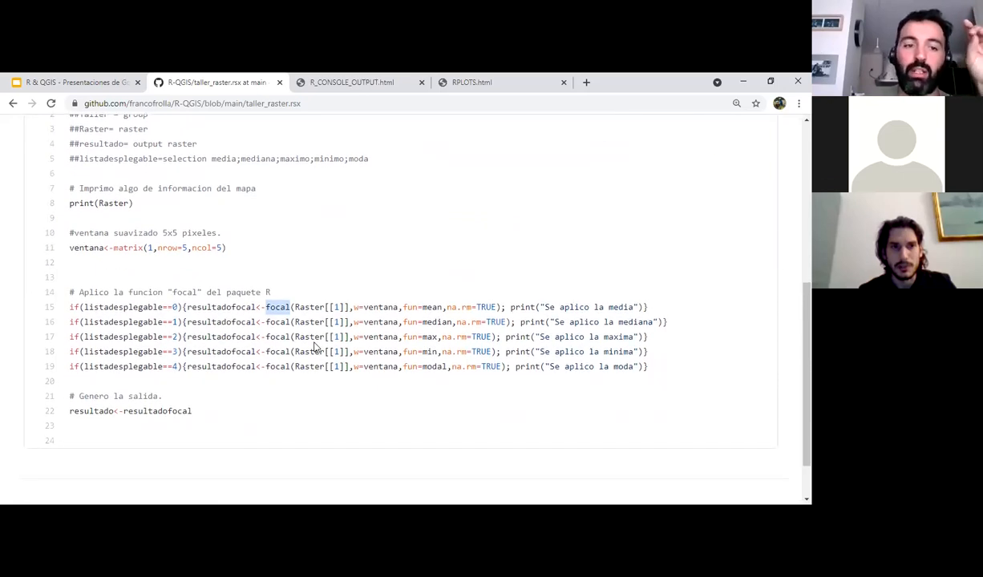
pyautogui.scroll(1, 289, 248)
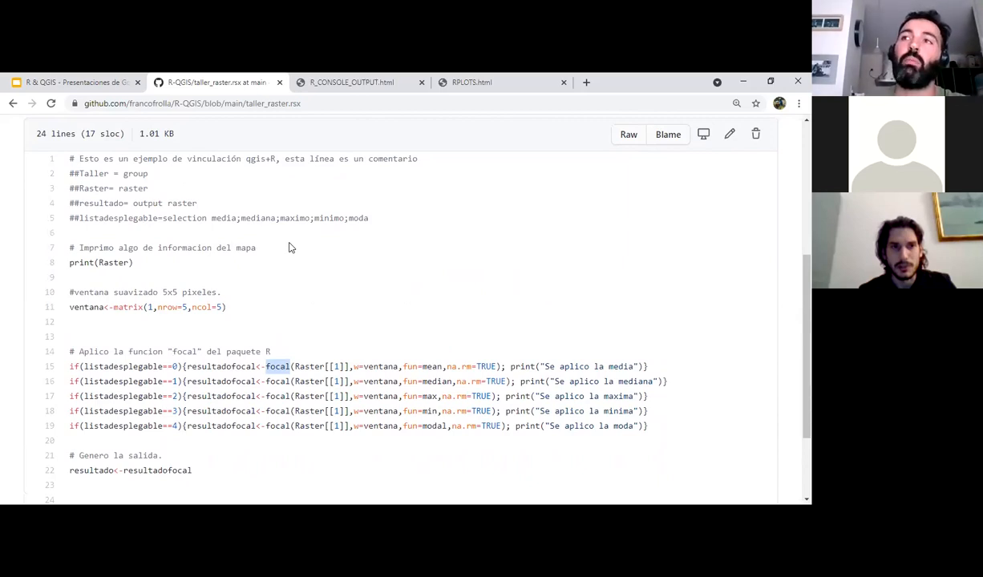
pyautogui.scroll(-1, 288, 247)
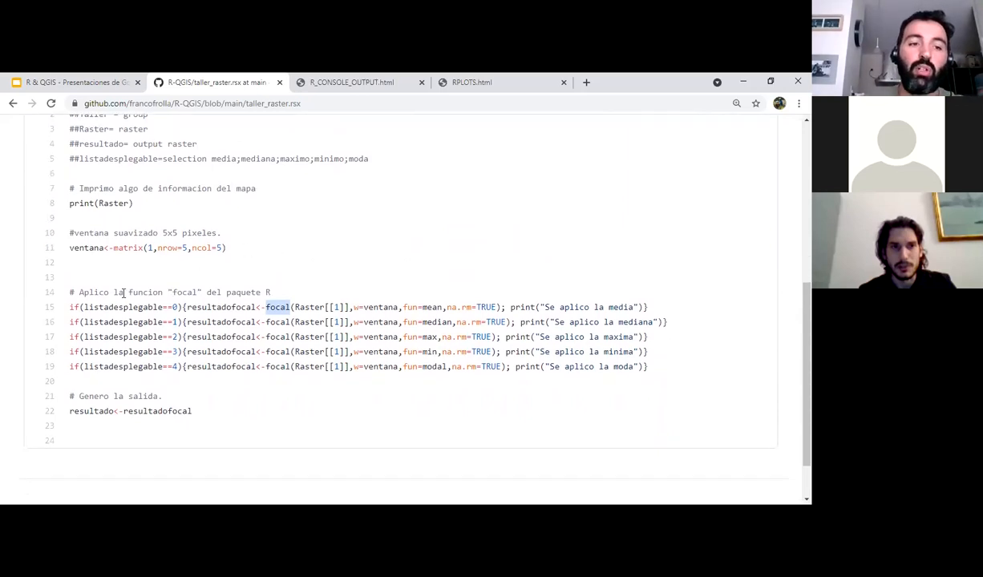
# Relate the listadesplegable==0 condition and its code on line 15 to the media option declared on line 5.
pyautogui.moveTo(79, 307); pyautogui.dragTo(183, 307)
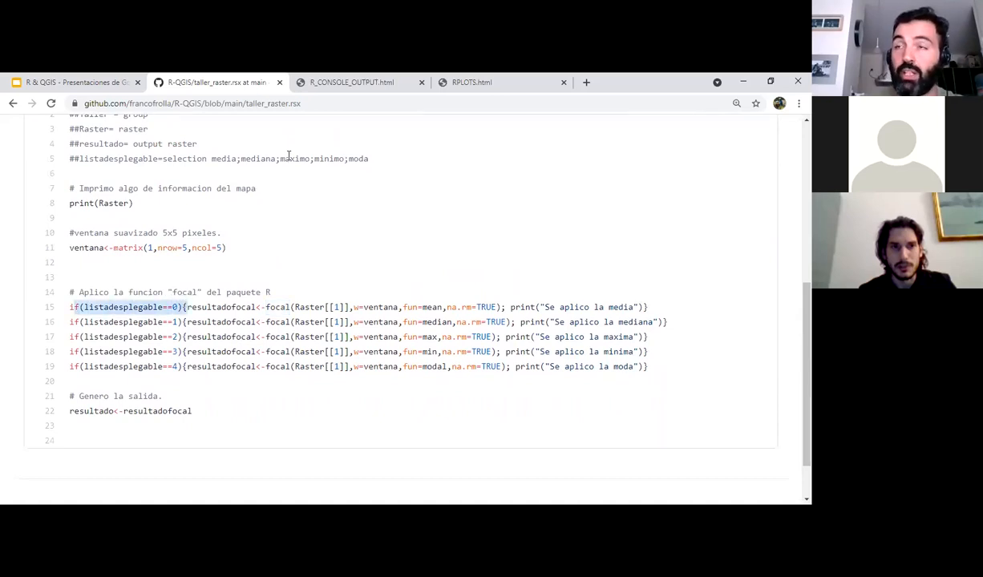
pyautogui.doubleClick(225, 157)
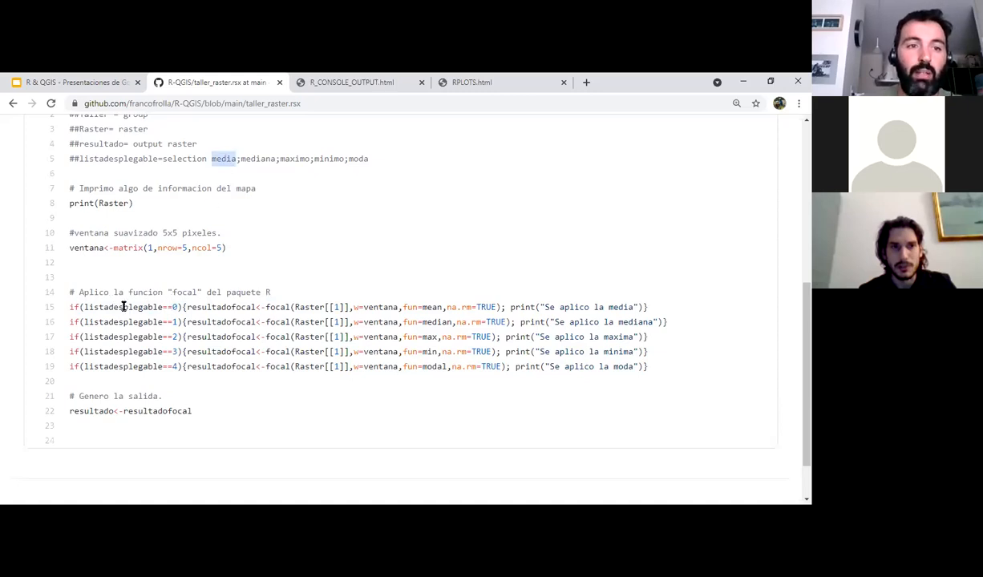
pyautogui.doubleClick(115, 157)
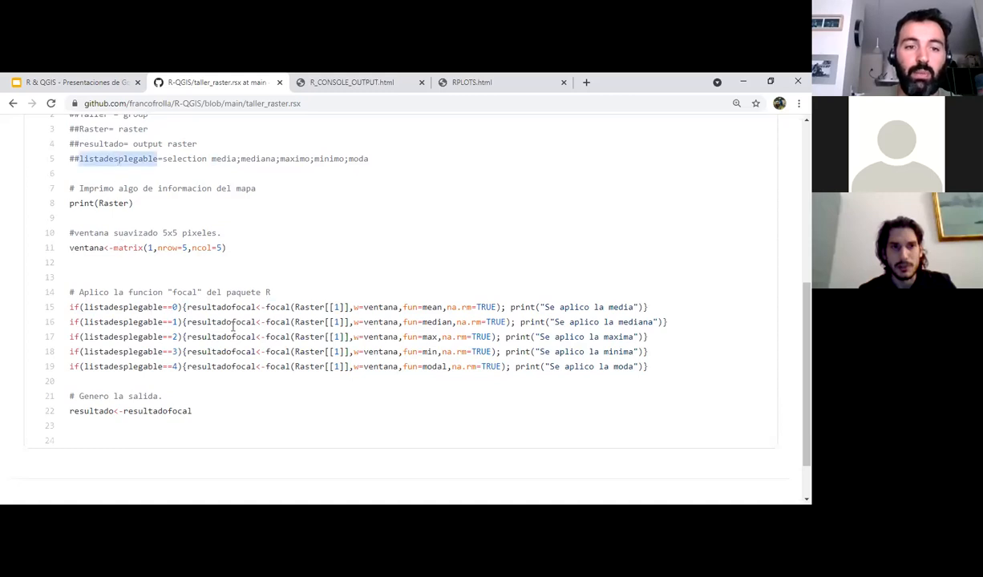
pyautogui.moveTo(182, 307); pyautogui.dragTo(662, 308)
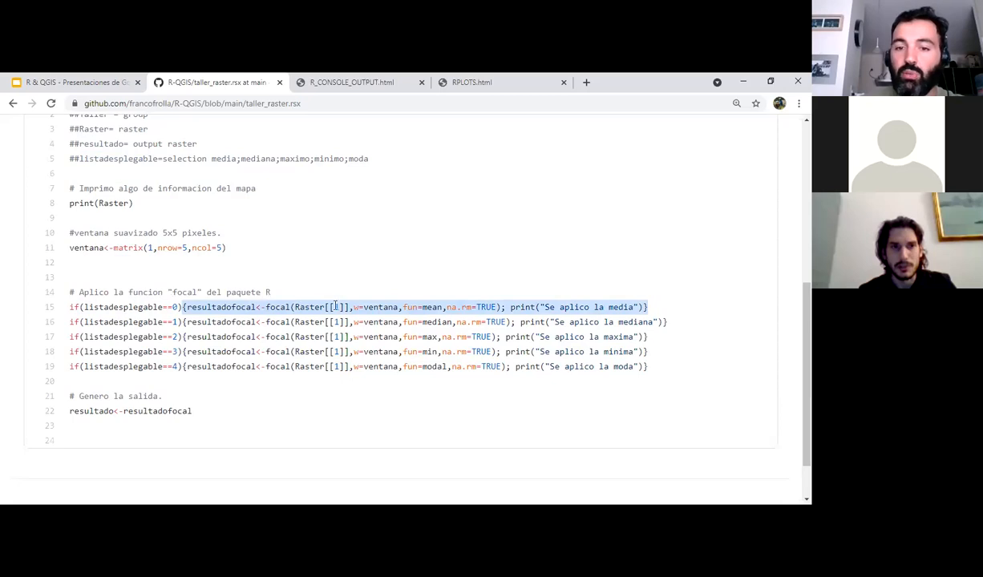
# Highlight the print("Se aplico la media") statement at the end of line 15.
pyautogui.click(513, 307)
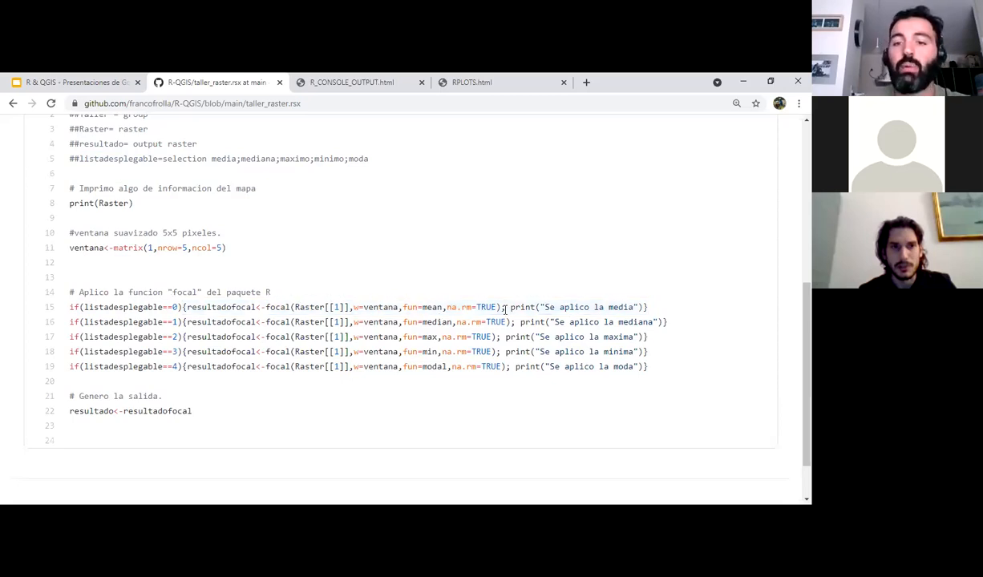
pyautogui.moveTo(510, 307); pyautogui.dragTo(642, 307)
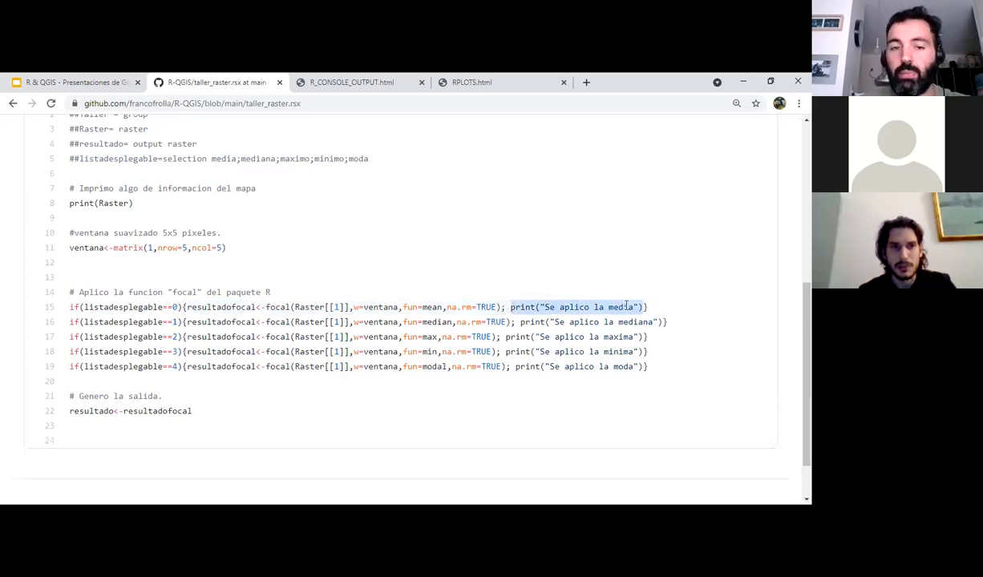
pyautogui.click(413, 318)
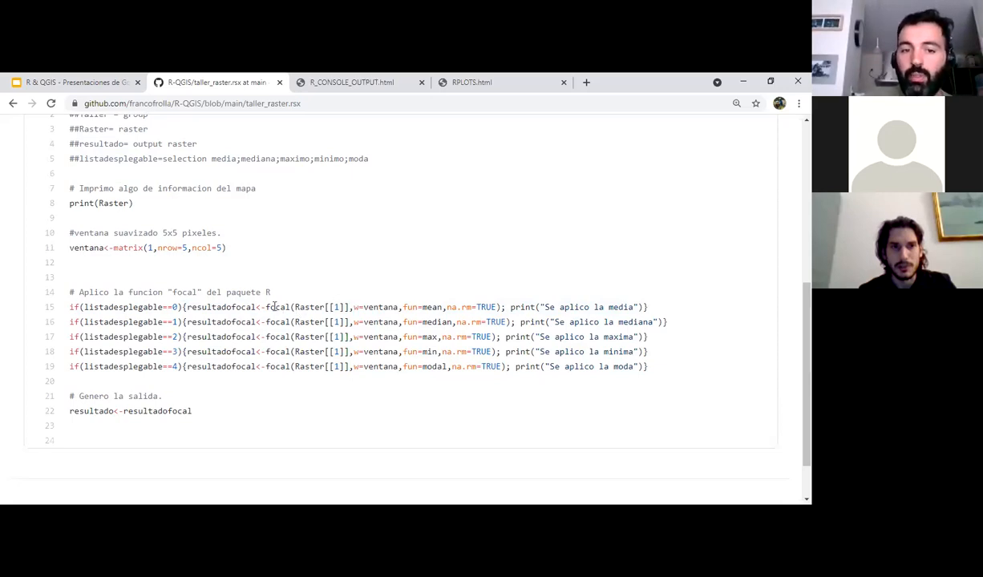
# Highlight the whole focal call on line 15 and examine its Raster[[1]] argument.
pyautogui.moveTo(267, 306); pyautogui.dragTo(502, 307)
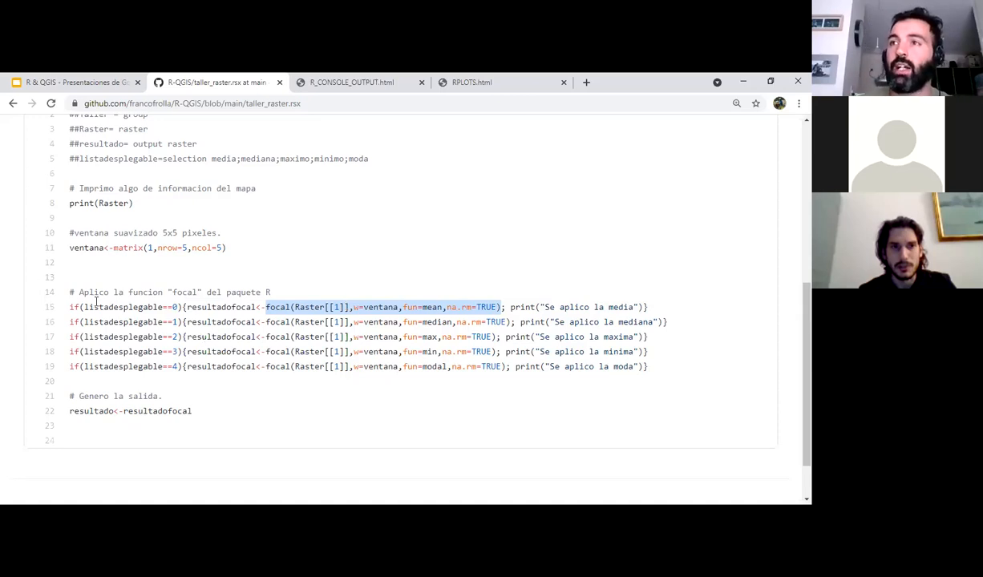
pyautogui.click(356, 310)
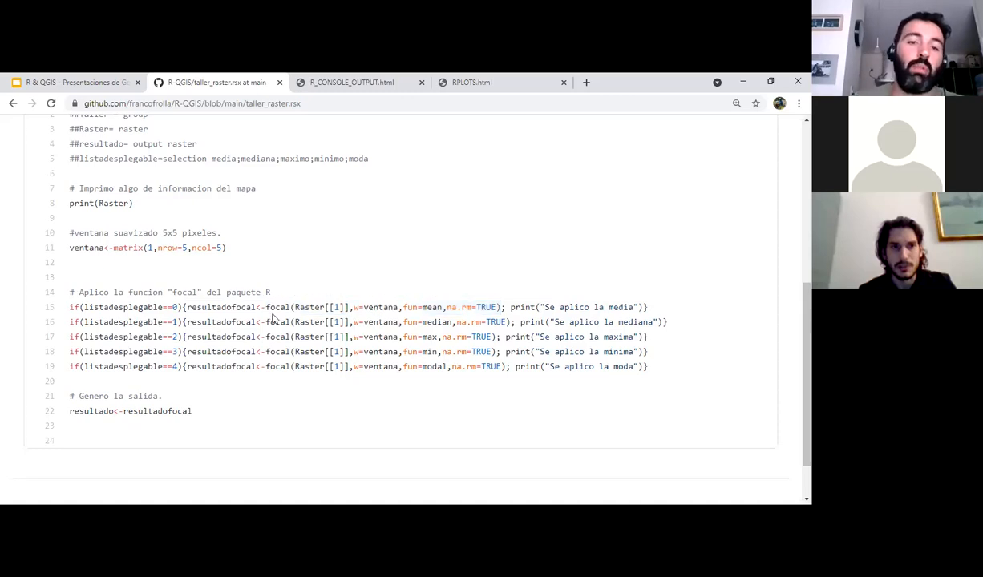
pyautogui.moveTo(291, 306); pyautogui.dragTo(351, 306)
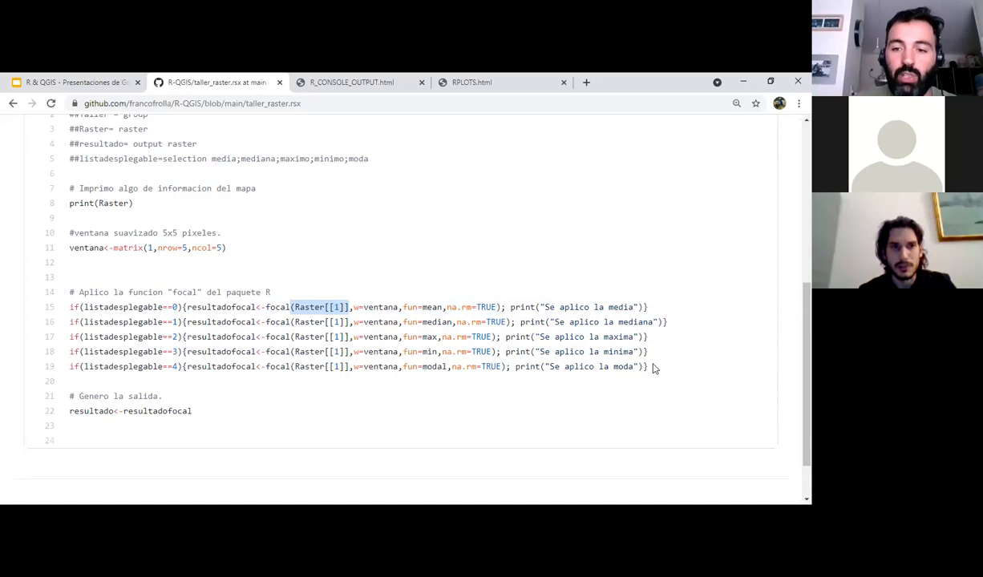
pyautogui.click(249, 258)
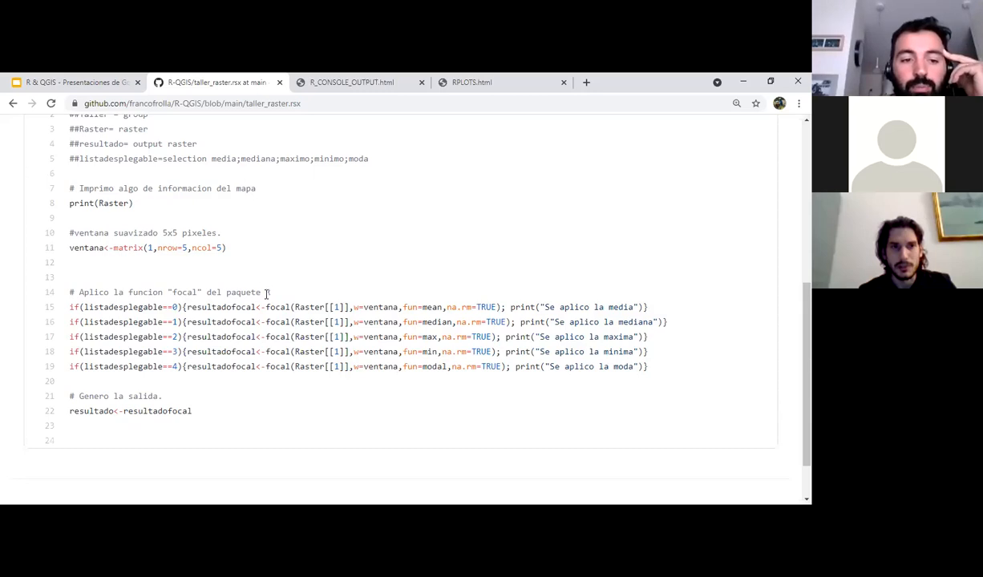
# Return to the R & QGIS presentation and show slide 18, Ejemplo 3. Exportar gráficos en ggplot2.
pyautogui.click(413, 517)
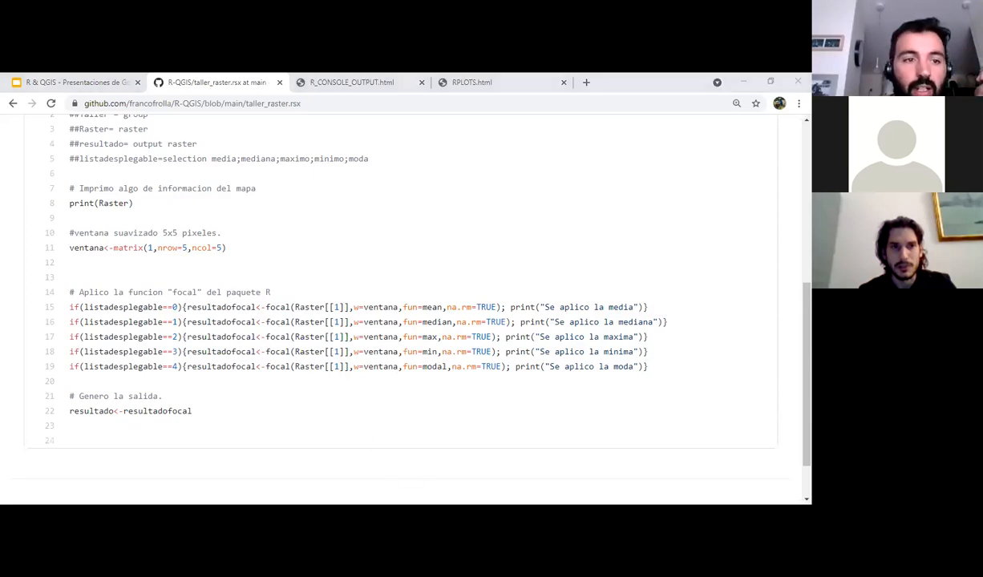
pyautogui.click(196, 149)
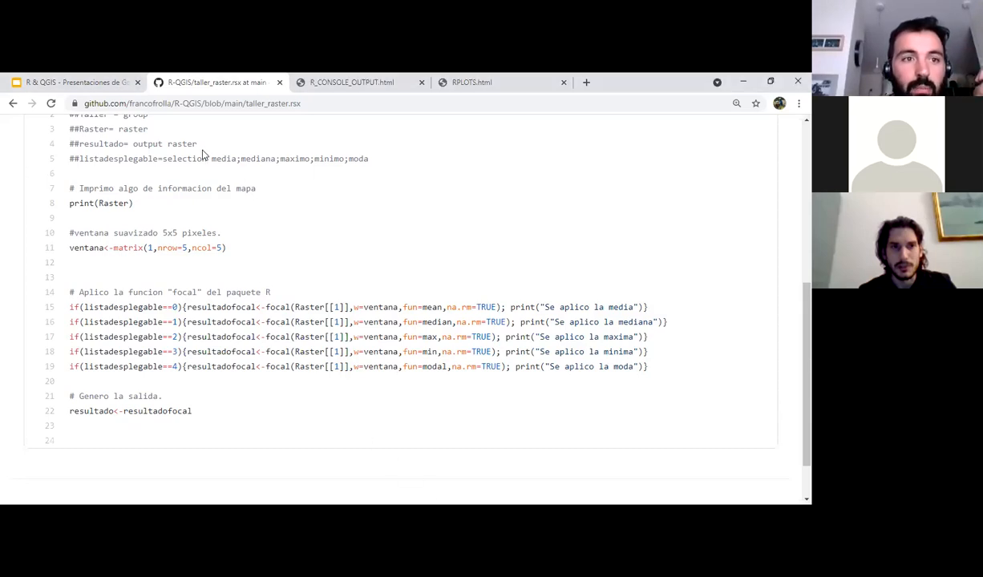
pyautogui.click(114, 81)
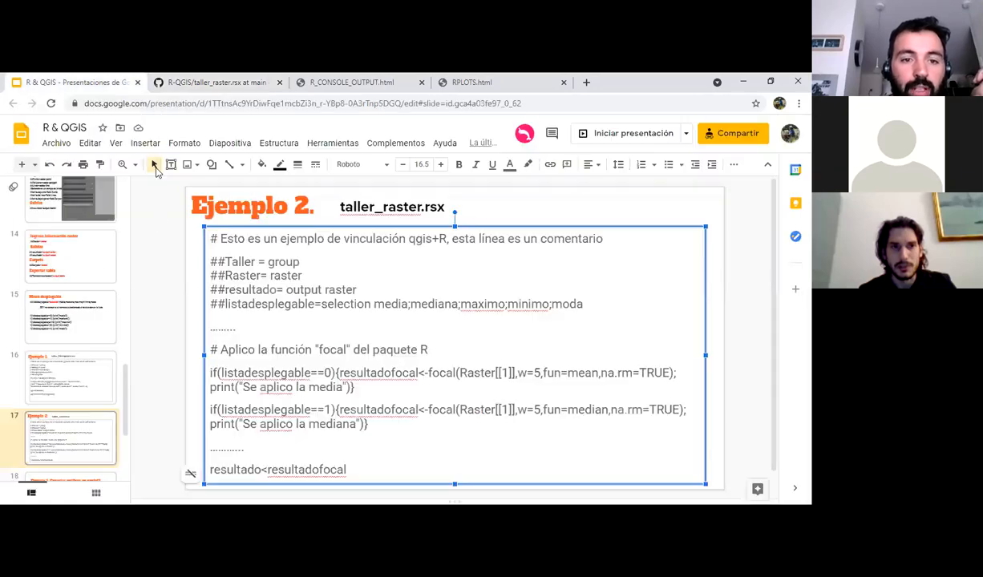
pyautogui.scroll(-2, 104, 411)
pyautogui.click(83, 386)
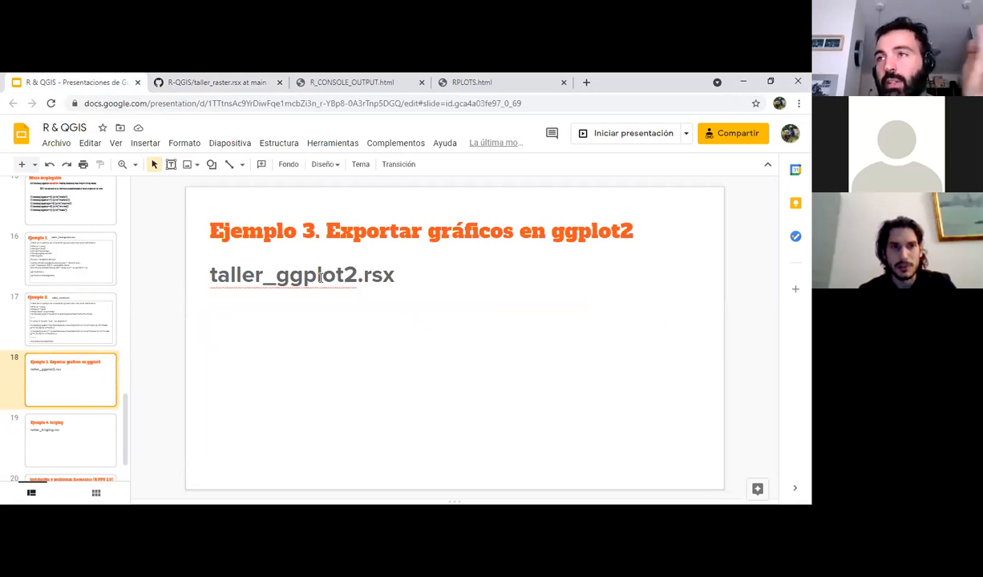
# Go back to the R-QGIS repository on GitHub and open the taller_ggplot2.rsx script code.
pyautogui.click(184, 76)
pyautogui.click(14, 106)
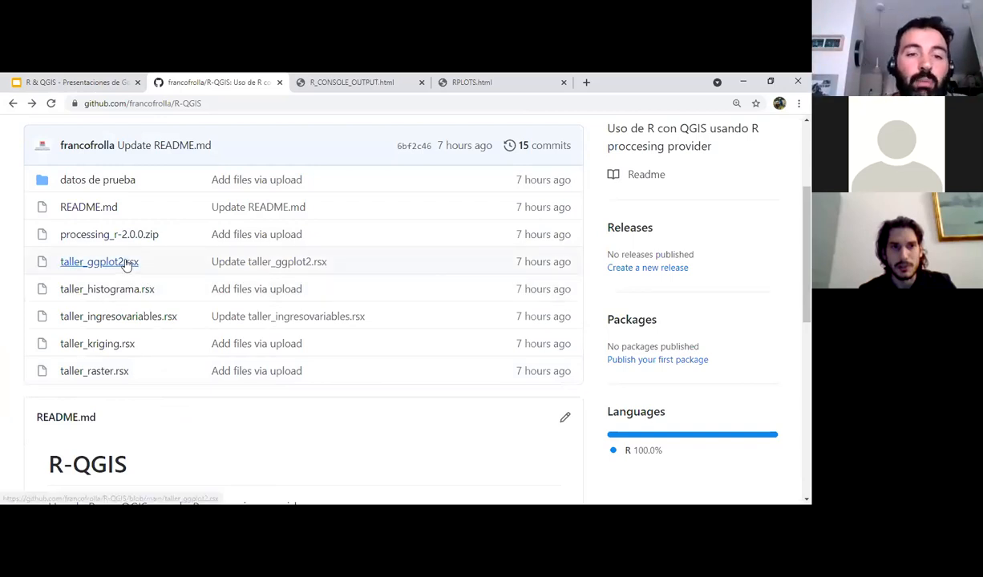
pyautogui.click(125, 265)
pyautogui.scroll(-2, 192, 317)
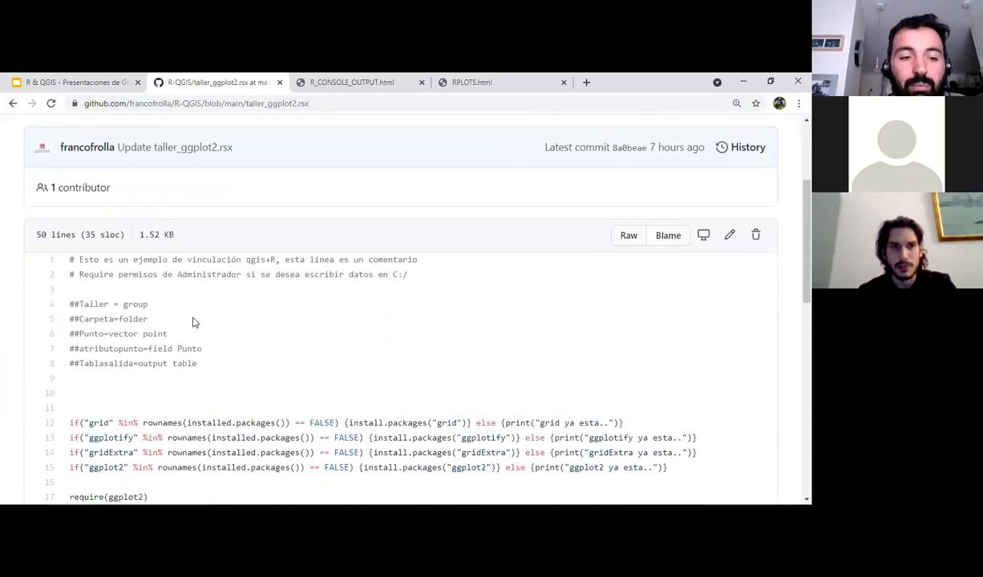
# Highlight the parameter declarations at the start of taller_ggplot2.rsx, examining the Carpeta variable and its folder type on line 5.
pyautogui.scroll(-1, 309, 338)
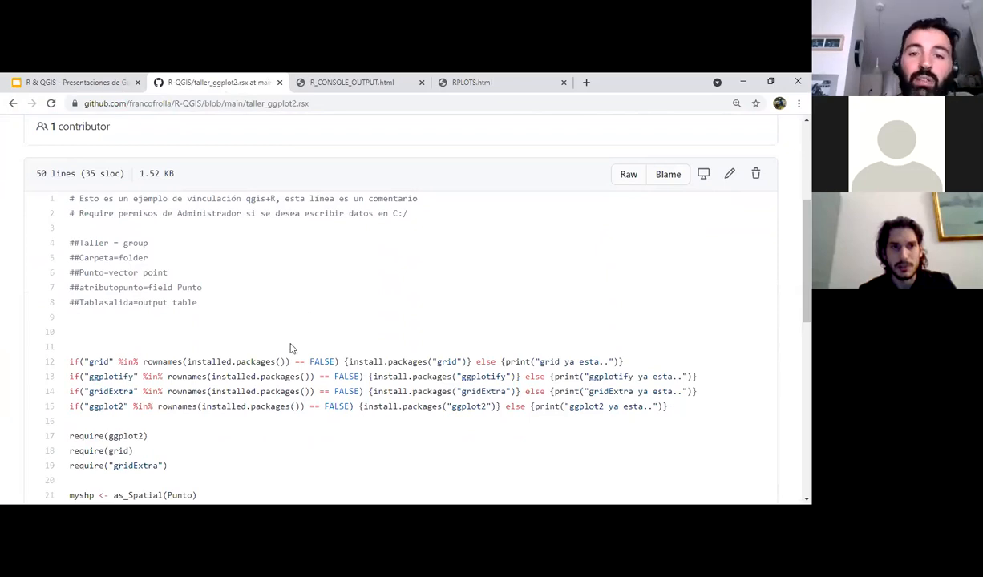
pyautogui.moveTo(200, 304); pyautogui.dragTo(63, 249)
pyautogui.click(255, 292)
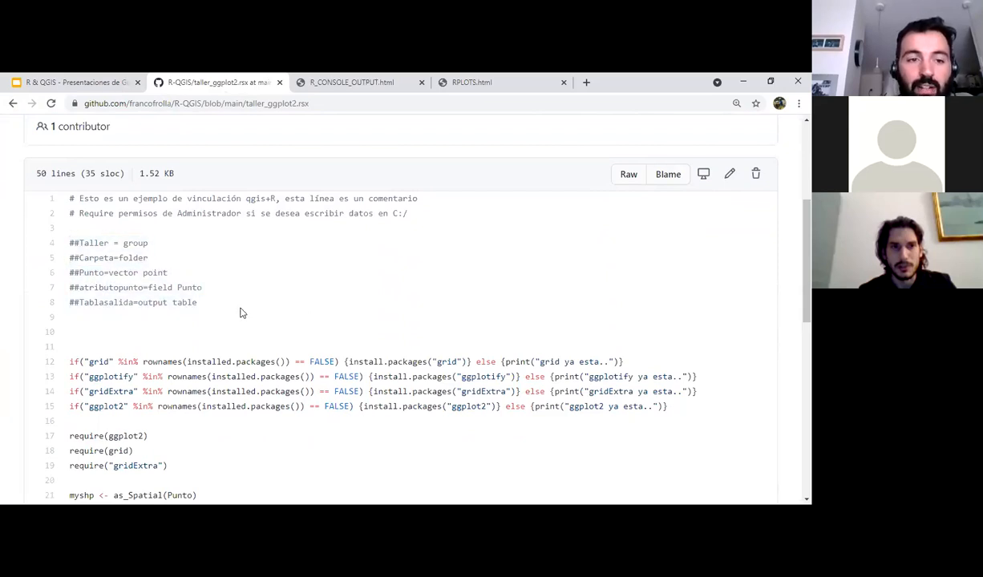
pyautogui.doubleClick(138, 260)
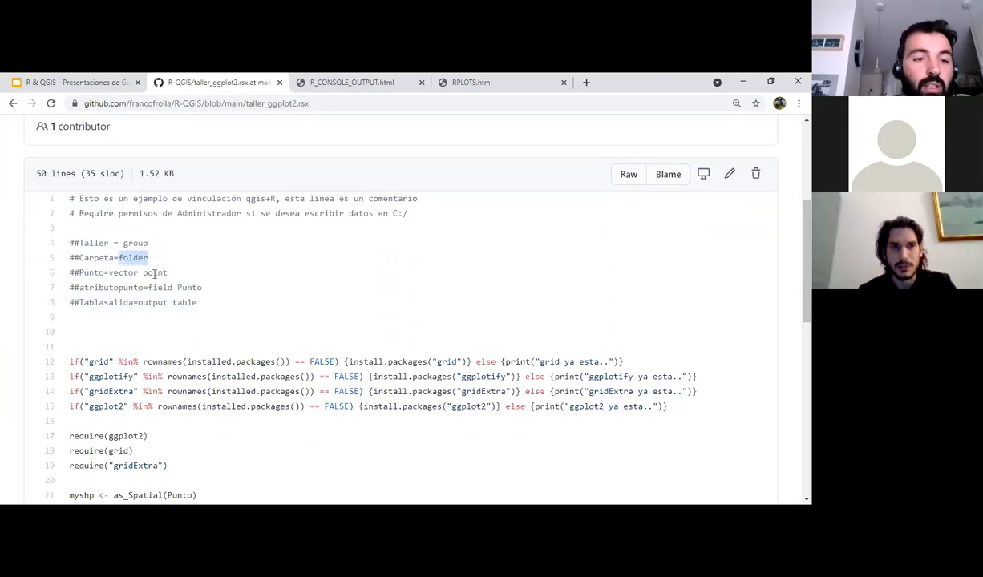
pyautogui.doubleClick(95, 257)
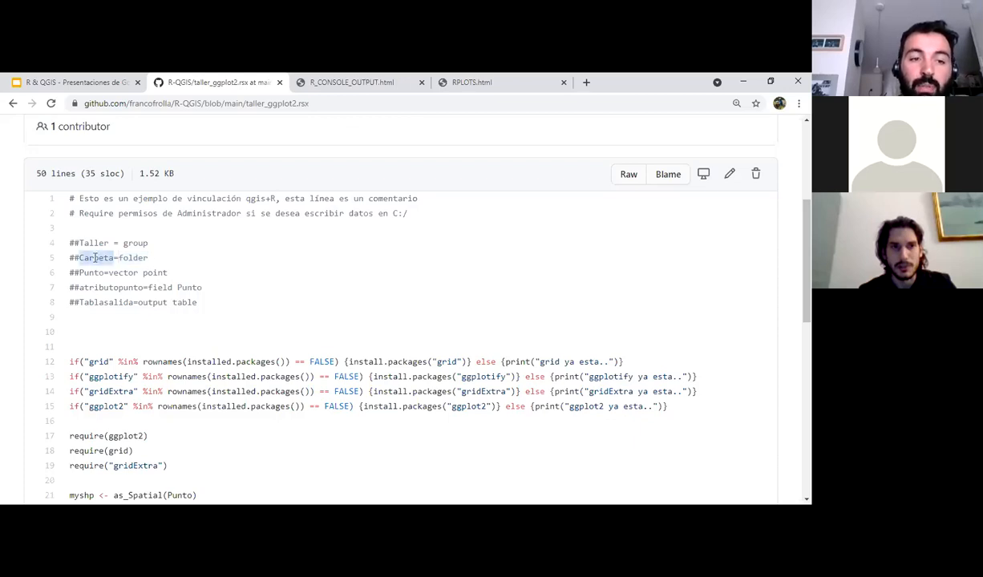
# Highlight the vector point type of Punto on line 6 and the field type of atributopunto on line 7.
pyautogui.moveTo(107, 273); pyautogui.dragTo(168, 273)
pyautogui.click(168, 274)
pyautogui.moveTo(109, 273); pyautogui.dragTo(168, 272)
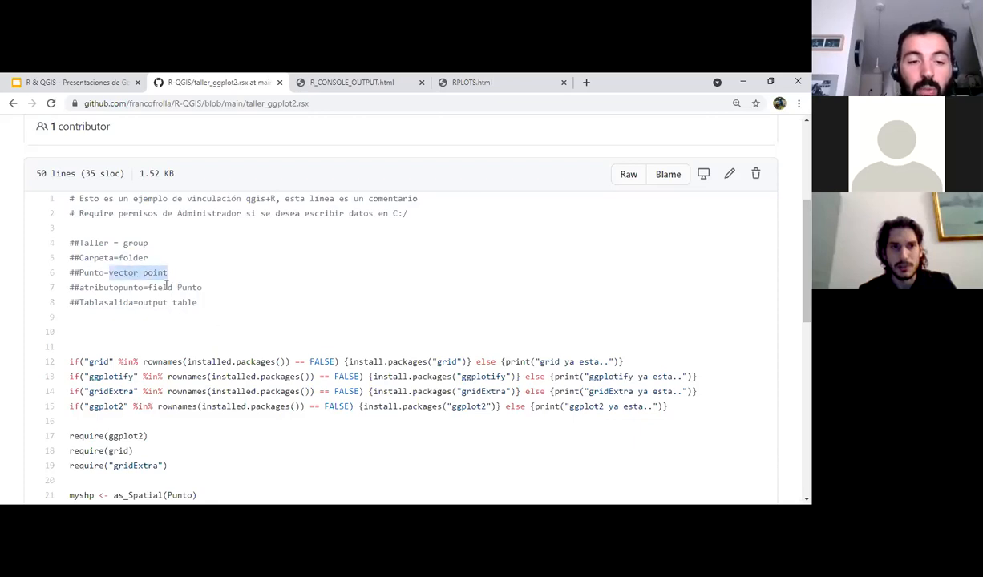
pyautogui.moveTo(79, 272); pyautogui.dragTo(171, 287)
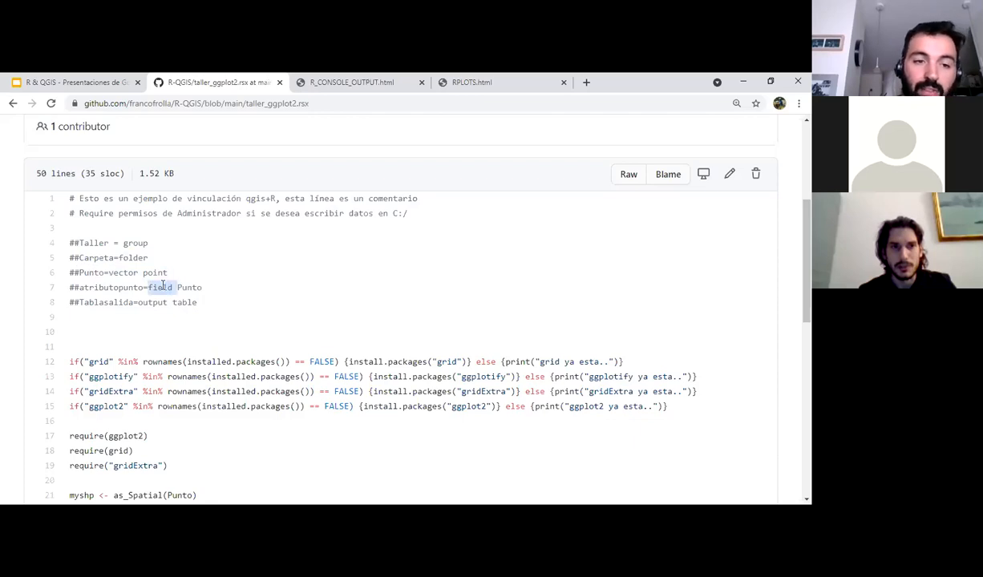
# Highlight the output table type and the Tablasalida variable in the declaration on line 8.
pyautogui.scroll(-1, 162, 286)
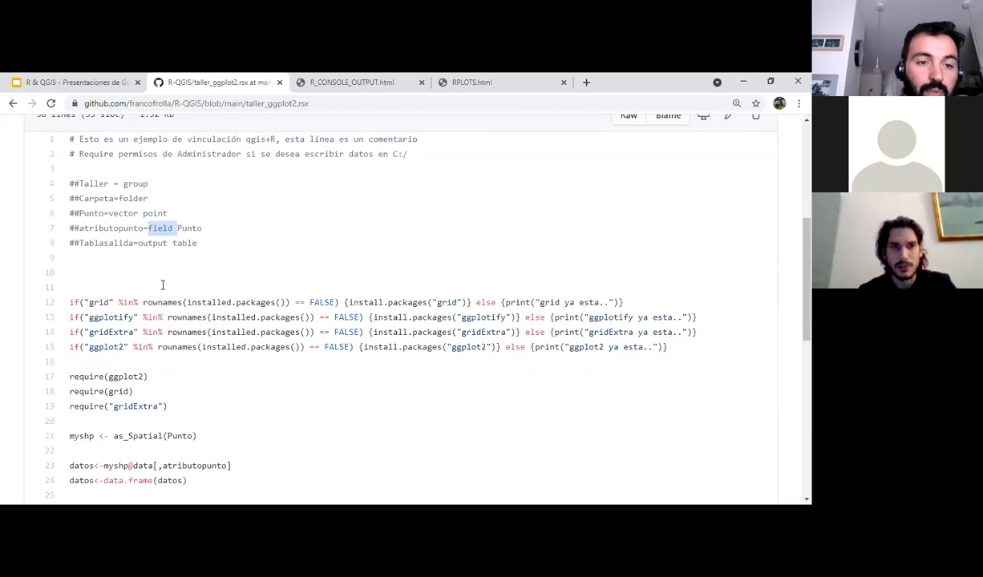
pyautogui.click(195, 245)
pyautogui.moveTo(198, 244); pyautogui.dragTo(139, 245)
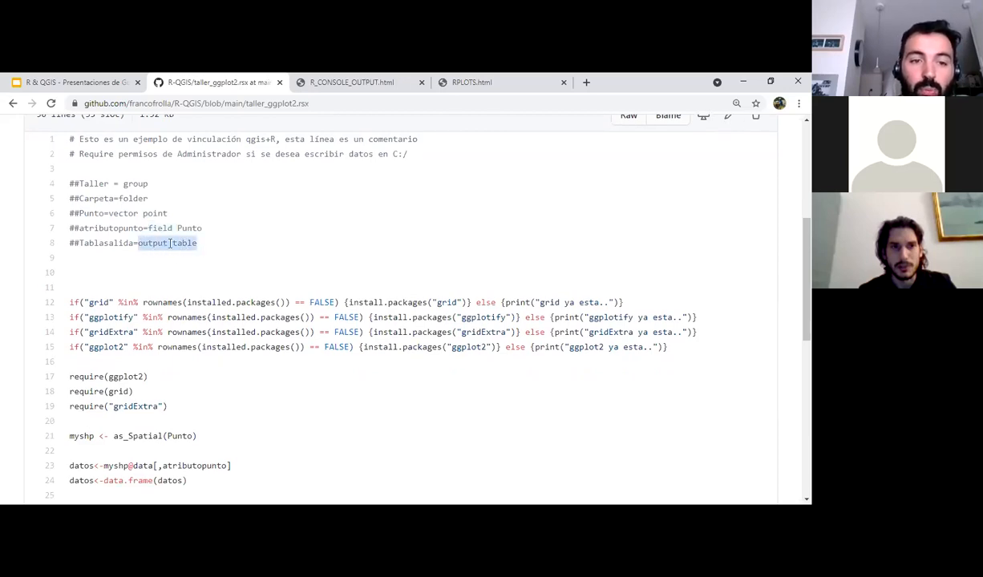
pyautogui.click(180, 245)
pyautogui.doubleClick(98, 242)
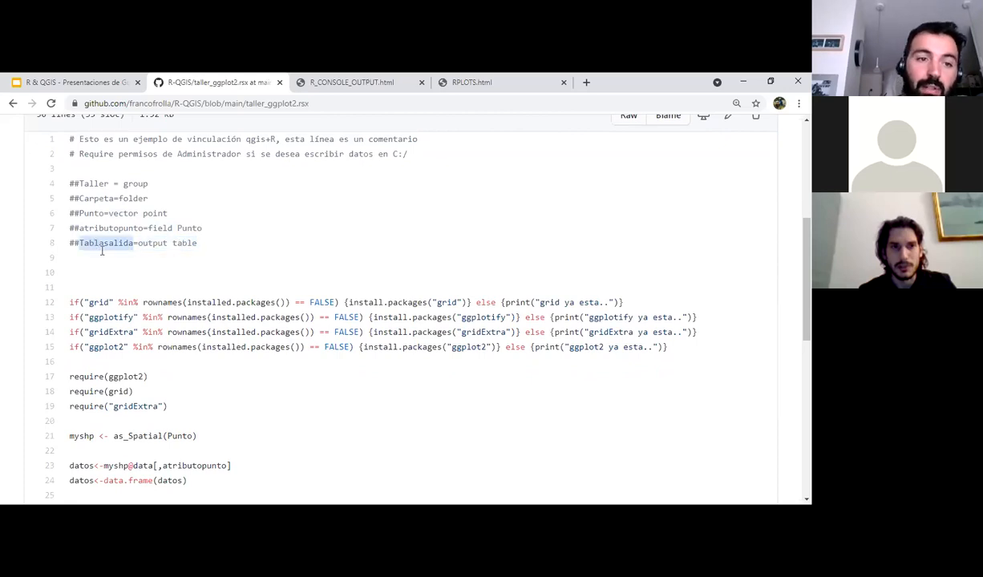
pyautogui.tripleClick(189, 242)
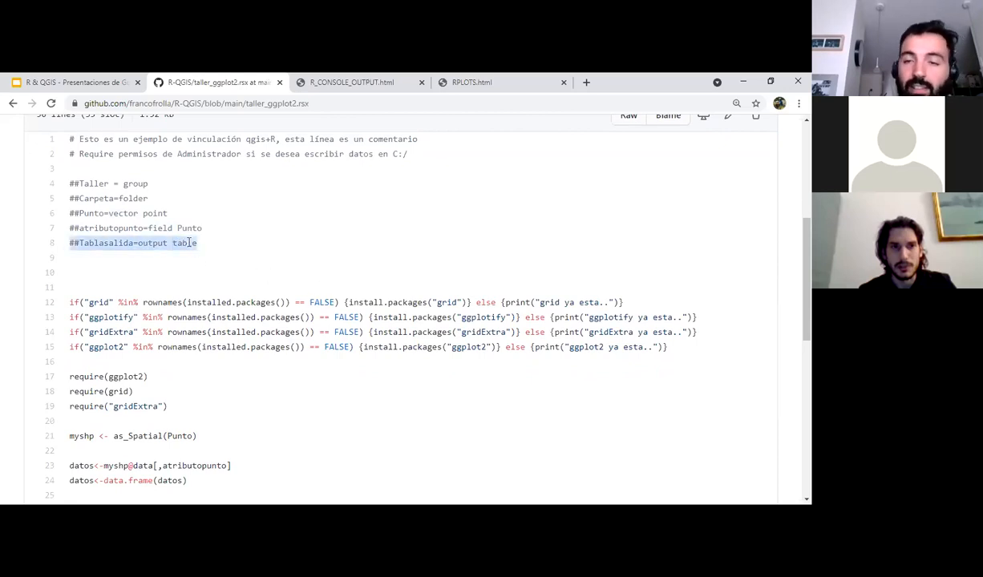
pyautogui.doubleClick(98, 242)
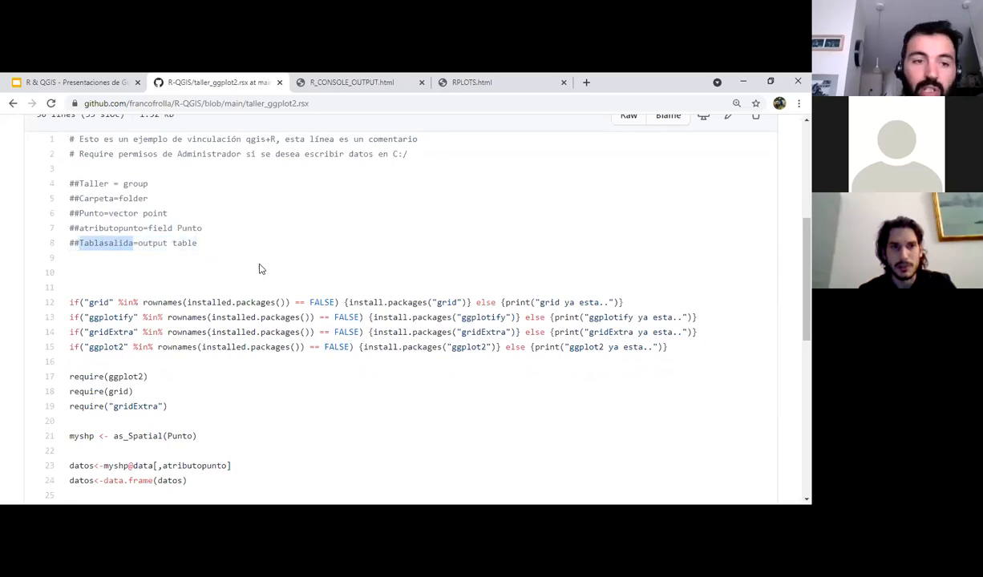
# Relate the Tablasalida declaration to its assignment from tabla on line 50 by highlighting that line.
pyautogui.scroll(-6, 259, 267)
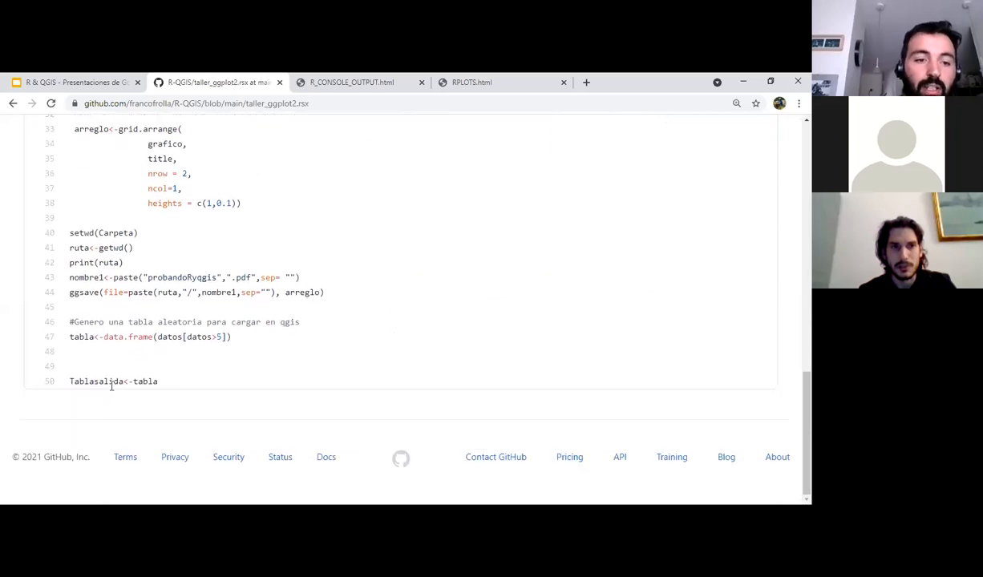
pyautogui.doubleClick(106, 381)
pyautogui.click(166, 382)
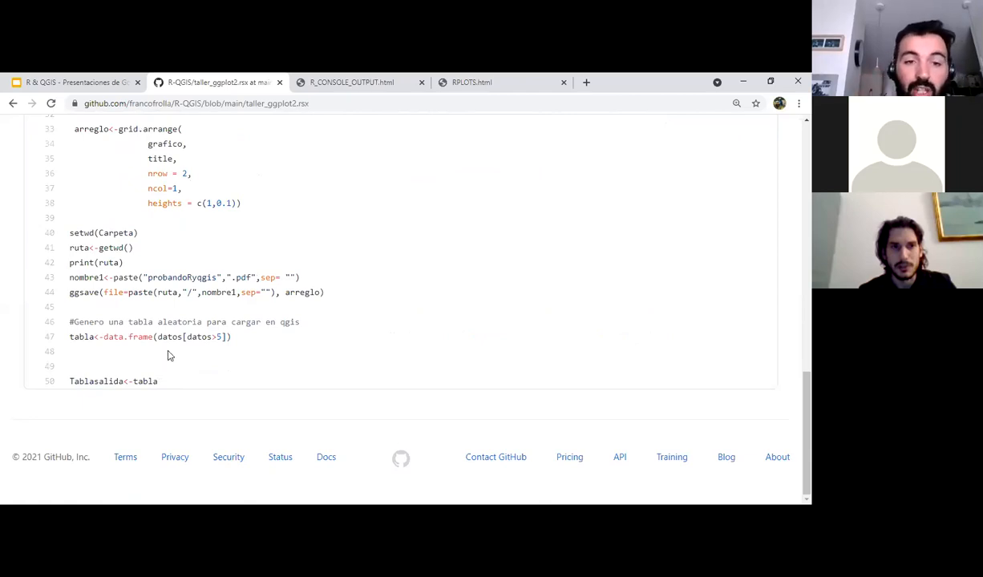
pyautogui.moveTo(162, 383); pyautogui.dragTo(71, 383)
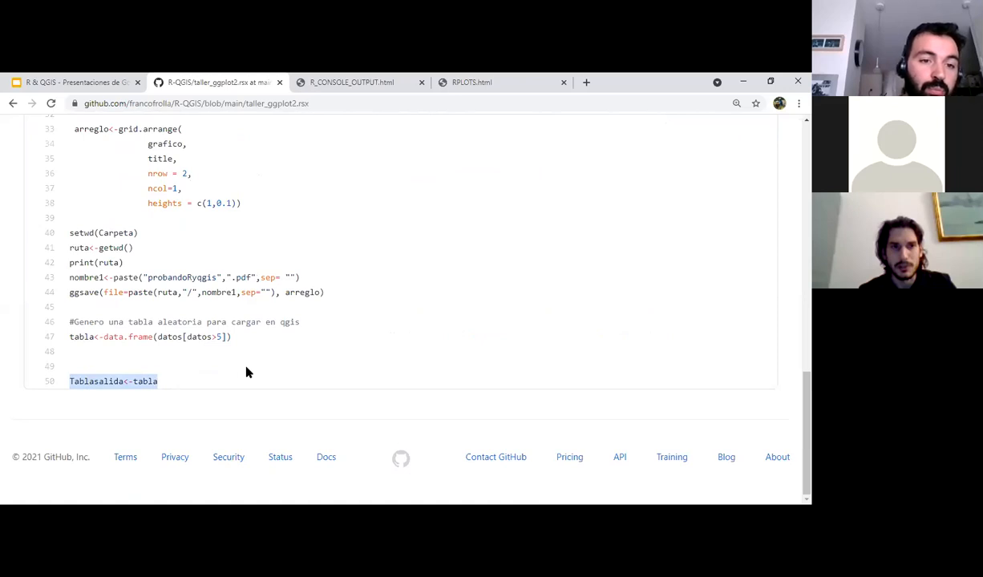
# Leave the script code and switch to the taller project in QGIS.
pyautogui.scroll(3, 247, 372)
pyautogui.scroll(2, 247, 372)
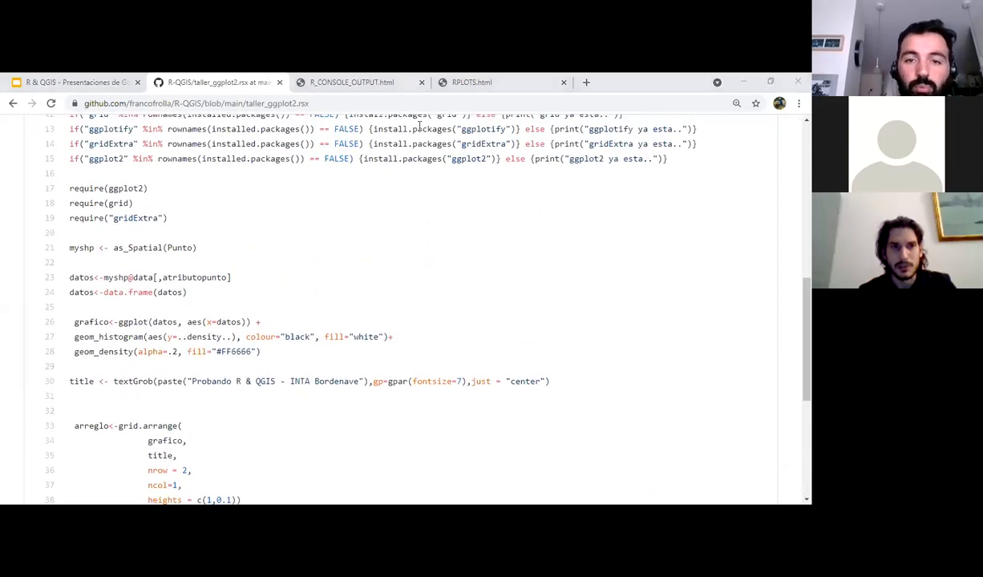
pyautogui.hotkey('alt', 'Tab')
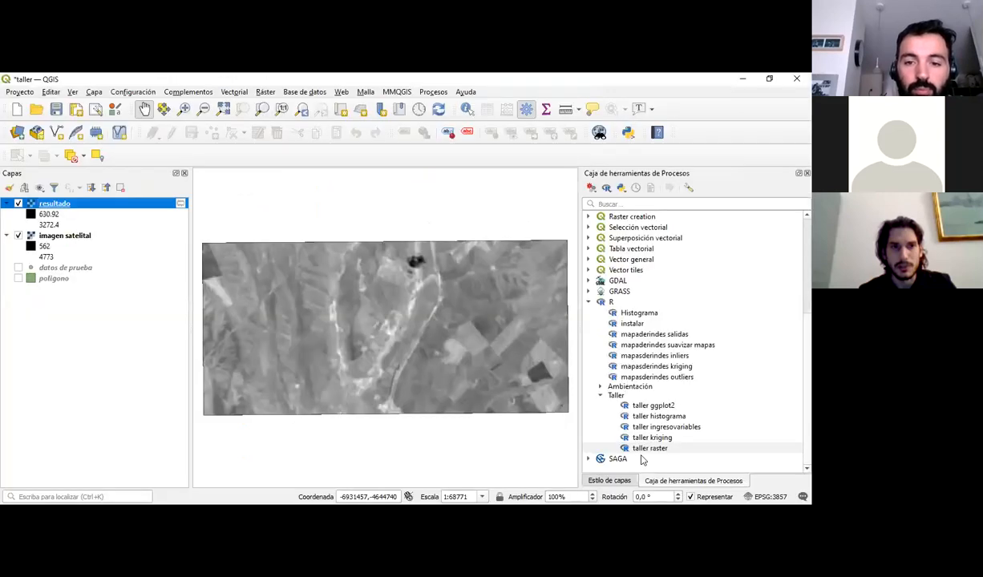
pyautogui.click(643, 407)
pyautogui.doubleClick(643, 407)
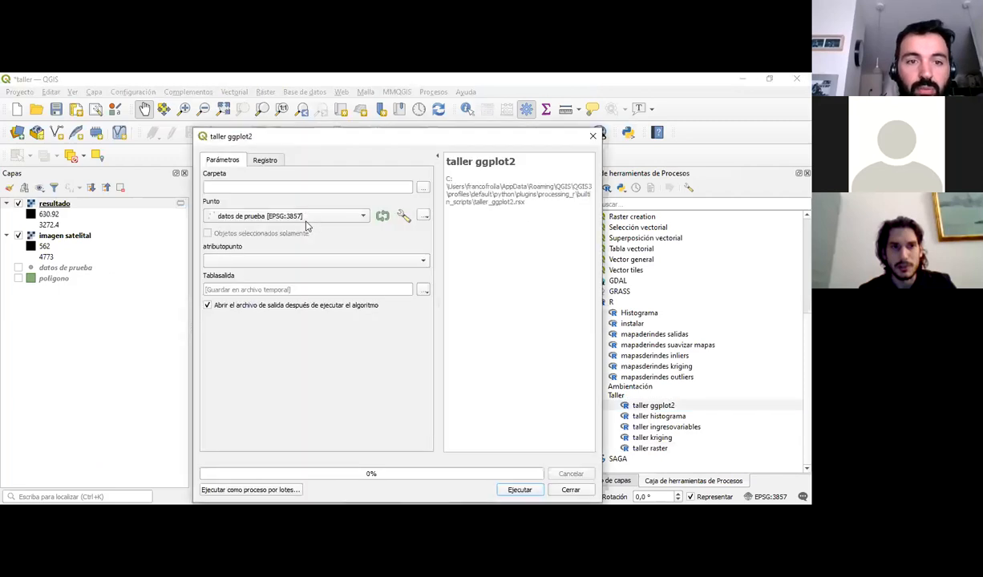
pyautogui.press('Escape')
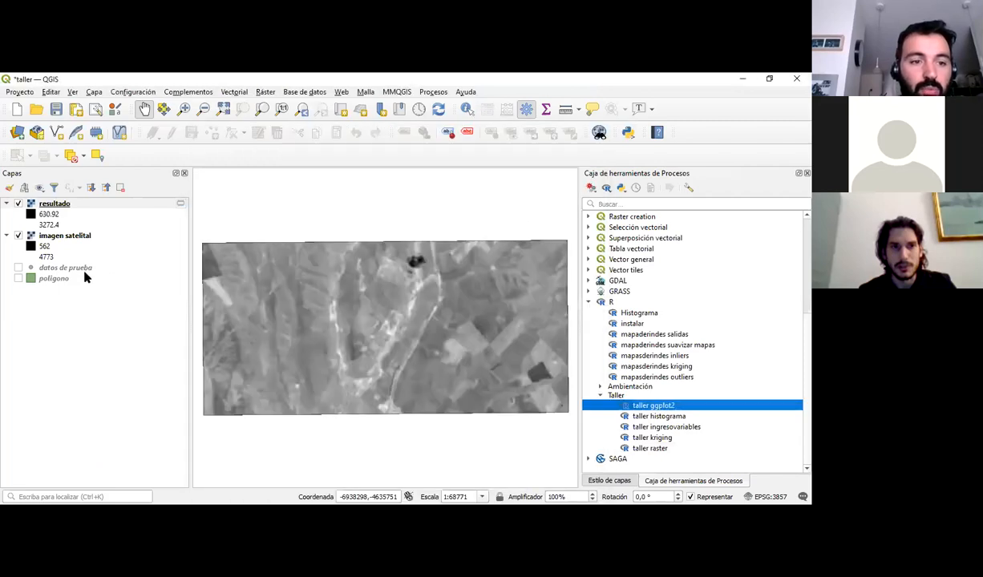
# Make the datos de prueba layer visible and zoom the map to its extent.
pyautogui.click(60, 267)
pyautogui.rightClick(60, 267)
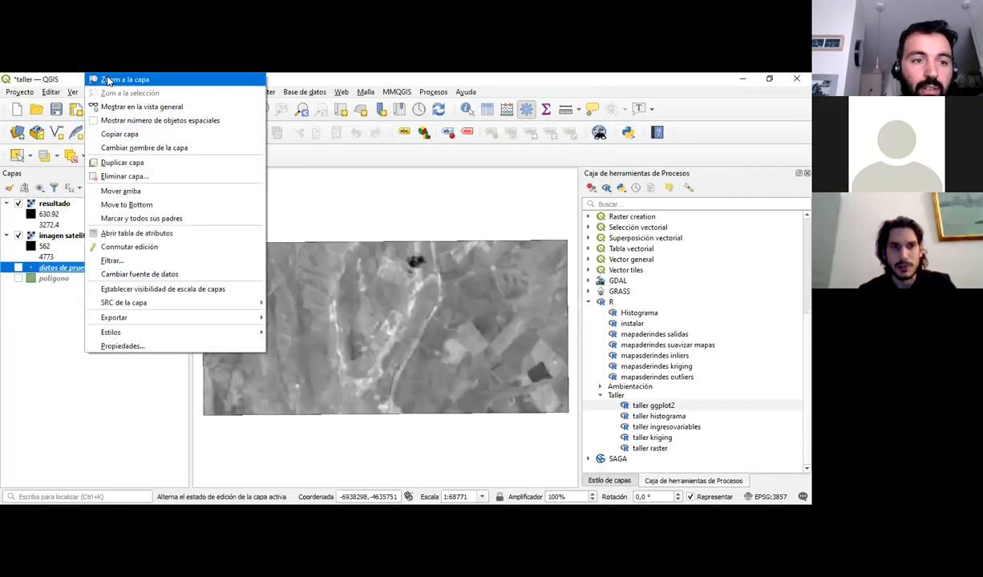
pyautogui.click(122, 79)
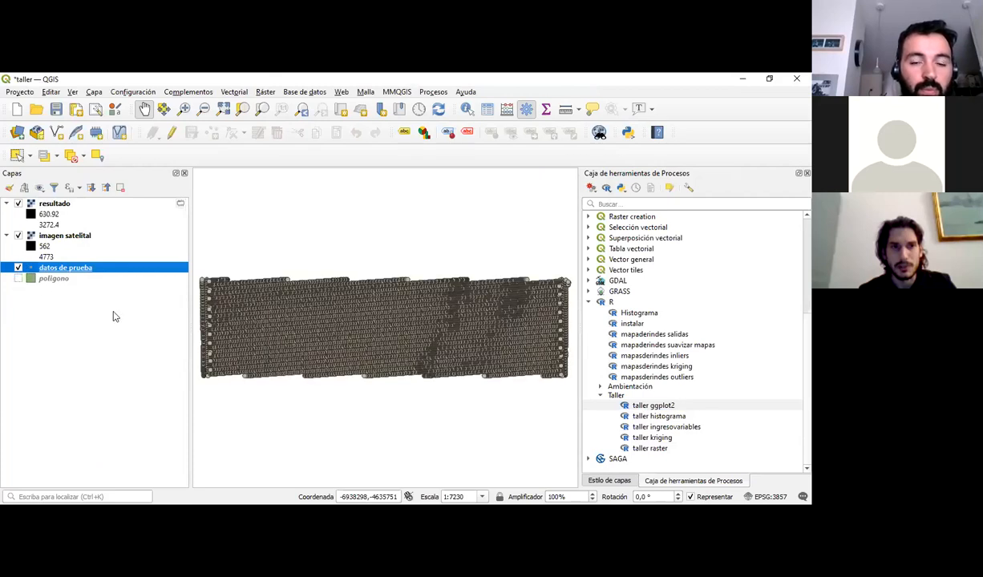
# Open the taller ggplot2 tool and set its Carpeta parameter to the borrar folder on the desktop.
pyautogui.doubleClick(688, 408)
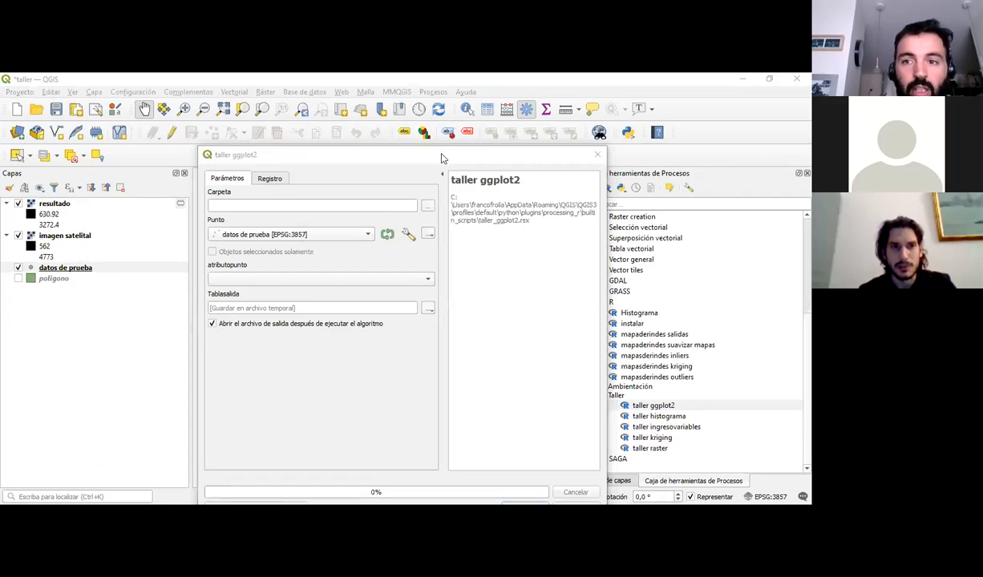
pyautogui.click(428, 206)
pyautogui.click(323, 242)
pyautogui.doubleClick(324, 243)
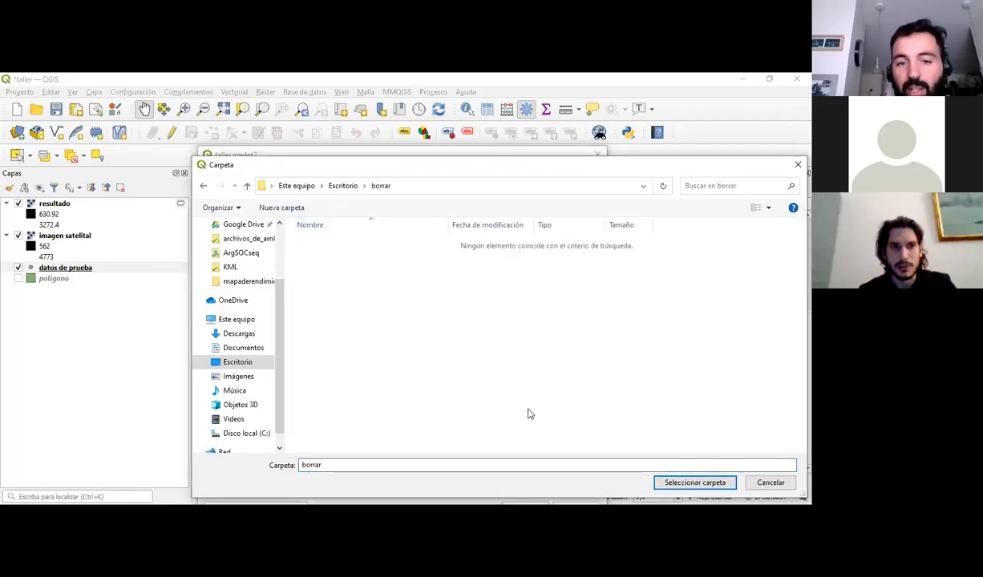
pyautogui.click(659, 479)
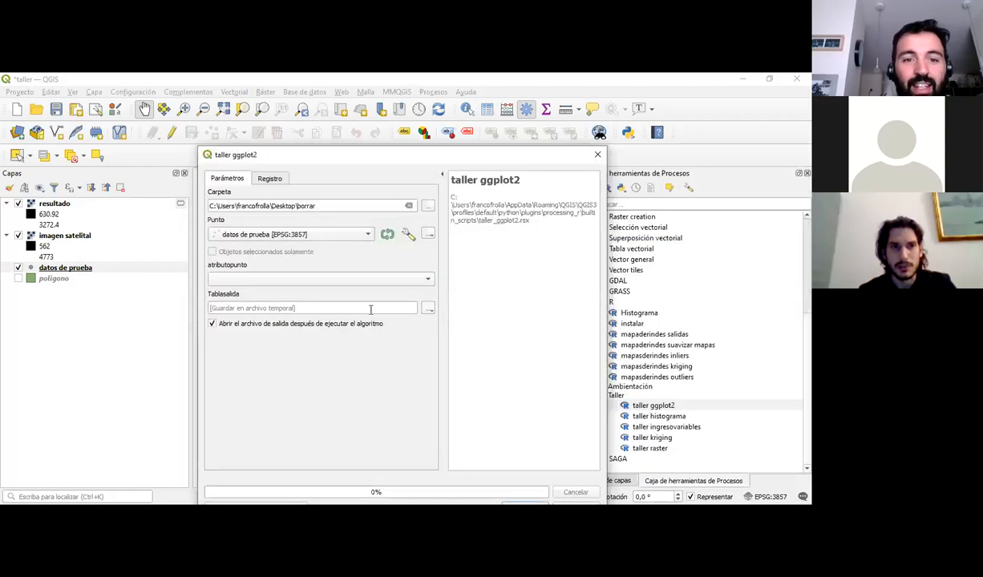
# Use datos de prueba as Punto and WetMass as atributopunto, and run the taller ggplot2 tool.
pyautogui.click(245, 234)
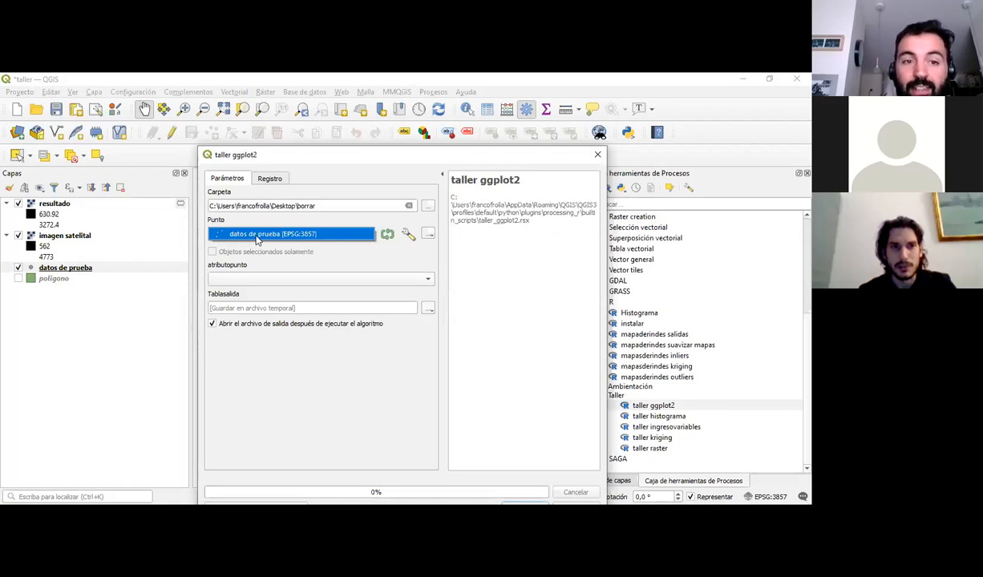
pyautogui.click(51, 266)
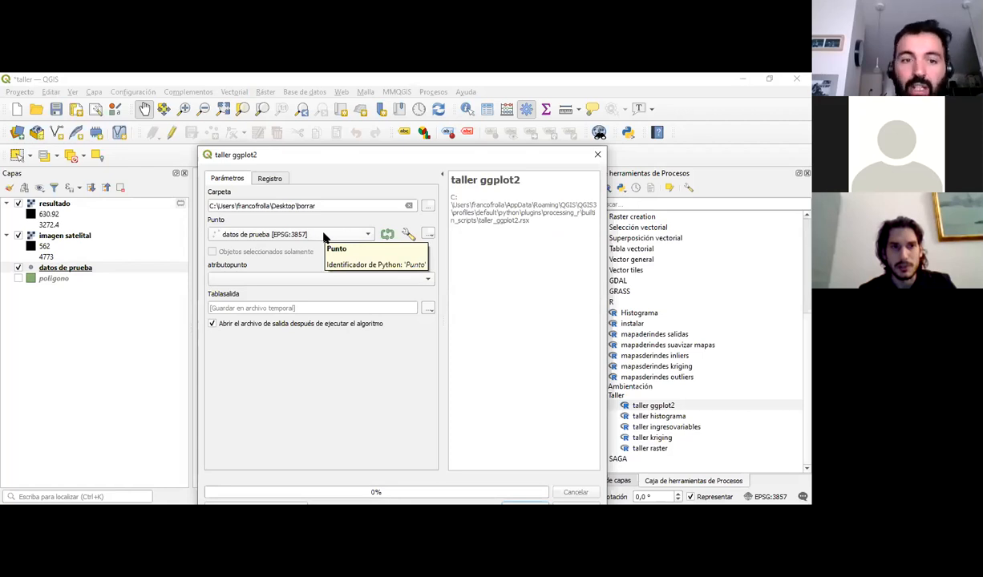
pyautogui.click(261, 279)
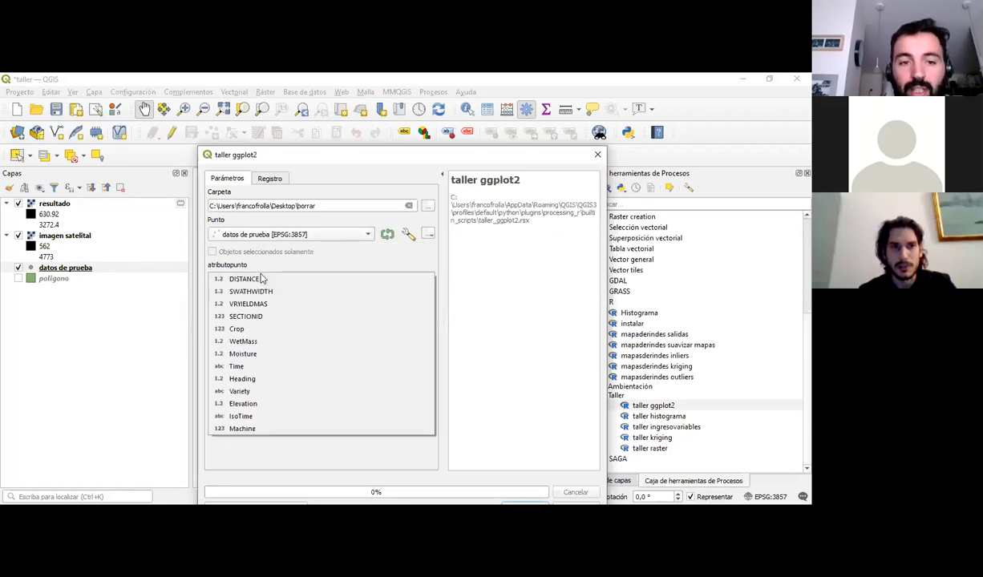
pyautogui.click(273, 342)
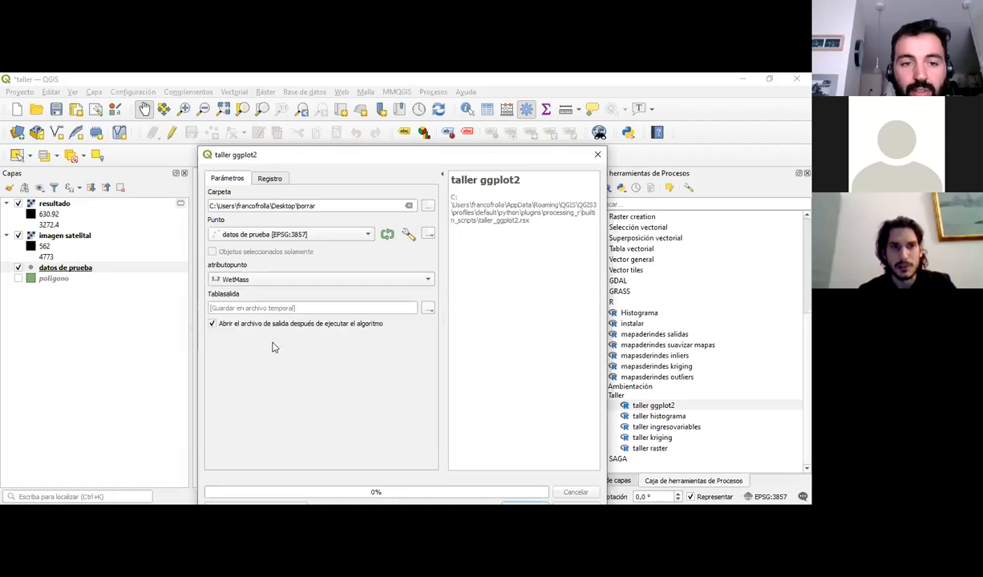
pyautogui.moveTo(276, 152); pyautogui.dragTo(243, 134)
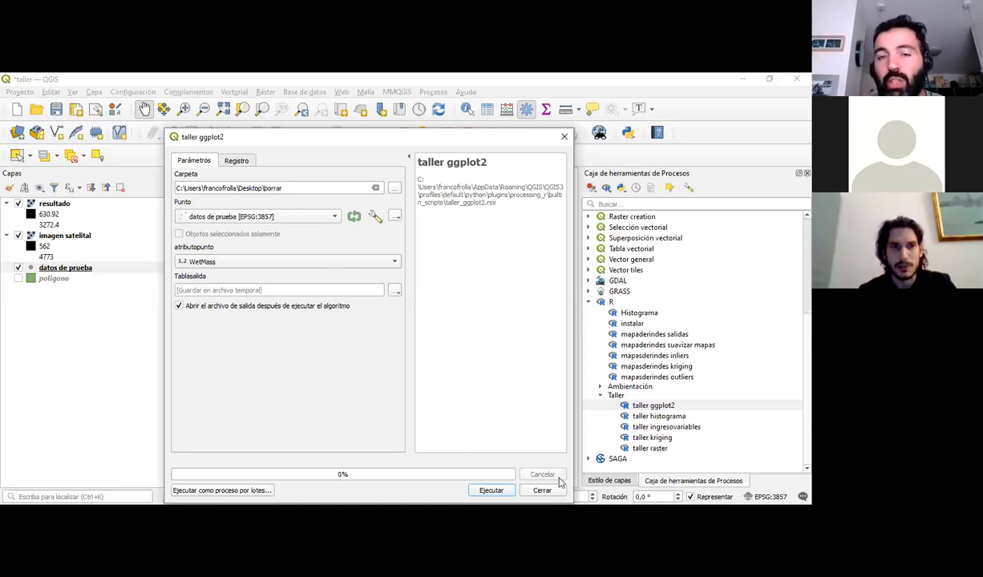
pyautogui.click(491, 491)
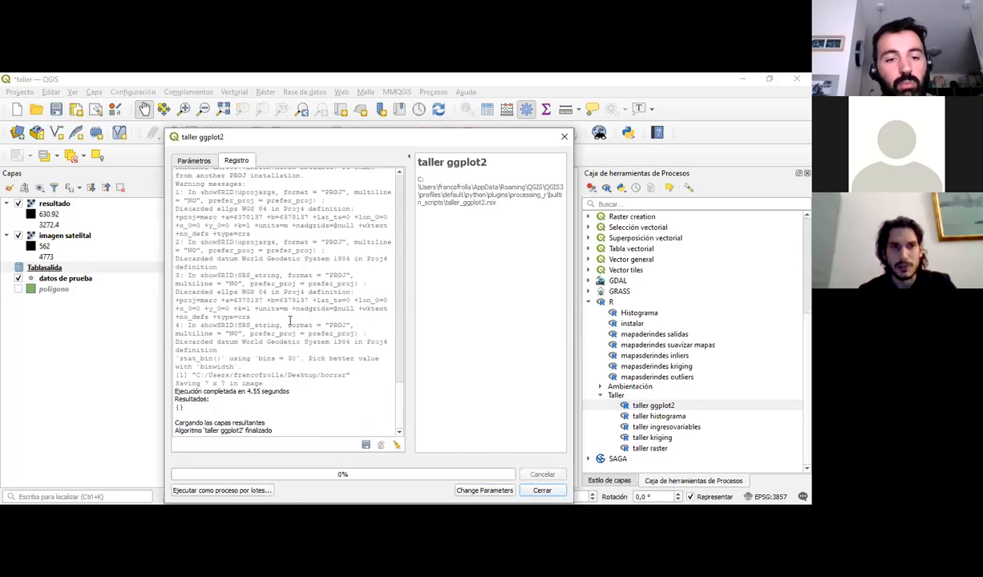
# Highlight the output folder path and the image-saving line in the execution log, and close the tool dialog.
pyautogui.moveTo(195, 376); pyautogui.dragTo(349, 376)
pyautogui.moveTo(267, 383); pyautogui.dragTo(188, 384)
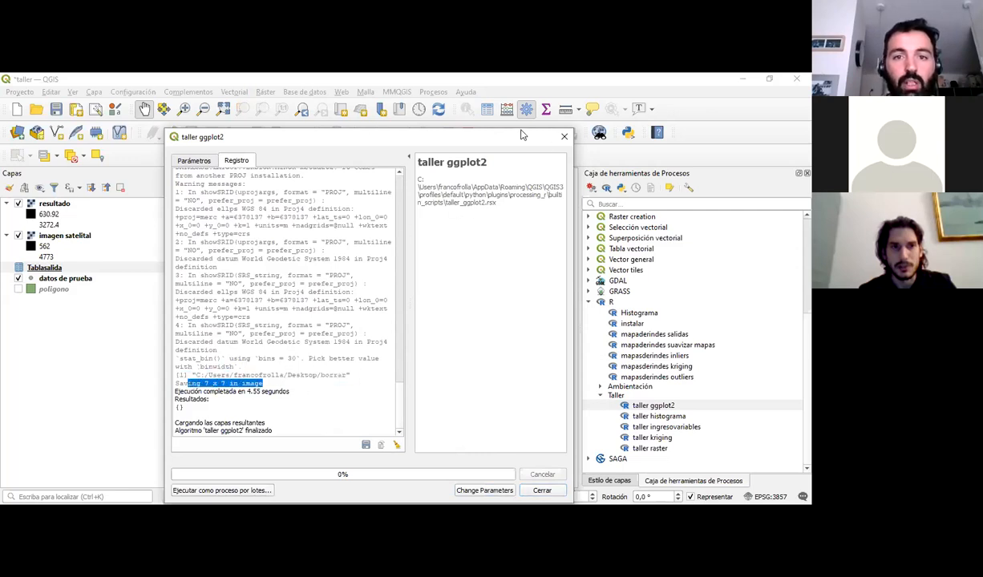
pyautogui.hotkey('alt', 'Tab')
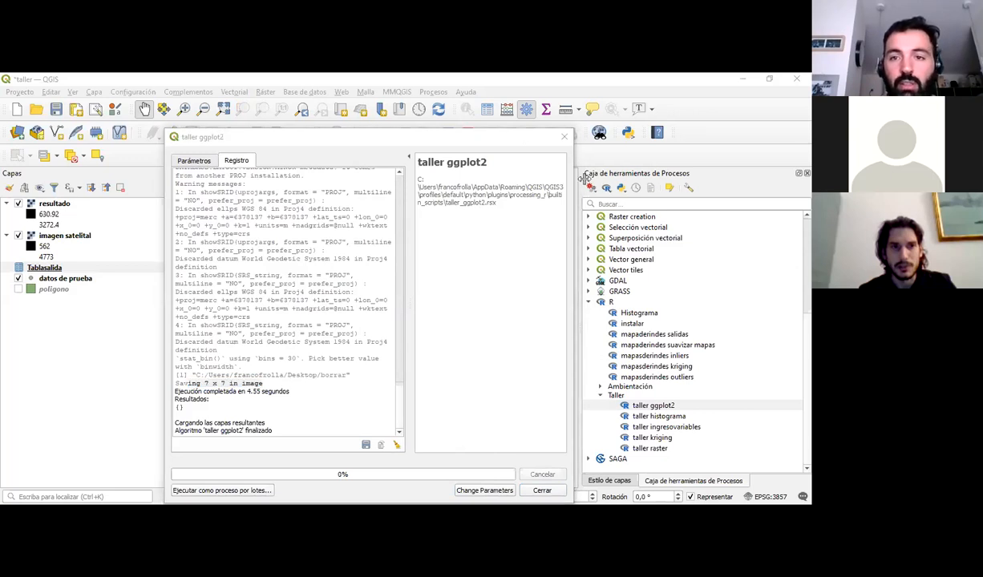
pyautogui.click(564, 137)
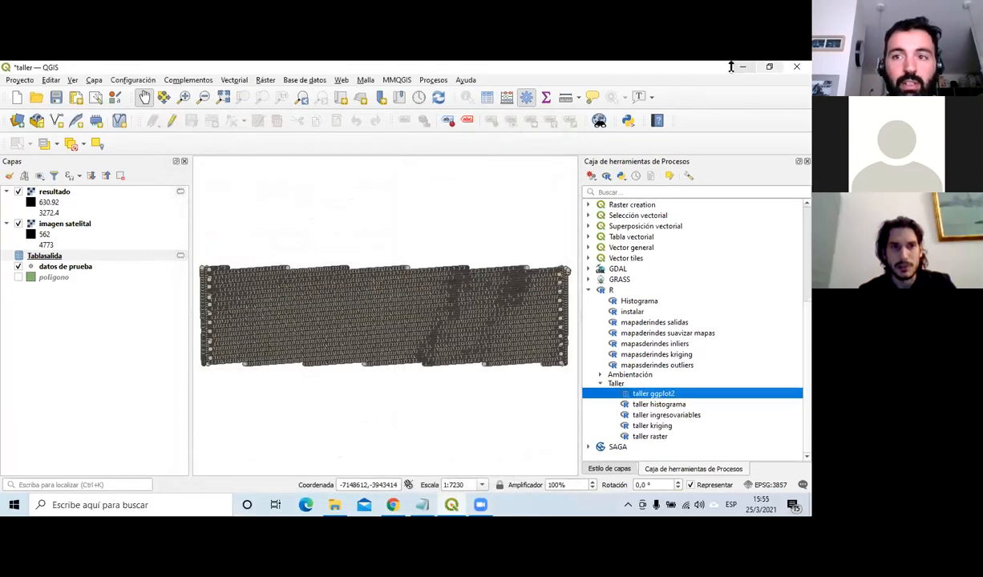
# Go to the desktop and open the probandoRyqgis PDF from the borrar folder.
pyautogui.click(734, 67)
pyautogui.click(737, 67)
pyautogui.press('super+d')
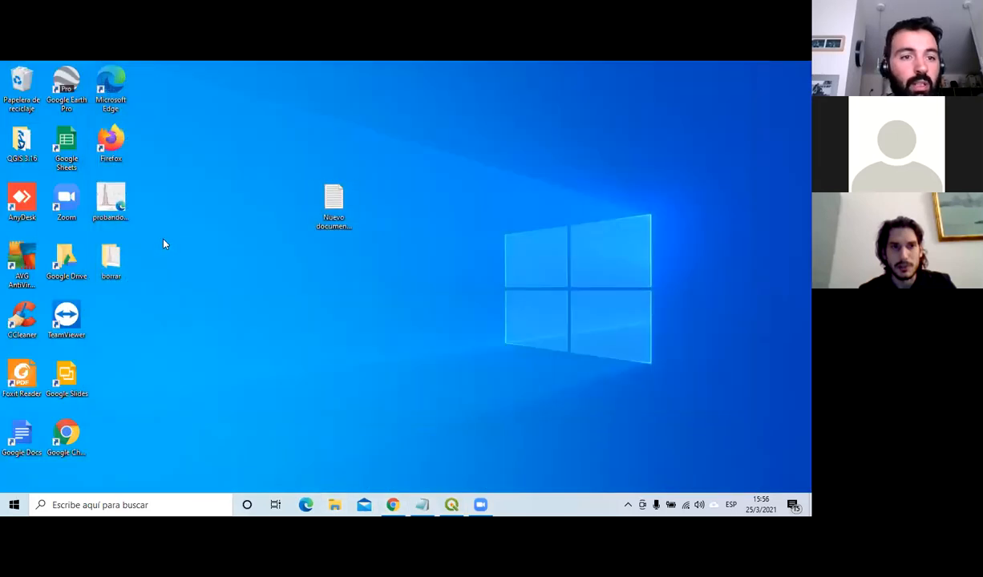
pyautogui.doubleClick(108, 255)
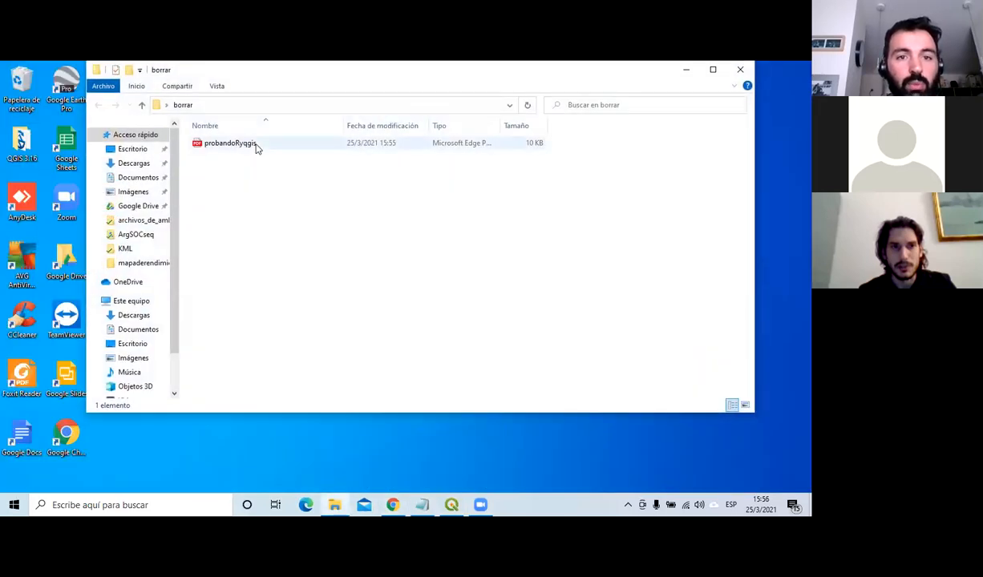
pyautogui.click(255, 144)
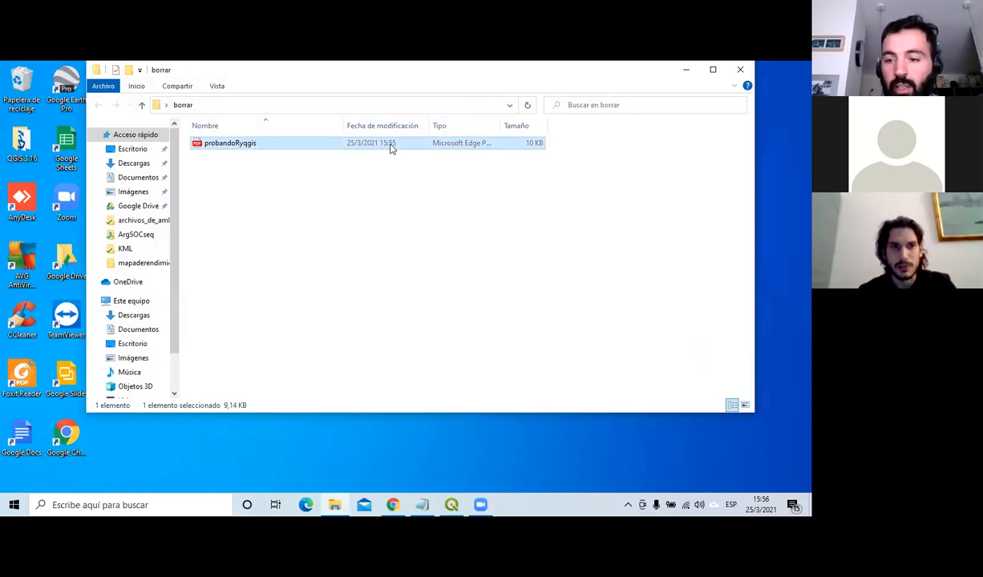
pyautogui.doubleClick(244, 145)
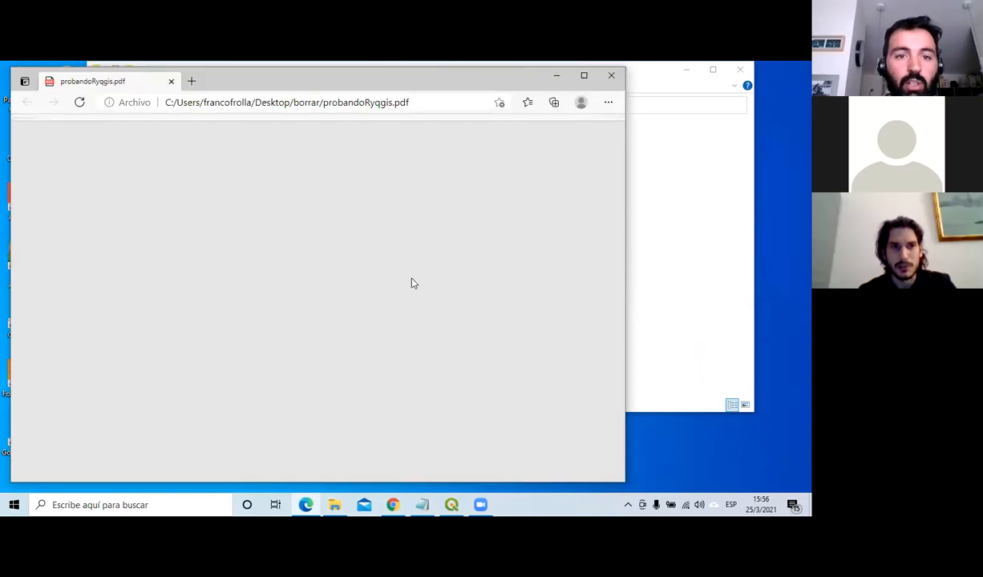
# Examine the histogram and density curve in the exported PDF.
pyautogui.scroll(-2, 280, 289)
pyautogui.scroll(2, 274, 305)
pyautogui.scroll(-2, 220, 325)
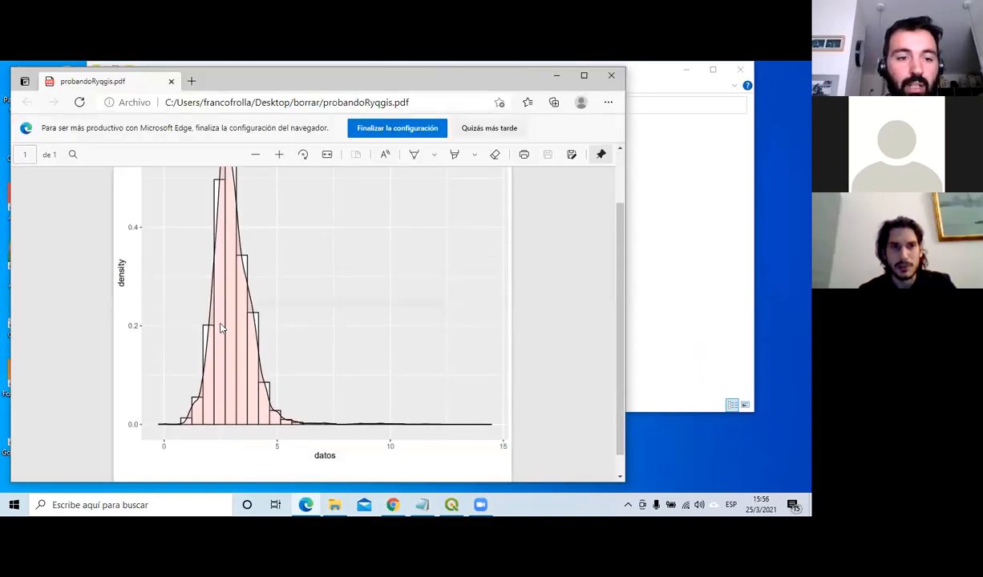
pyautogui.scroll(2, 315, 412)
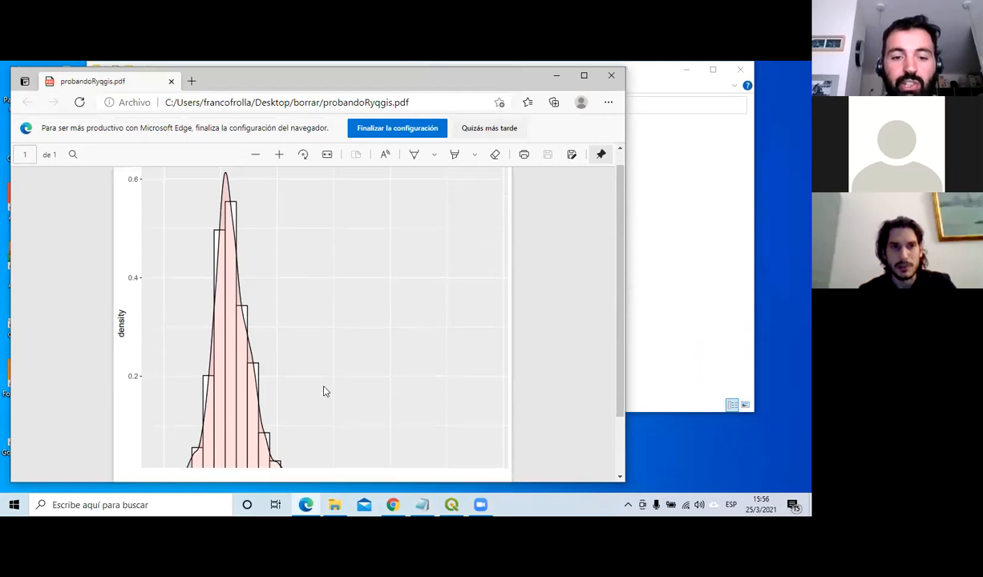
pyautogui.scroll(-1, 322, 390)
pyautogui.scroll(1, 360, 329)
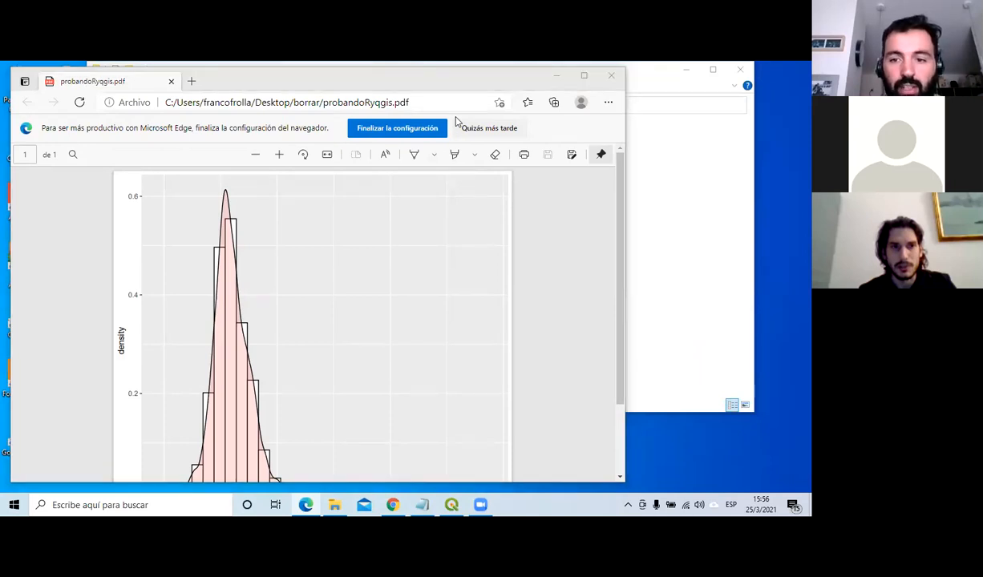
# Switch back to QGIS and open the attribute table of the Tablasalida layer.
pyautogui.click(570, 440)
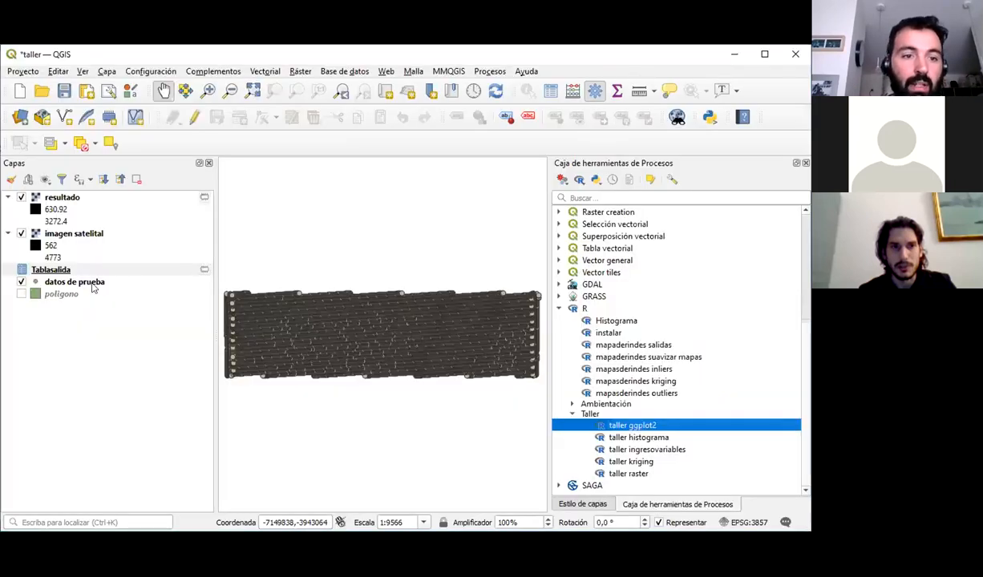
pyautogui.doubleClick(85, 55)
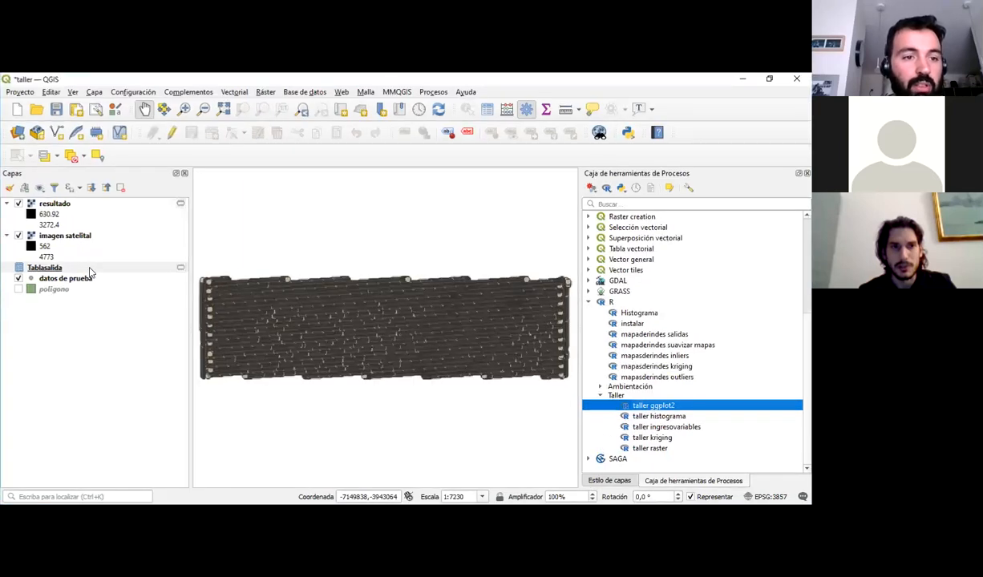
pyautogui.click(88, 269)
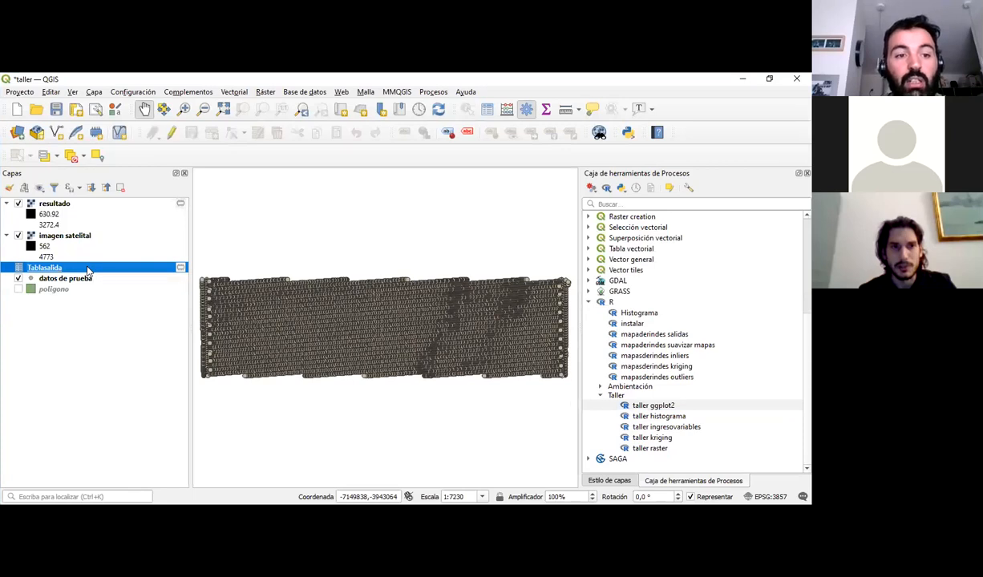
pyautogui.rightClick(88, 270)
pyautogui.click(125, 375)
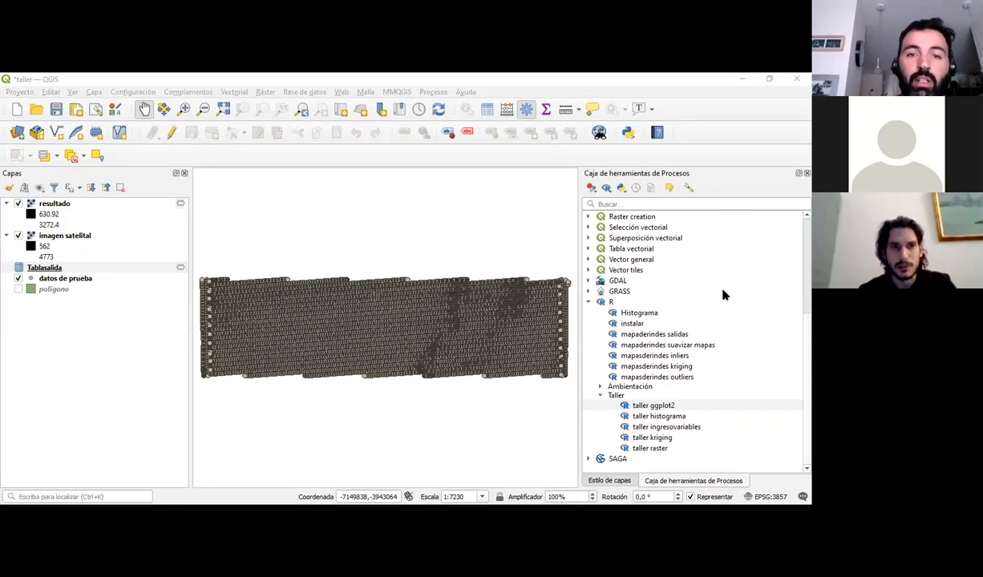
# Show the export options available for the Tablasalida layer and leave them without exporting.
pyautogui.click(45, 267)
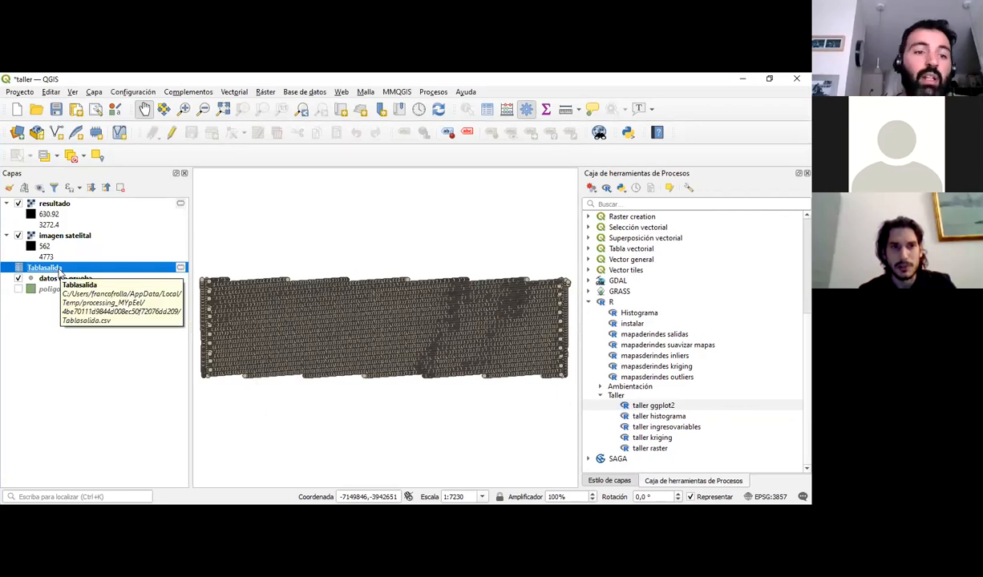
pyautogui.rightClick(59, 273)
pyautogui.moveTo(161, 444)
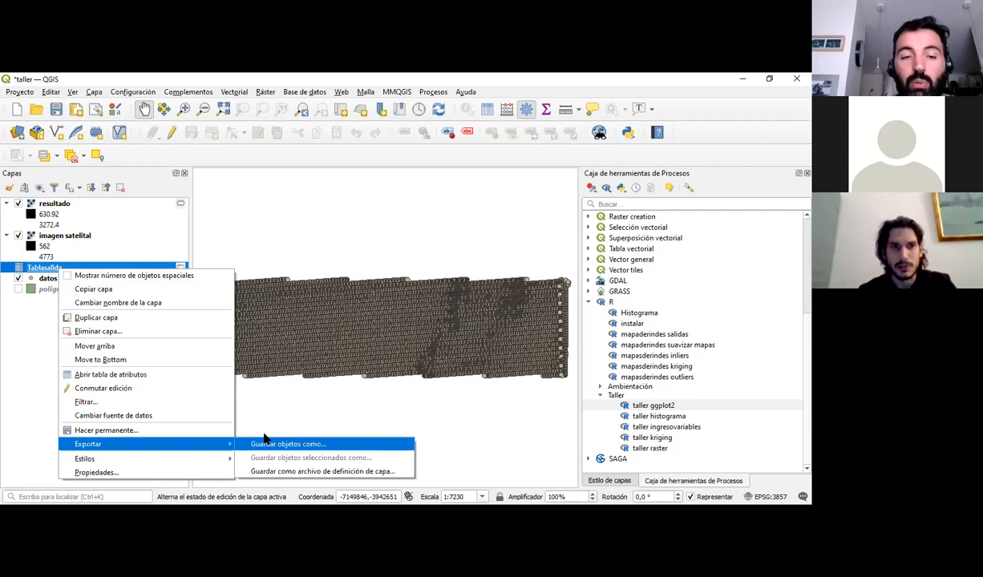
pyautogui.click(24, 274)
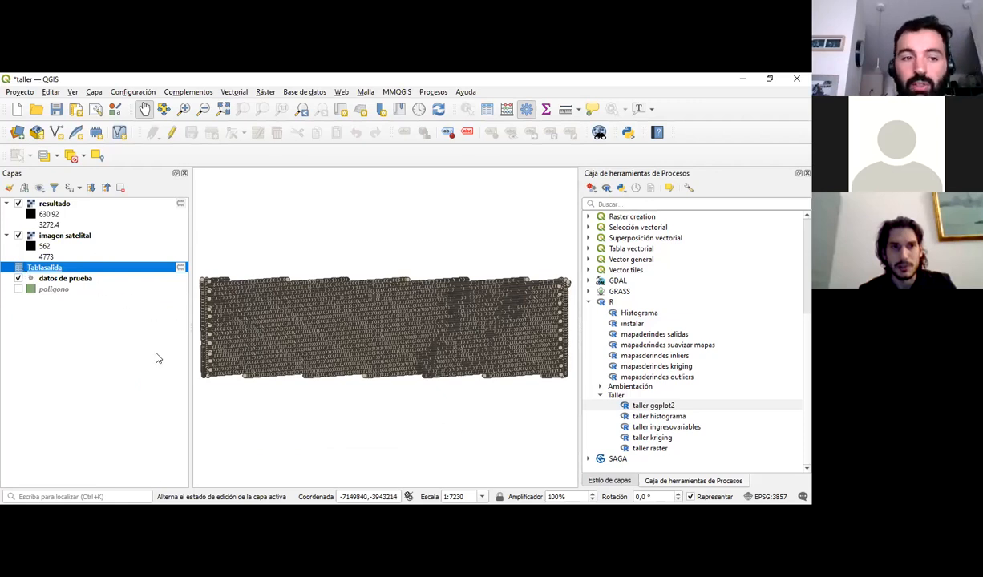
# Make the poligono layer visible on the map.
pyautogui.click(19, 288)
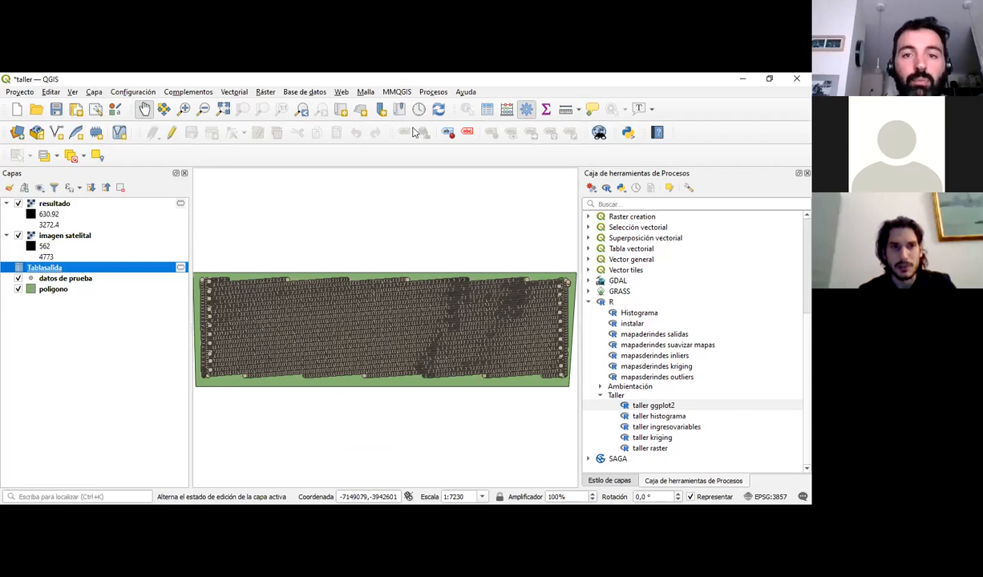
# Switch to the R & QGIS presentation in the browser and show the slide "Ejemplo 4. kriging".
pyautogui.hotkey('alt', 'Tab')
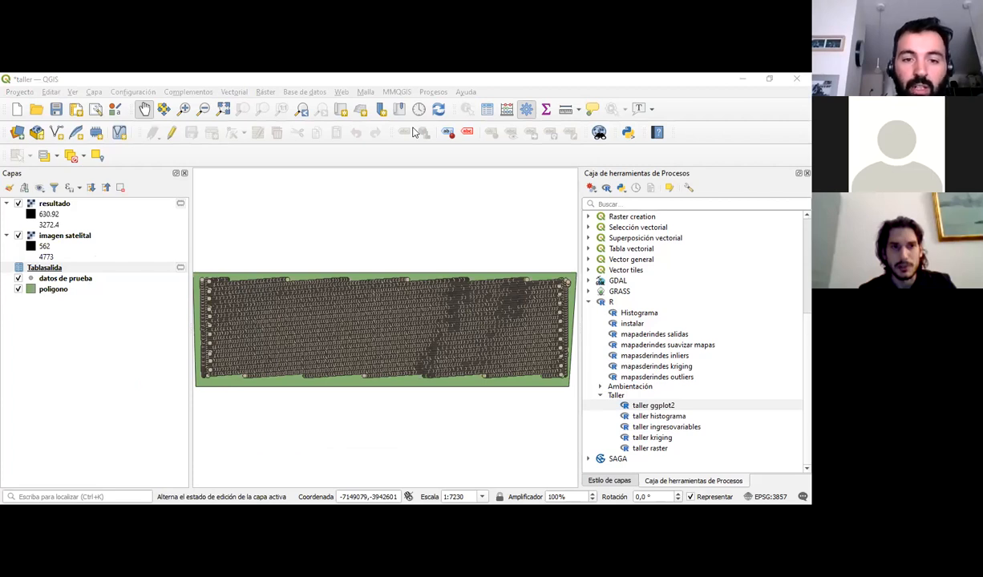
pyautogui.click(96, 77)
pyautogui.click(56, 427)
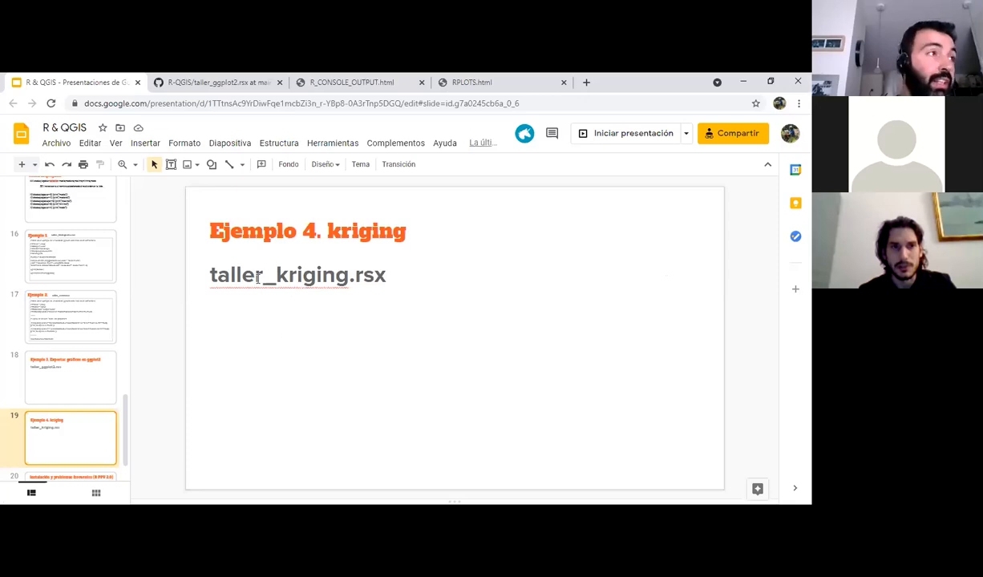
# Return to the R-QGIS repository on GitHub and open the taller_kriging.rsx script.
pyautogui.click(170, 82)
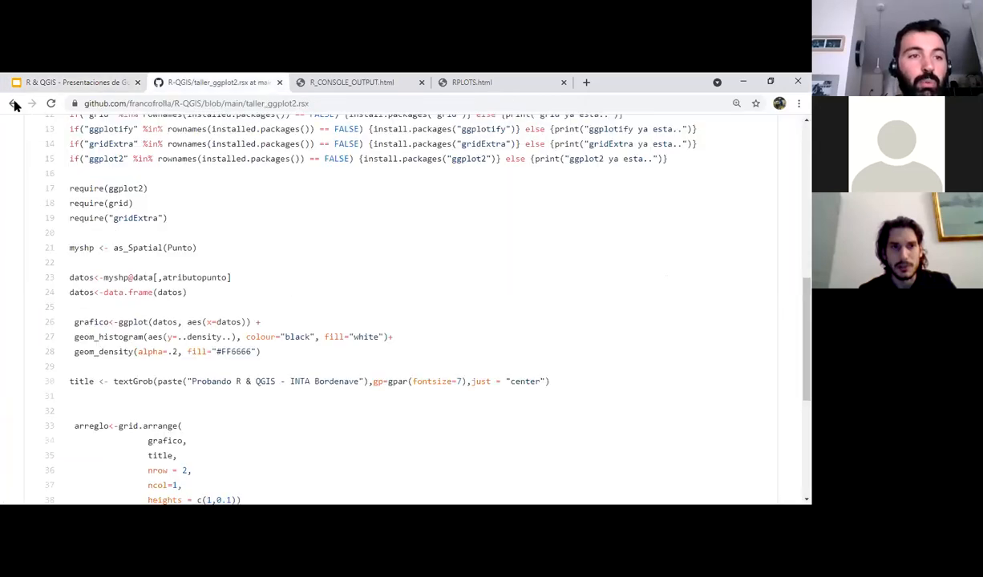
pyautogui.hotkey('alt', 'Left')
pyautogui.click(89, 345)
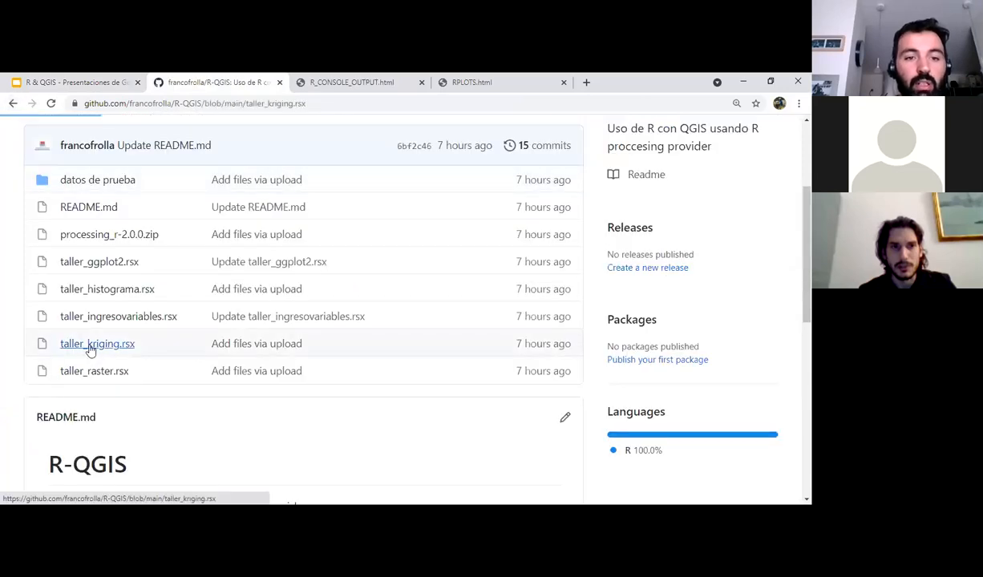
# Highlight the script's header declarations, singling out the Taller group on line 2 and Shape=vector point on line 3.
pyautogui.scroll(-3, 221, 302)
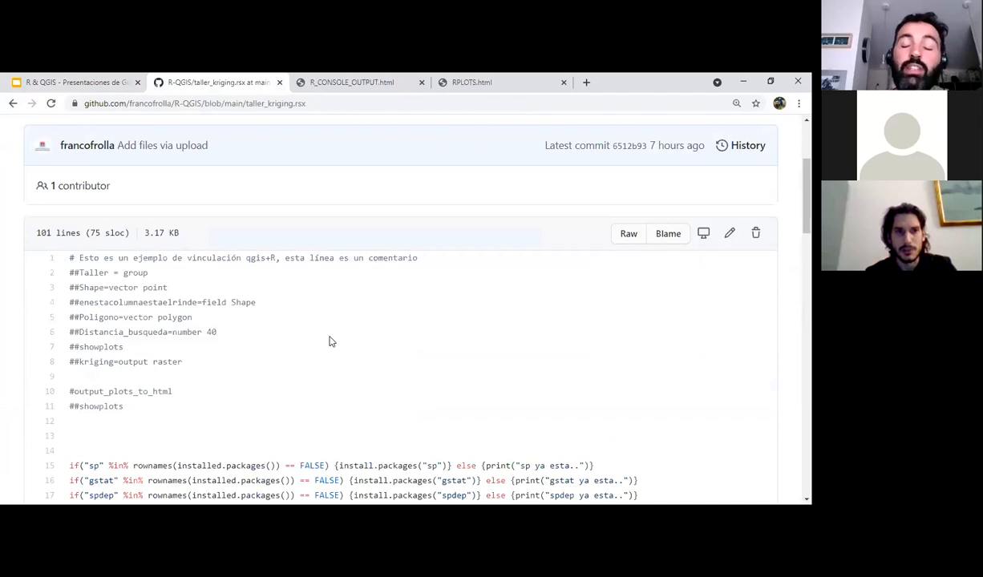
pyautogui.scroll(-1, 332, 340)
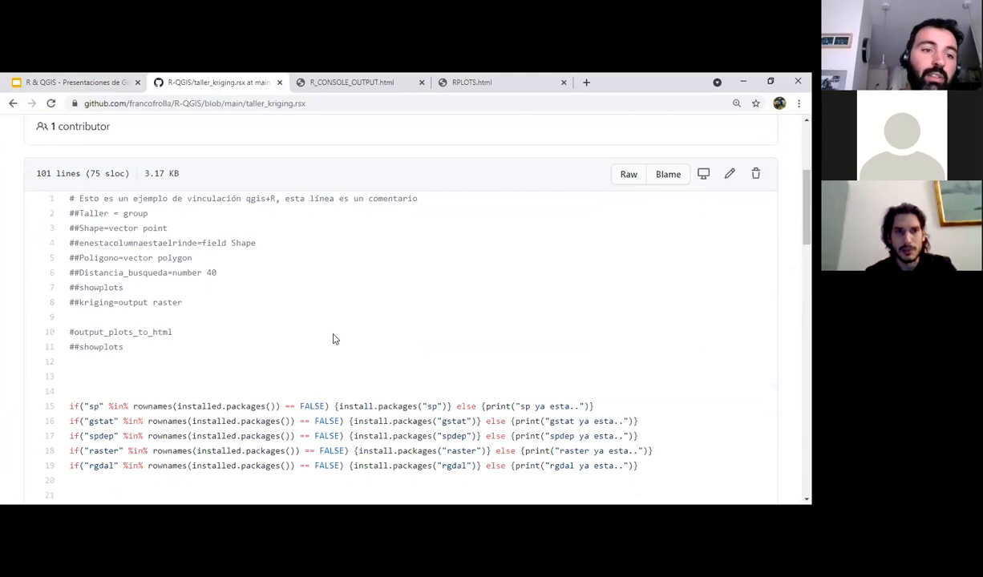
pyautogui.scroll(1, 334, 338)
pyautogui.moveTo(200, 406); pyautogui.dragTo(76, 274)
pyautogui.click(76, 274)
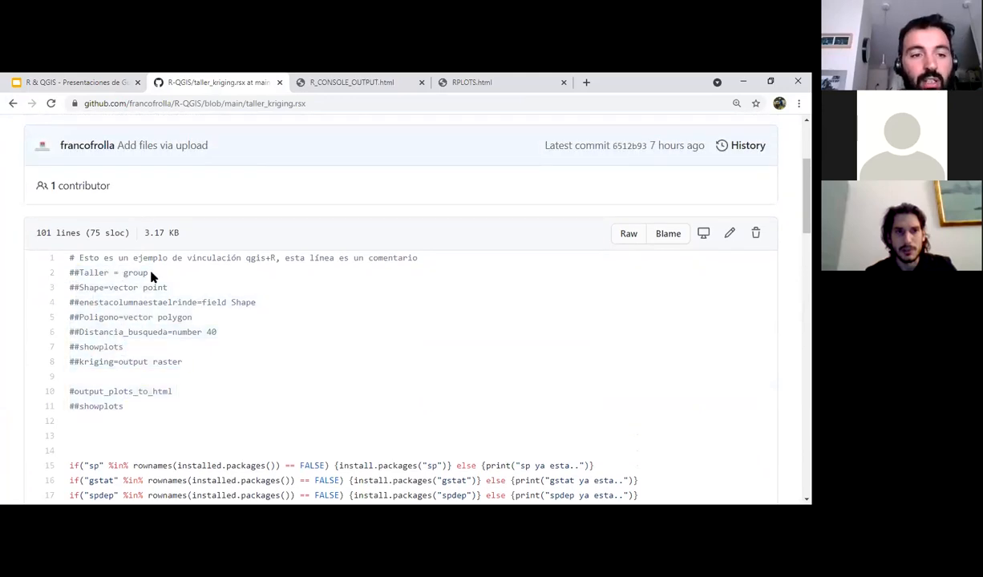
pyautogui.tripleClick(71, 273)
pyautogui.moveTo(166, 287); pyautogui.dragTo(44, 294)
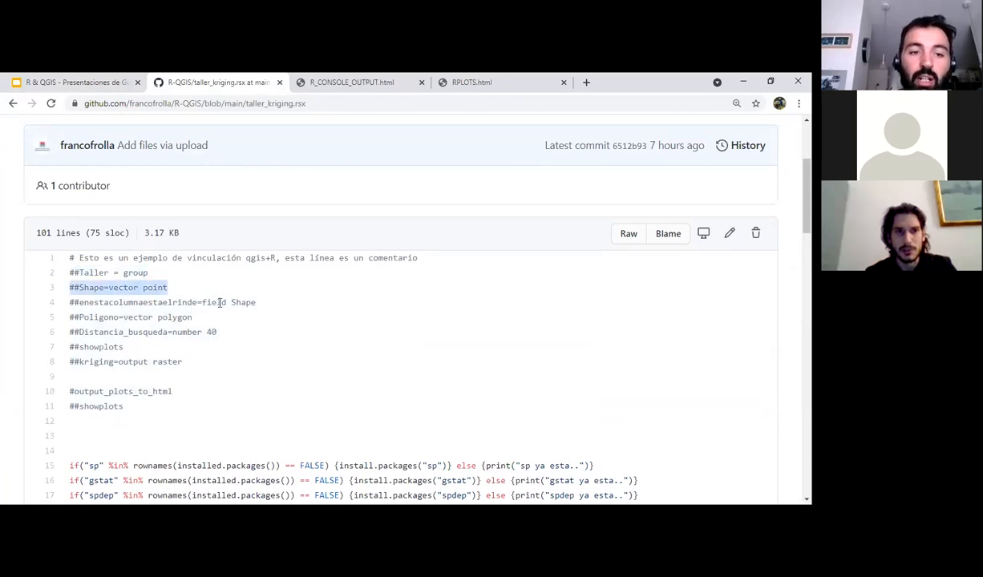
# Highlight the script's declarations on lines 4 to 7, covering the yield column field, Poligono, Distancia_busqueda=number 40 and showplots.
pyautogui.moveTo(258, 294); pyautogui.dragTo(66, 298)
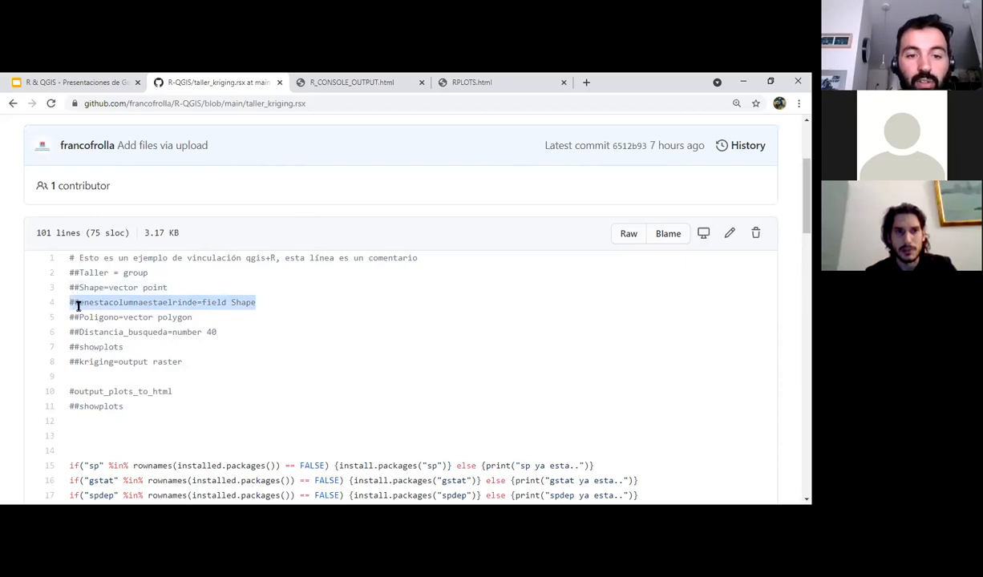
pyautogui.click(130, 314)
pyautogui.moveTo(192, 320); pyautogui.dragTo(67, 314)
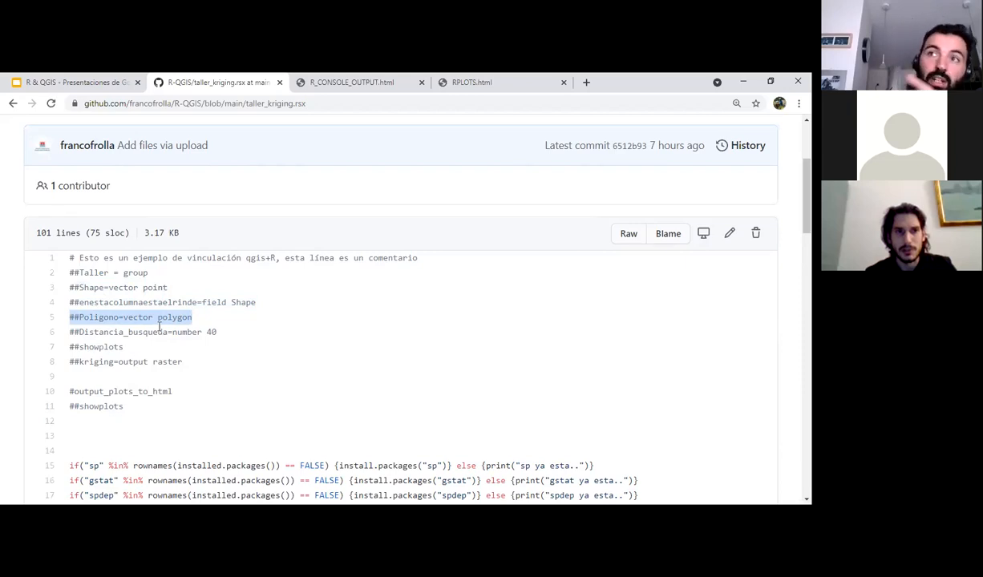
pyautogui.click(143, 291)
pyautogui.tripleClick(159, 318)
pyautogui.click(176, 350)
pyautogui.moveTo(218, 333); pyautogui.dragTo(69, 335)
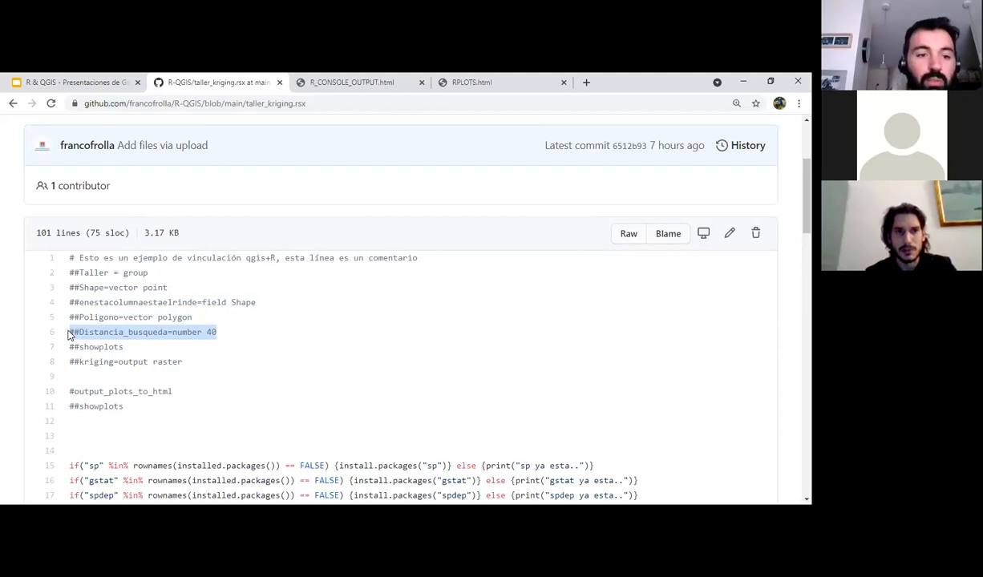
pyautogui.tripleClick(100, 347)
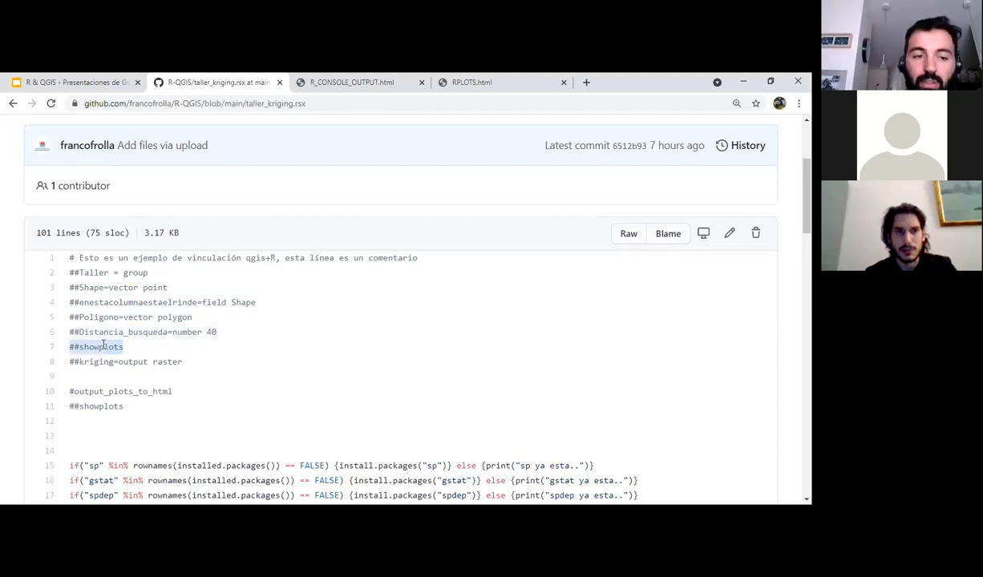
# Go through the rest of the script and highlight raster and kriging in the final assignment on line 101.
pyautogui.scroll(-1, 134, 357)
pyautogui.doubleClick(90, 302)
pyautogui.scroll(-15, 90, 302)
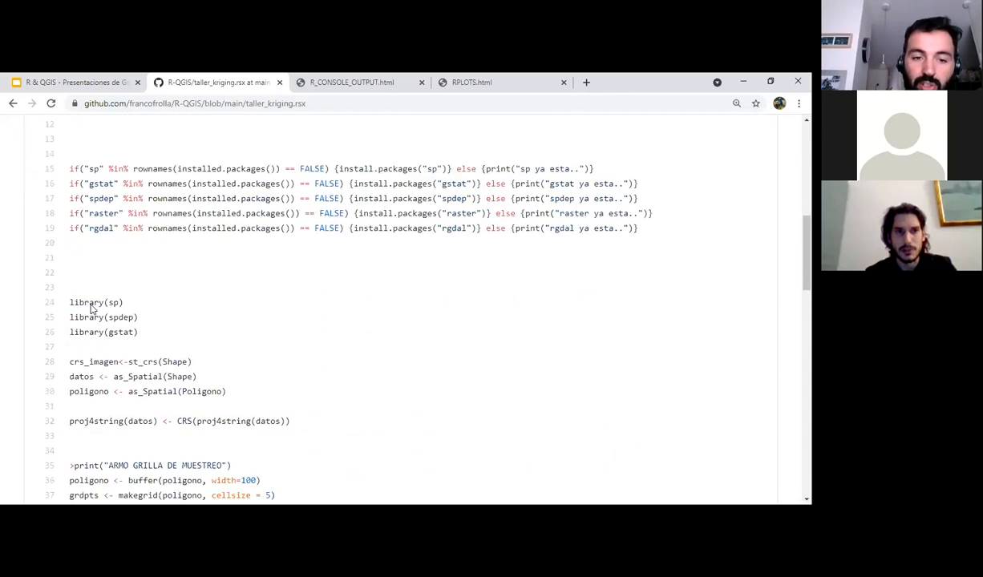
pyautogui.scroll(-5, 134, 382)
pyautogui.doubleClick(132, 381)
pyautogui.doubleClick(84, 381)
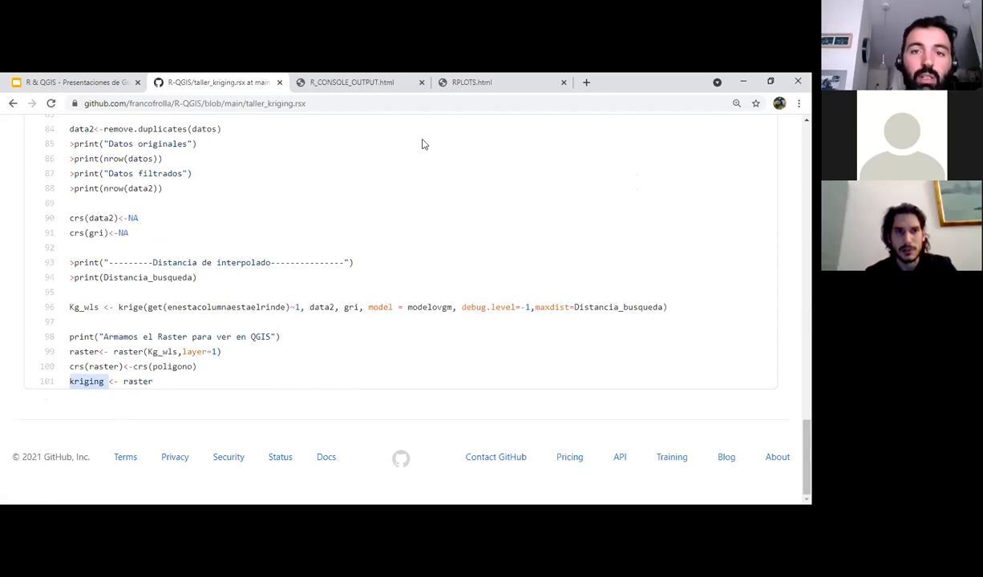
# Switch to QGIS and remove the Tablasalida layer from the project.
pyautogui.hotkey('alt', 'Tab')
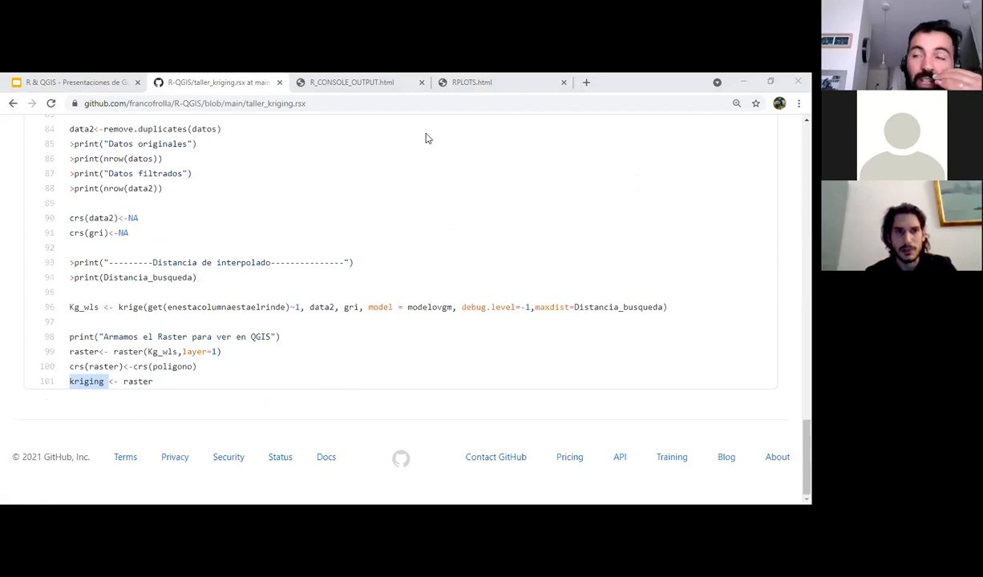
pyautogui.hotkey('alt', 'Tab')
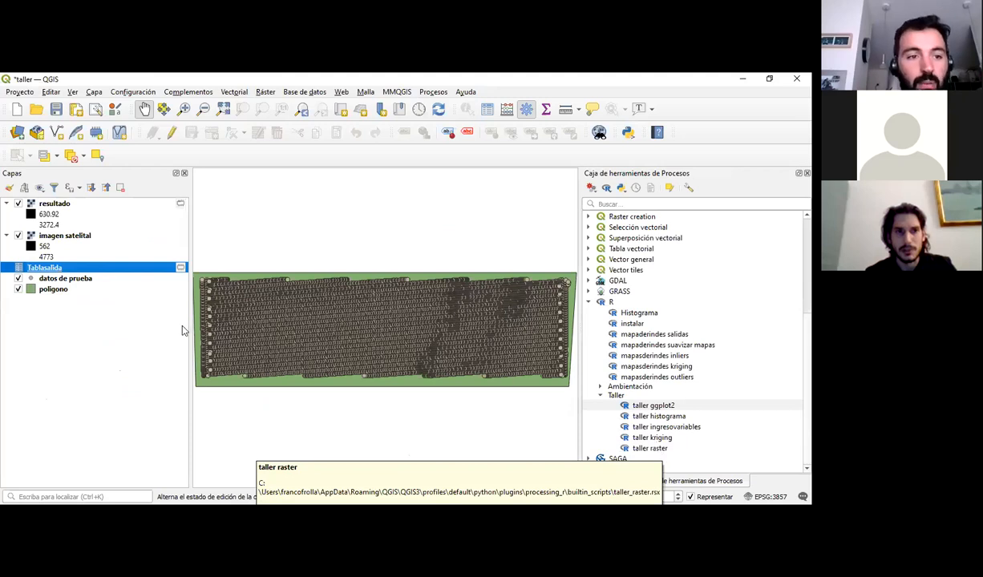
pyautogui.keyDown('shift'); pyautogui.click(60, 206); pyautogui.keyUp('shift')
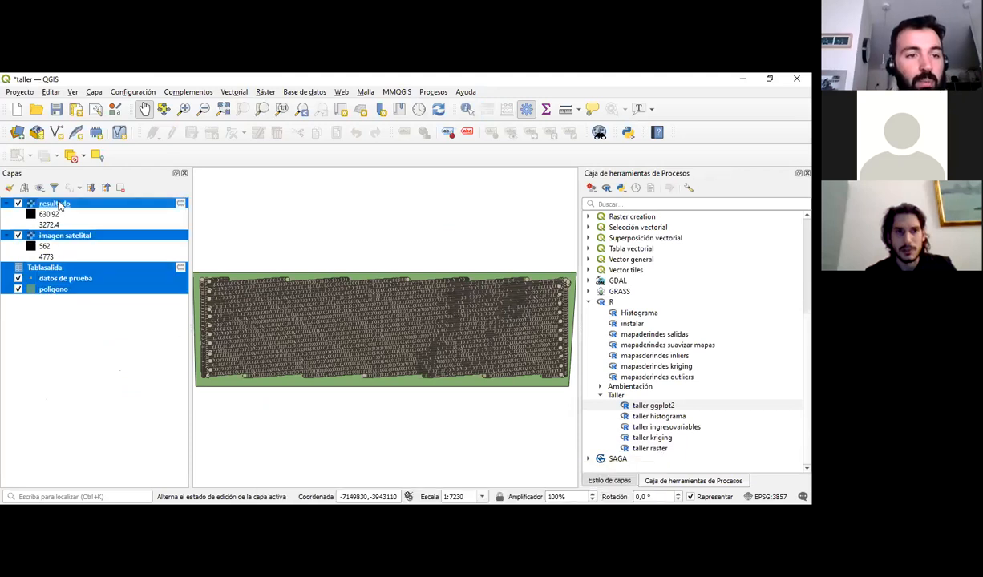
pyautogui.click(66, 256)
pyautogui.click(66, 269)
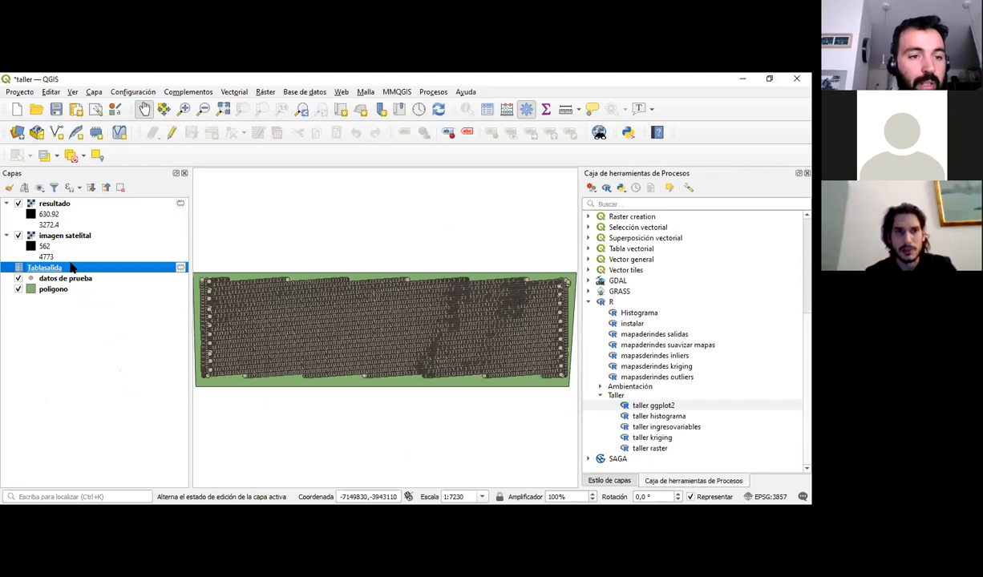
pyautogui.rightClick(69, 265)
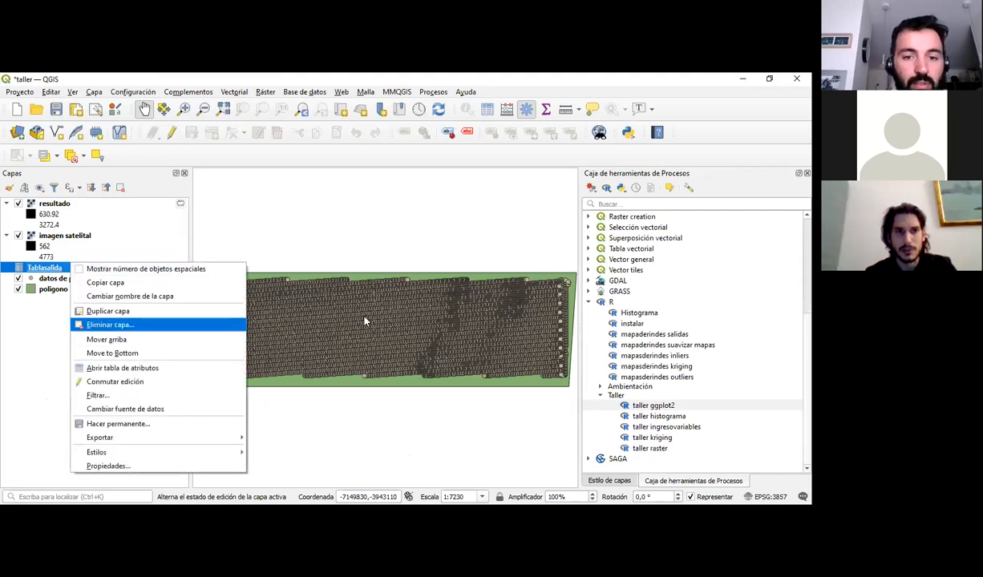
pyautogui.click(96, 325)
pyautogui.click(355, 299)
# Remove the resultado and imagen satelital raster layers from the project.
pyautogui.click(96, 206)
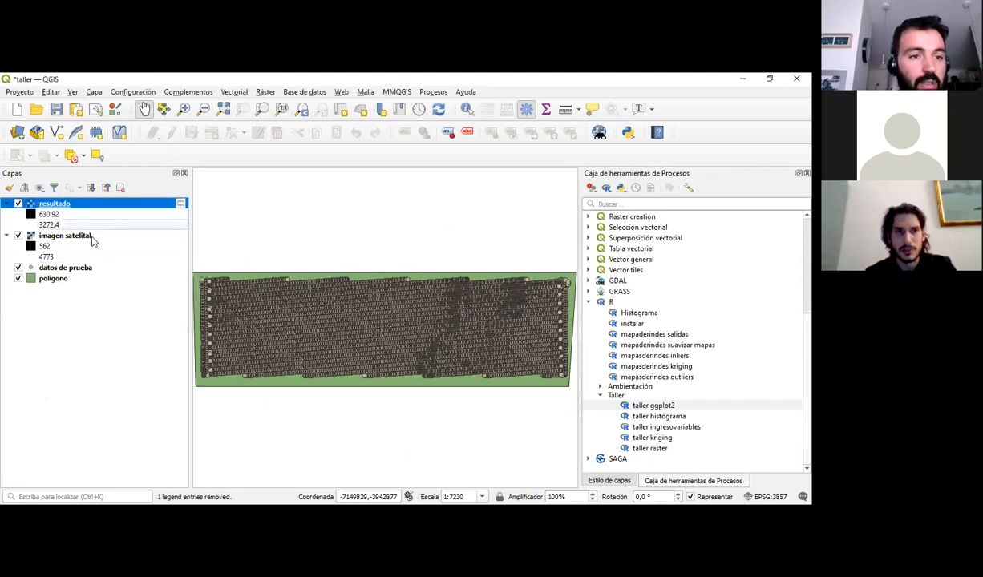
pyautogui.keyDown('ctrl'); pyautogui.click(91, 235); pyautogui.keyUp('ctrl')
pyautogui.rightClick(90, 235)
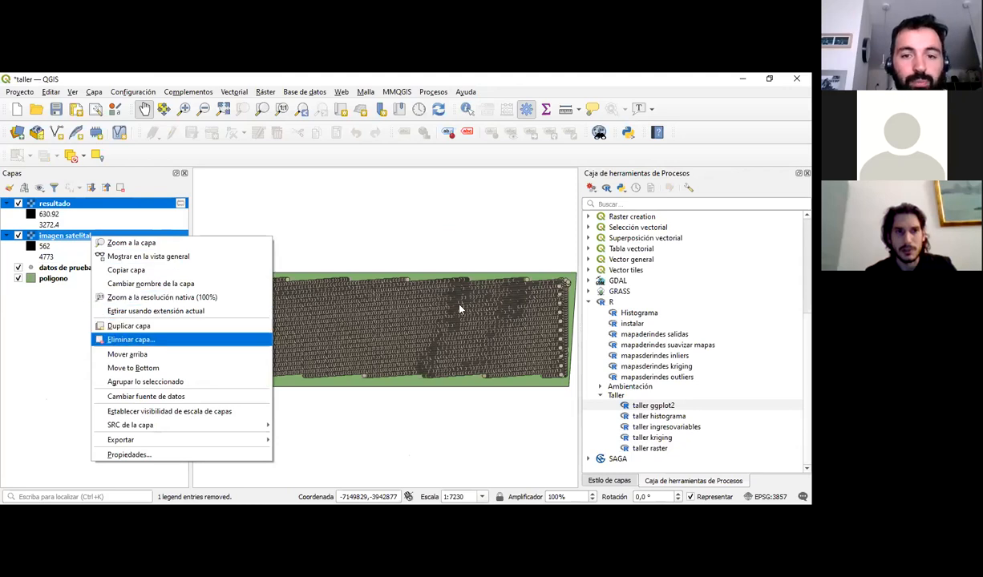
pyautogui.click(117, 339)
pyautogui.click(373, 303)
# Open the taller kriging tool with datos de prueba as Shape and set the yield column to WetMass.
pyautogui.doubleClick(654, 439)
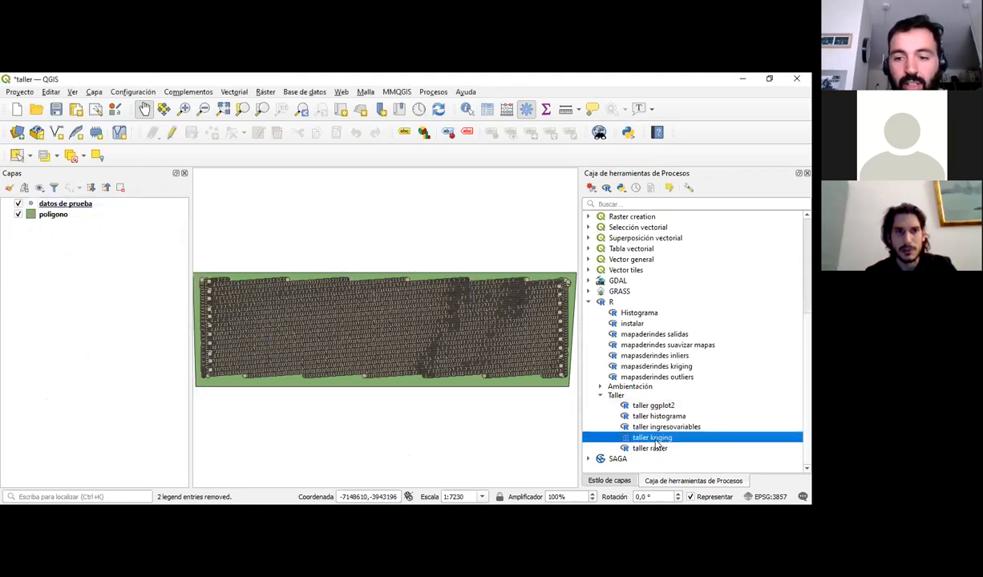
pyautogui.click(219, 207)
pyautogui.click(220, 208)
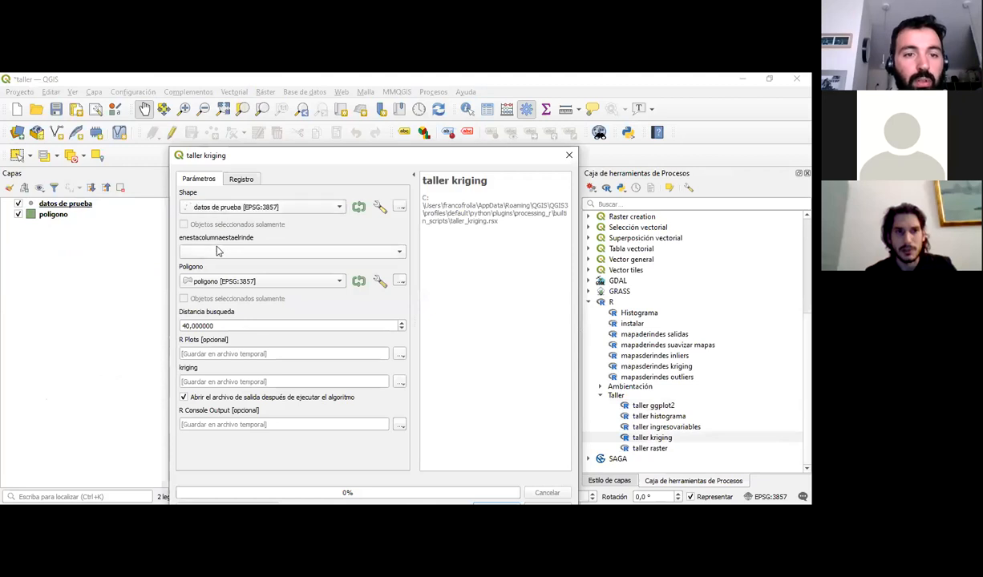
pyautogui.click(262, 253)
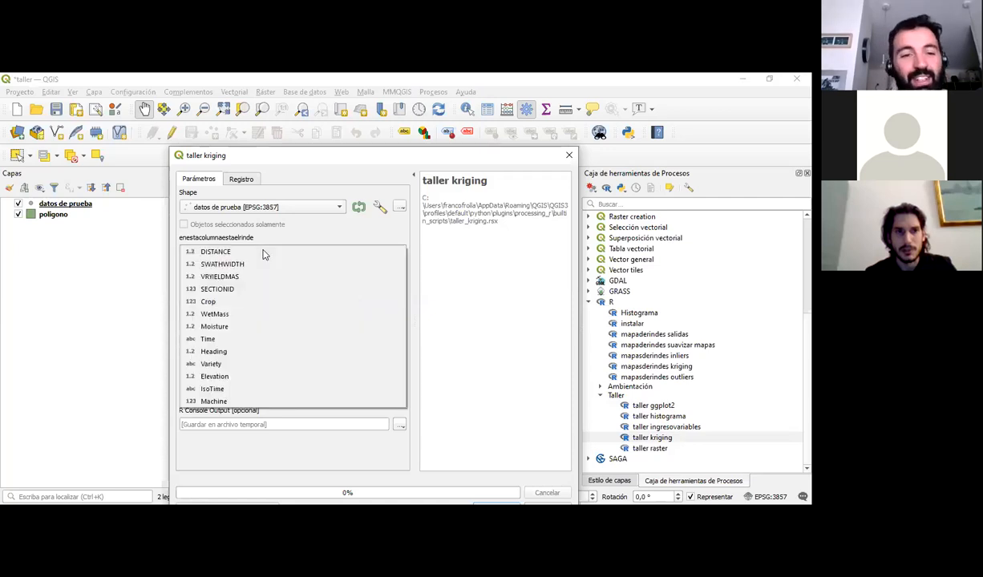
pyautogui.click(254, 313)
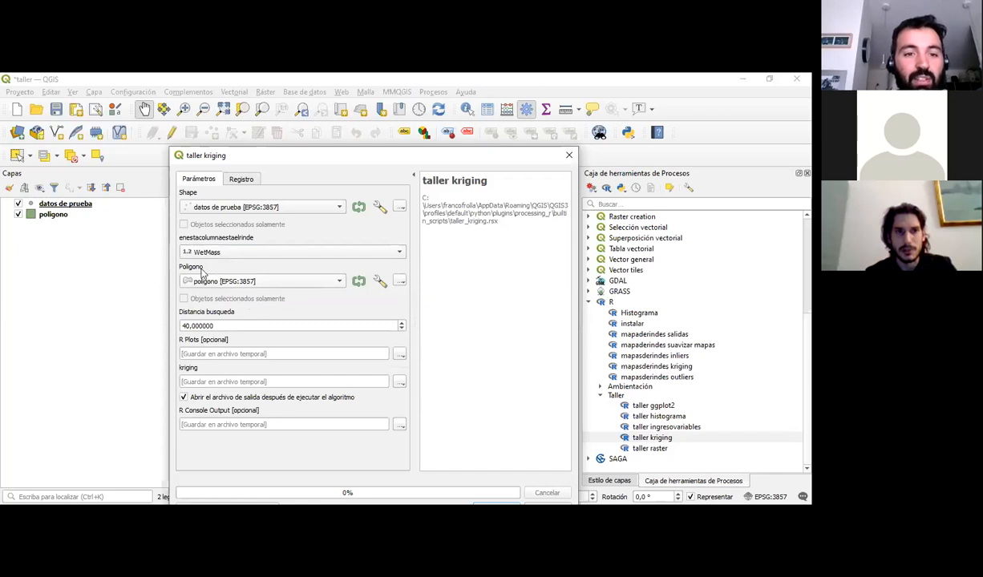
# Use poligono as the Poligono input and set Distancia busqueda to 40.
pyautogui.click(267, 286)
pyautogui.click(265, 282)
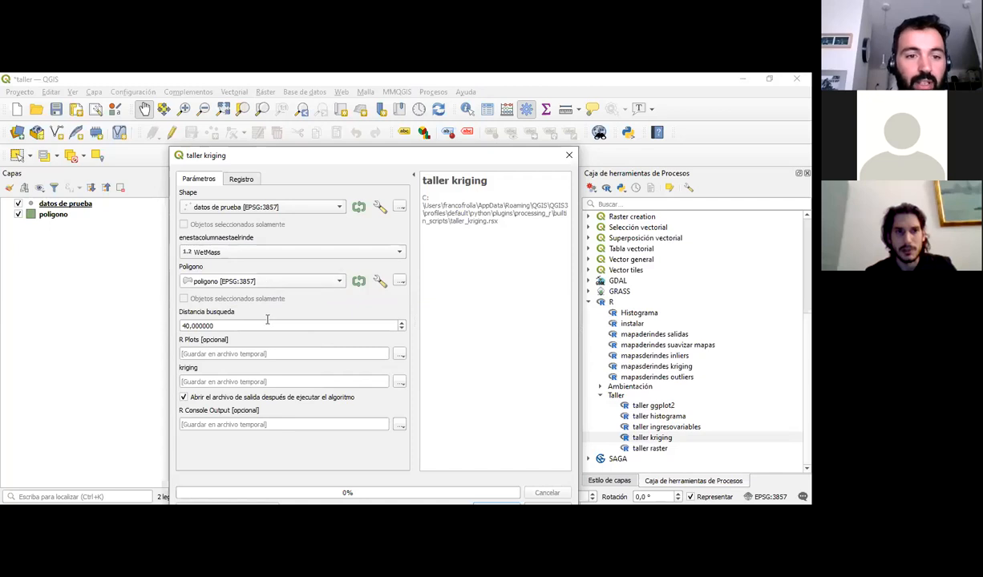
pyautogui.click(402, 323)
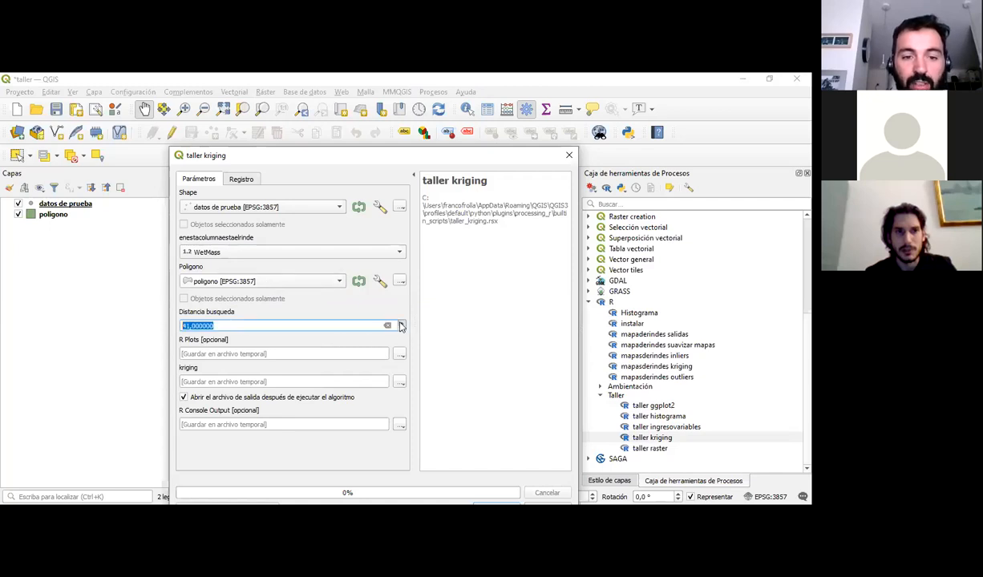
pyautogui.click(402, 322)
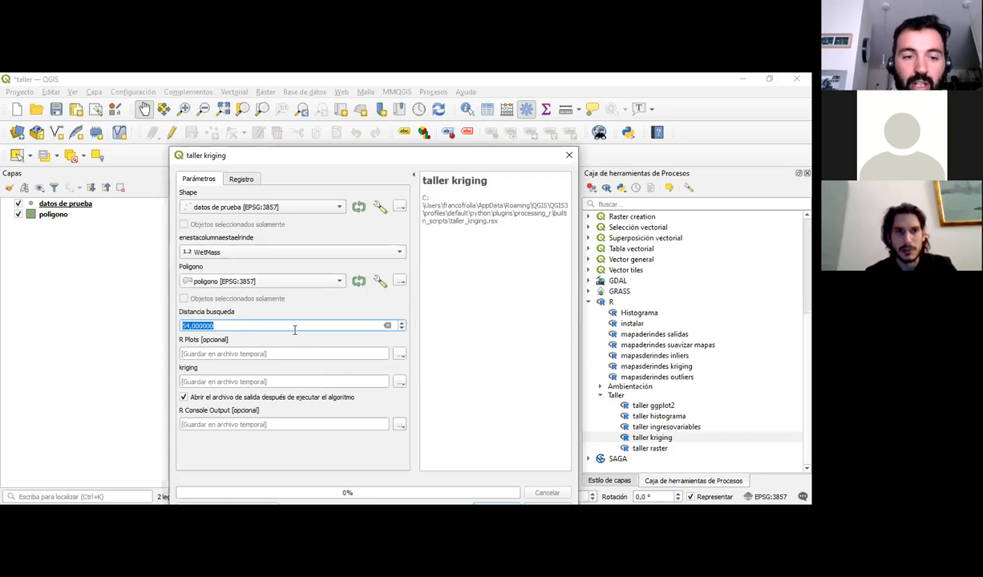
pyautogui.write('40')
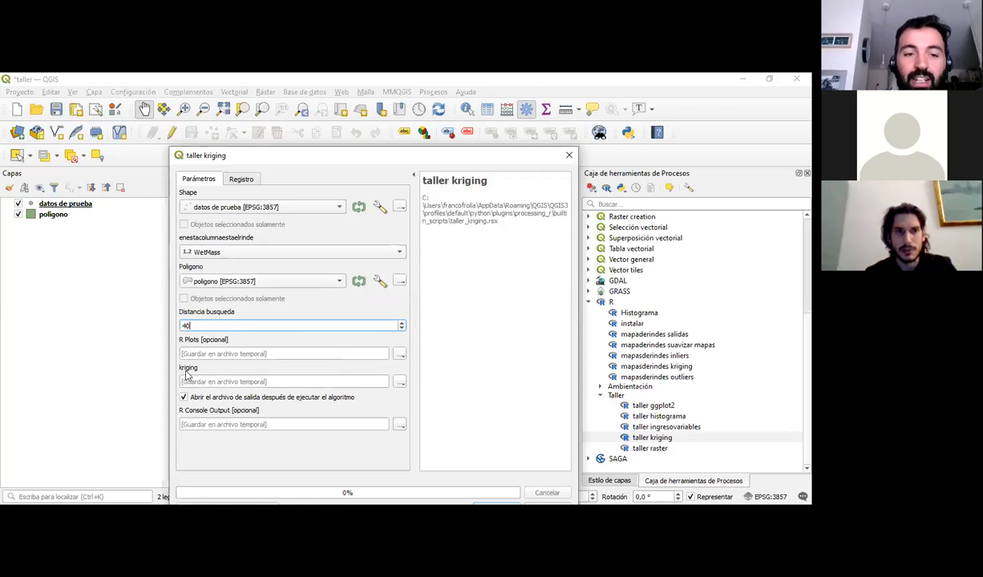
# Check the save options for the kriging output, run the tool with a temporary output file and close its dialog.
pyautogui.click(403, 385)
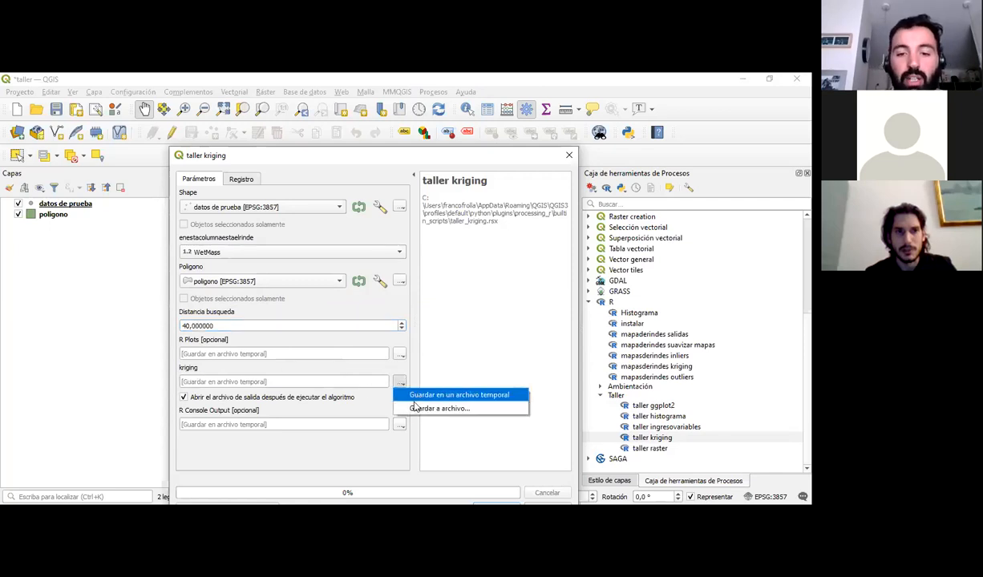
pyautogui.click(391, 470)
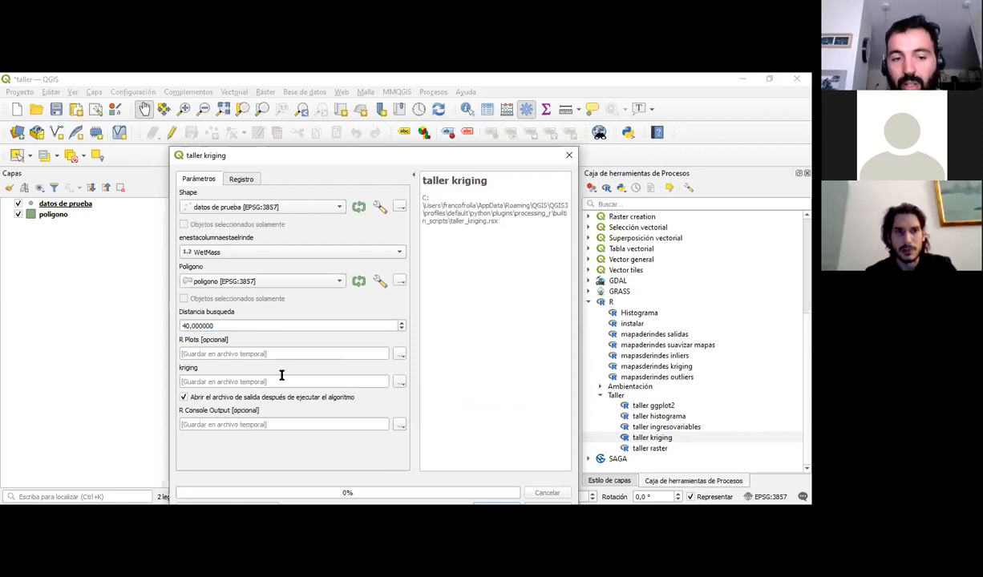
pyautogui.moveTo(320, 156); pyautogui.dragTo(313, 126)
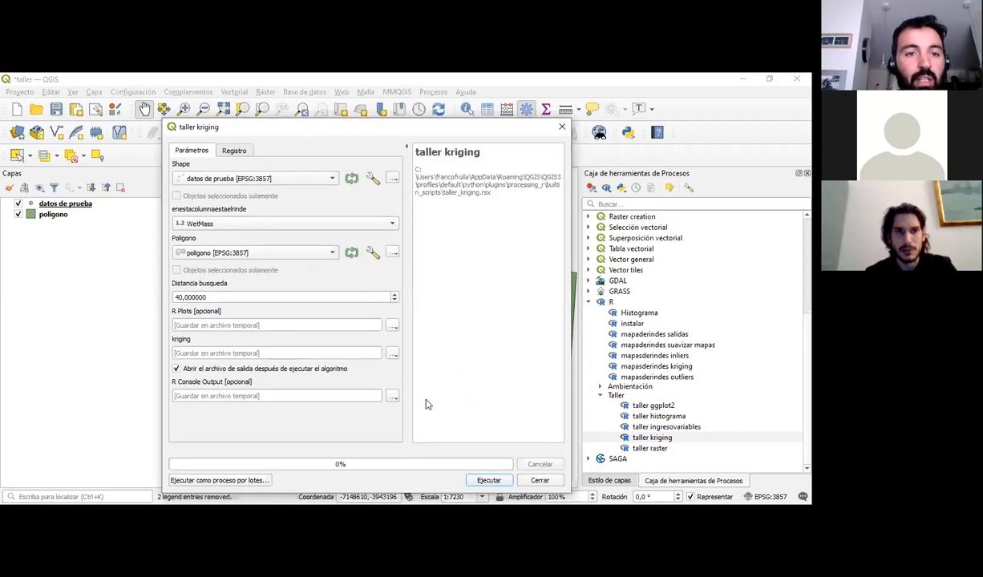
pyautogui.click(488, 480)
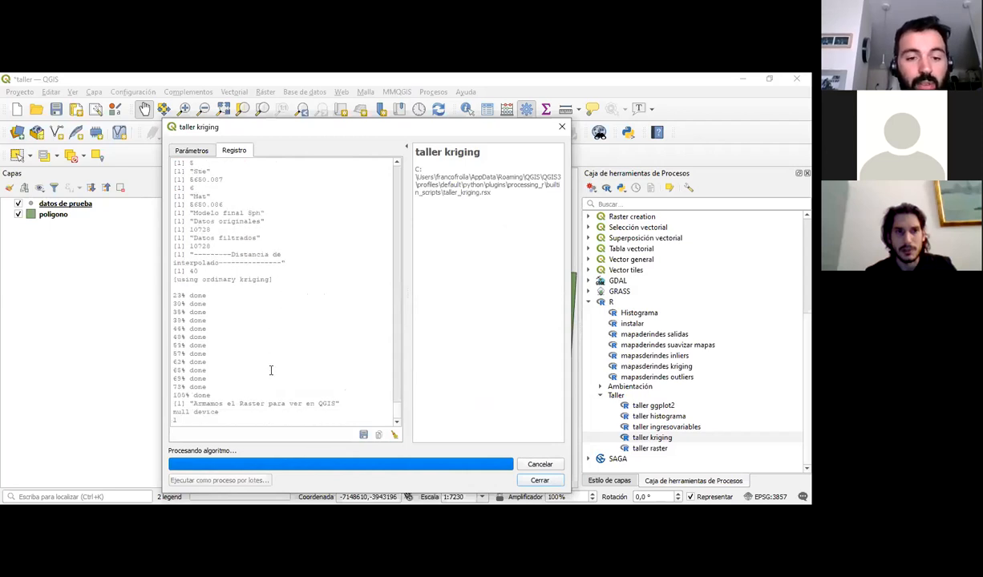
pyautogui.click(561, 481)
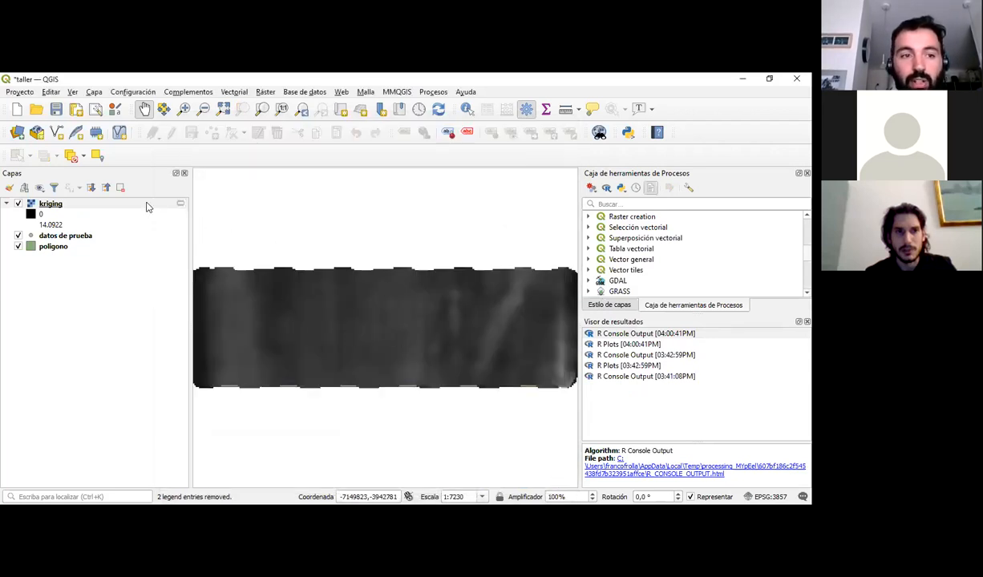
# Style the kriging layer as Pseudocolor monobanda and classify it in Continuo mode with the red-to-blue color ramp.
pyautogui.click(9, 187)
pyautogui.click(625, 211)
pyautogui.click(626, 222)
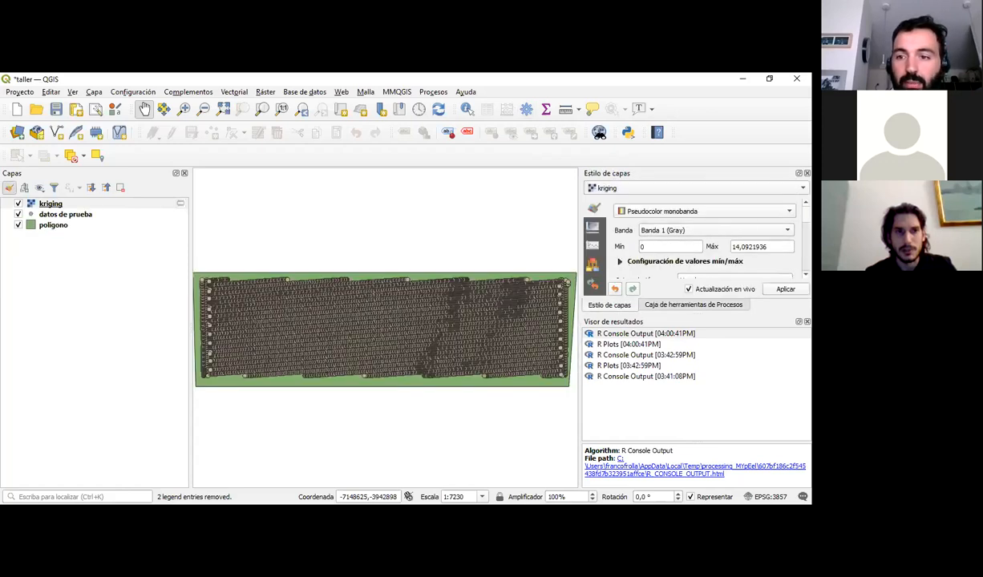
pyautogui.scroll(-8, 689, 232)
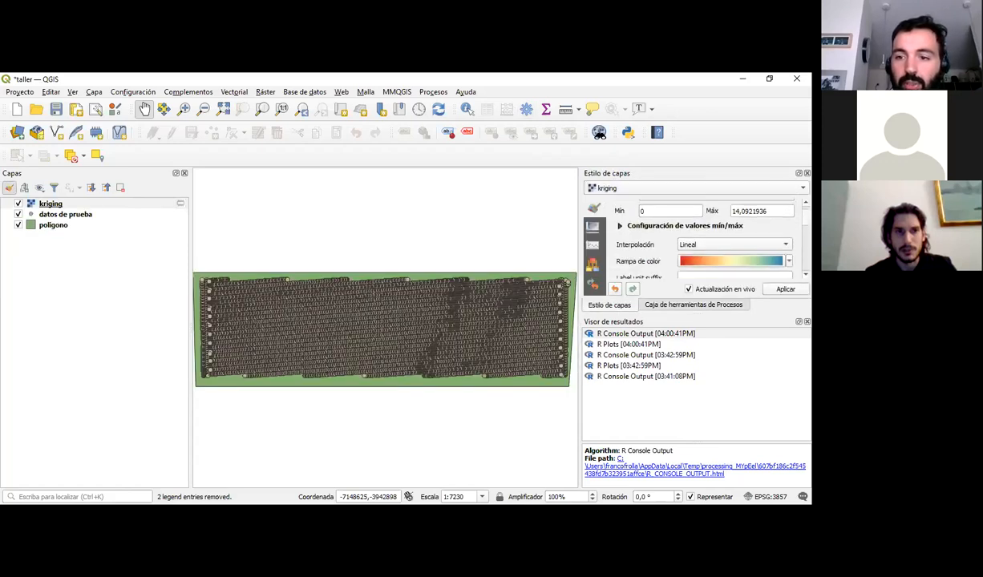
pyautogui.scroll(-3, 701, 237)
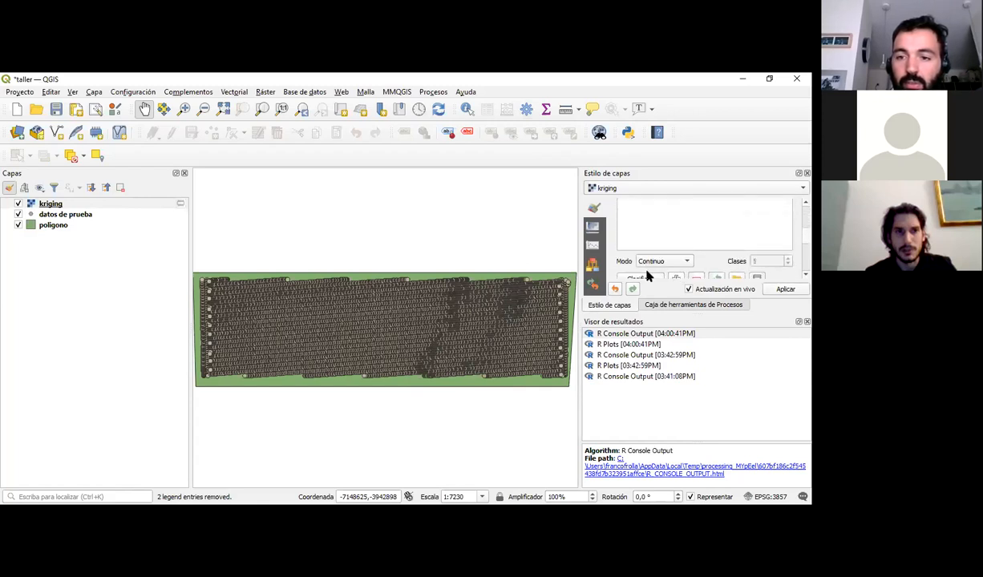
pyautogui.click(649, 279)
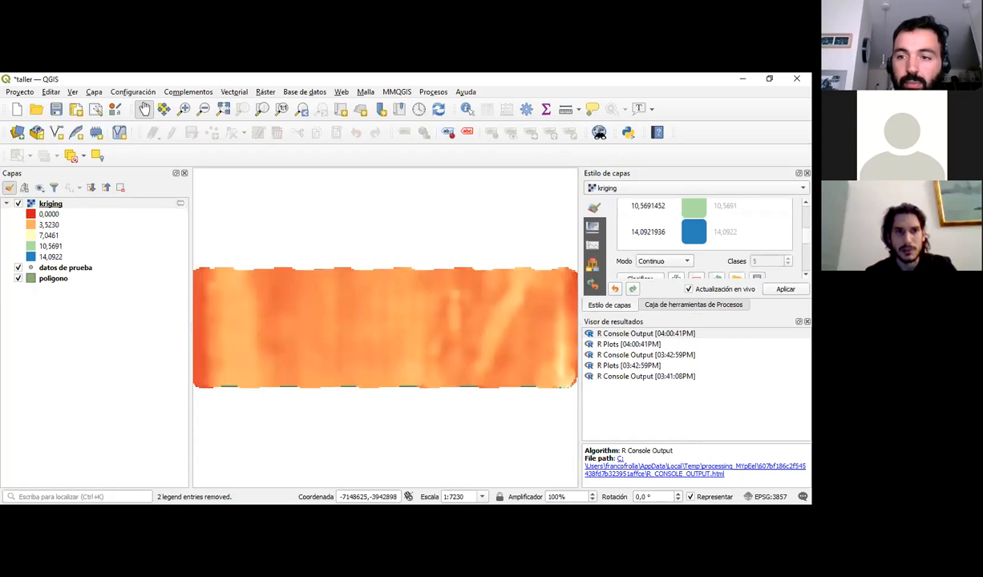
# Set the kriging layer's min/max values by cumulative count cut from 10,0 to 90,0 percent.
pyautogui.scroll(5, 662, 201)
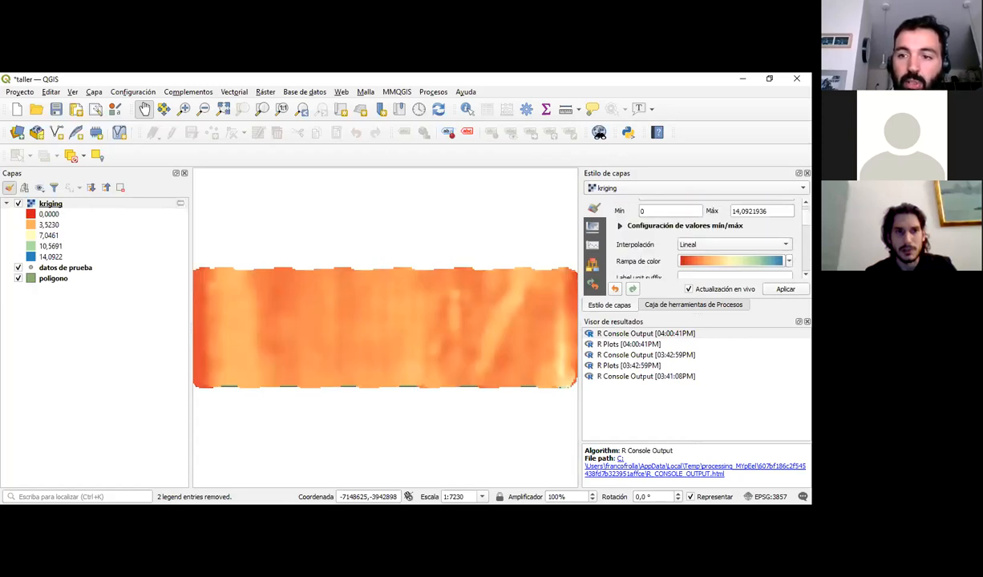
pyautogui.click(618, 225)
pyautogui.click(734, 260)
pyautogui.click(734, 260)
pyautogui.click(734, 260)
pyautogui.click(734, 260)
pyautogui.click(735, 260)
pyautogui.click(734, 260)
pyautogui.click(734, 259)
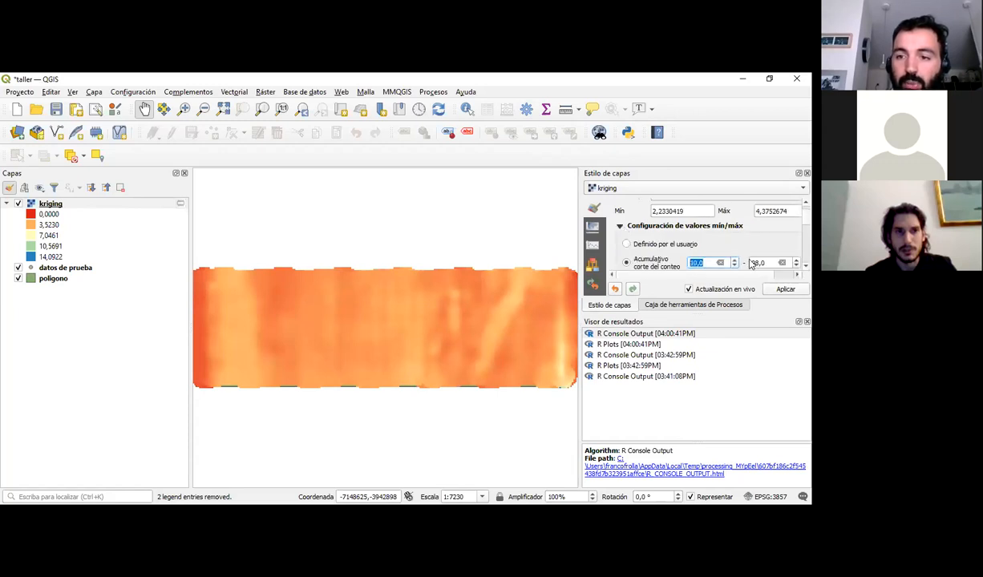
pyautogui.click(796, 266)
pyautogui.click(796, 265)
pyautogui.click(796, 265)
pyautogui.click(796, 266)
pyautogui.click(796, 265)
pyautogui.click(795, 265)
pyautogui.click(795, 265)
pyautogui.click(796, 265)
# Reclassify the kriging layer's color ramp in Continuo mode so its classes use the cumulative cut range.
pyautogui.scroll(-1, 697, 240)
pyautogui.scroll(-5, 698, 236)
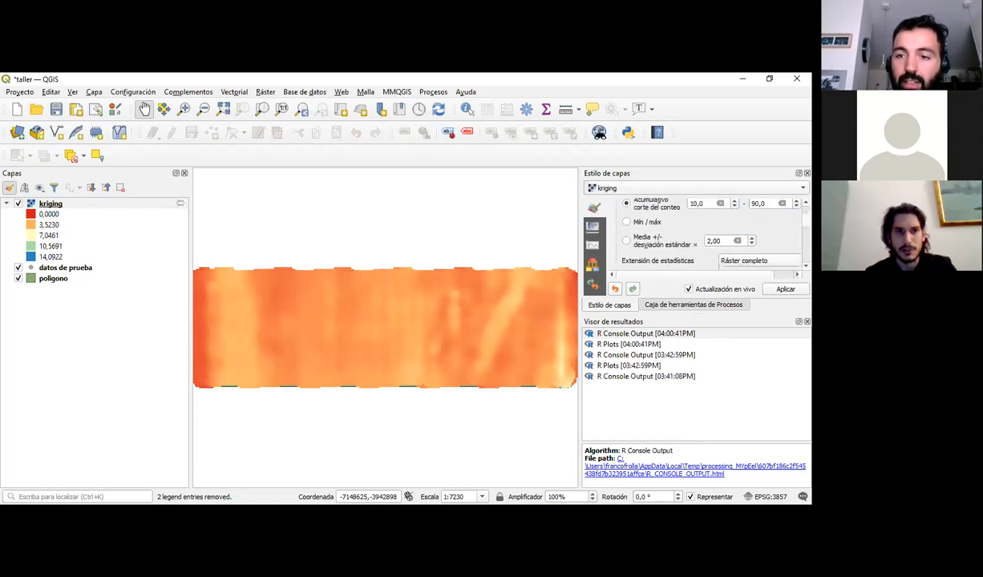
pyautogui.scroll(-8, 662, 225)
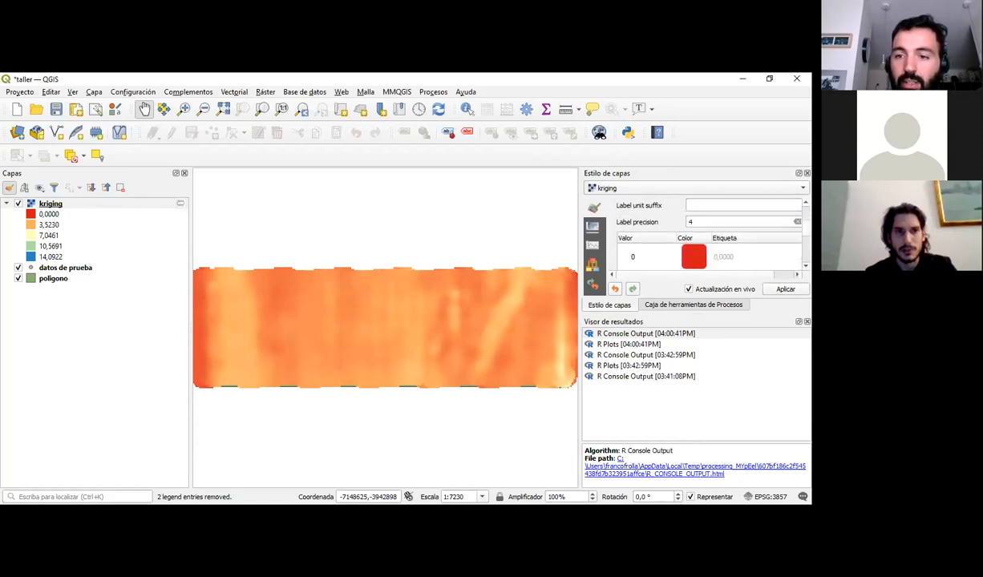
pyautogui.scroll(-3, 657, 240)
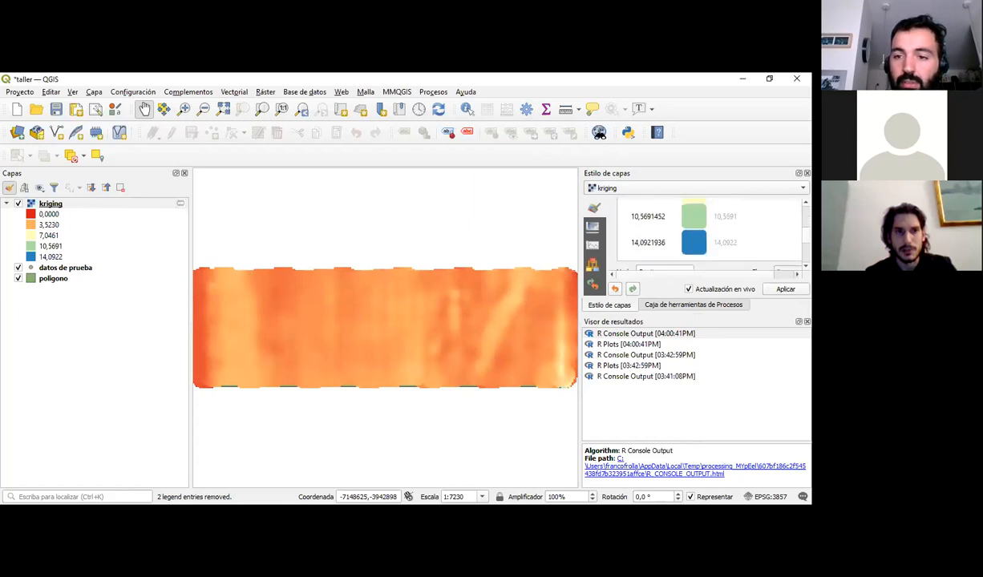
pyautogui.click(644, 268)
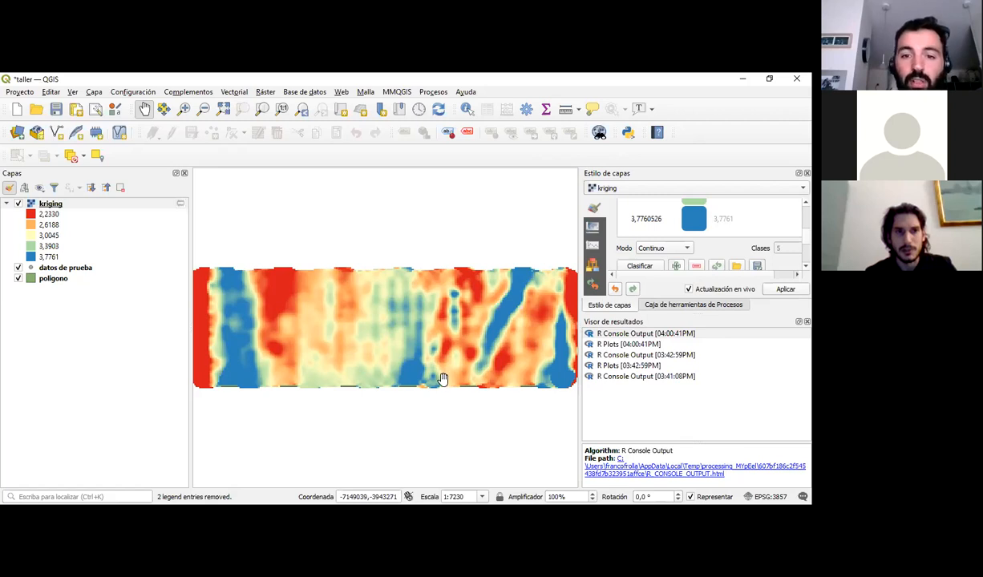
# Open the R Plots result from 04:00:41PM, examine the fitted variogram plot in the browser and return to QGIS.
pyautogui.click(633, 333)
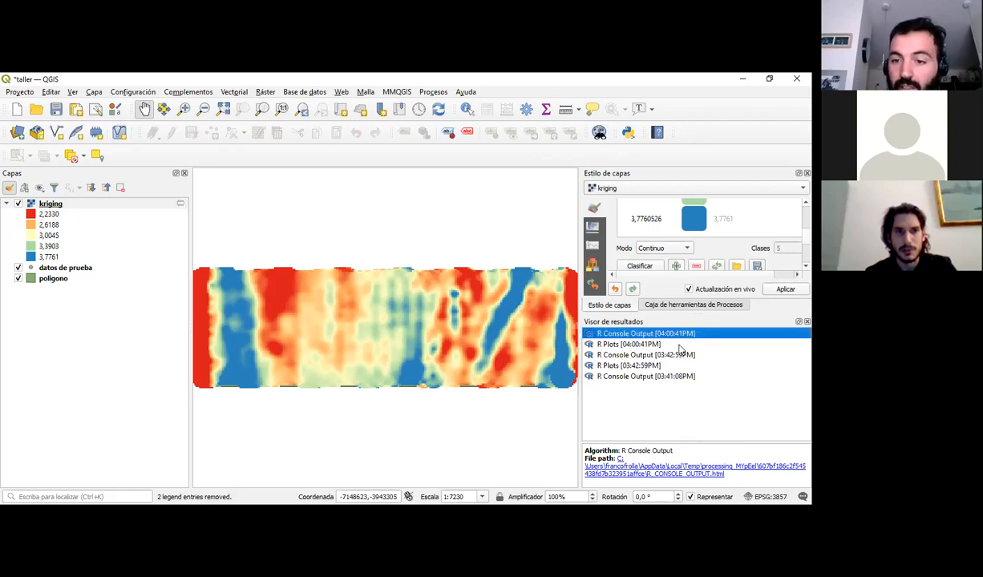
pyautogui.click(635, 343)
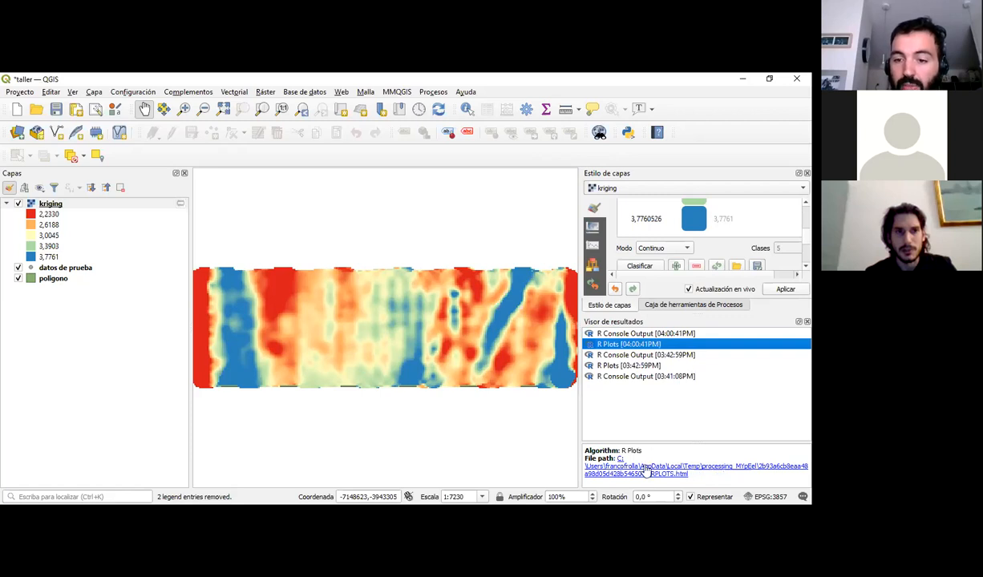
pyautogui.click(646, 472)
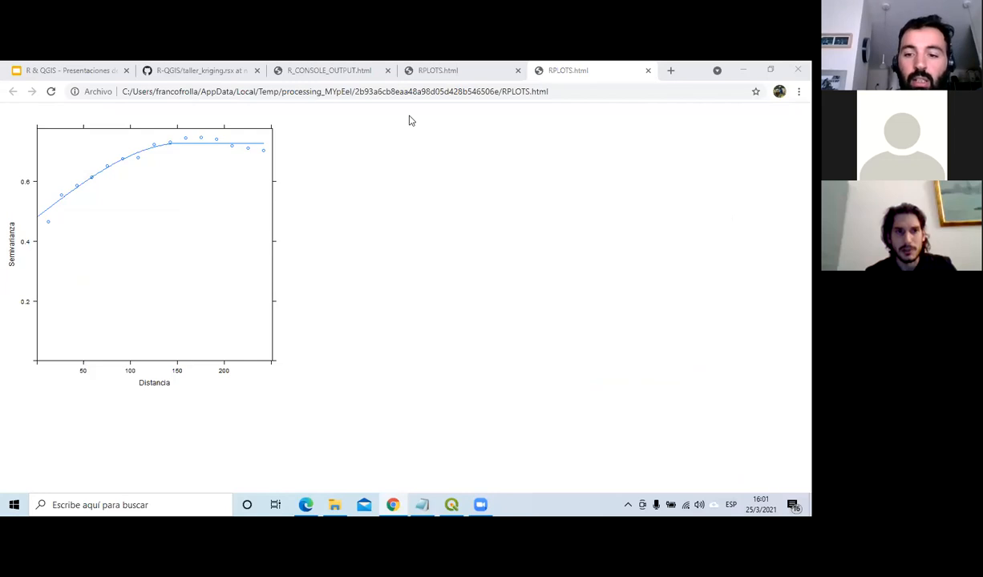
pyautogui.hotkey('alt', 'Tab')
# Open the R Console Output from 04:00:41PM and examine the package loading lines and projection warnings.
pyautogui.click(646, 332)
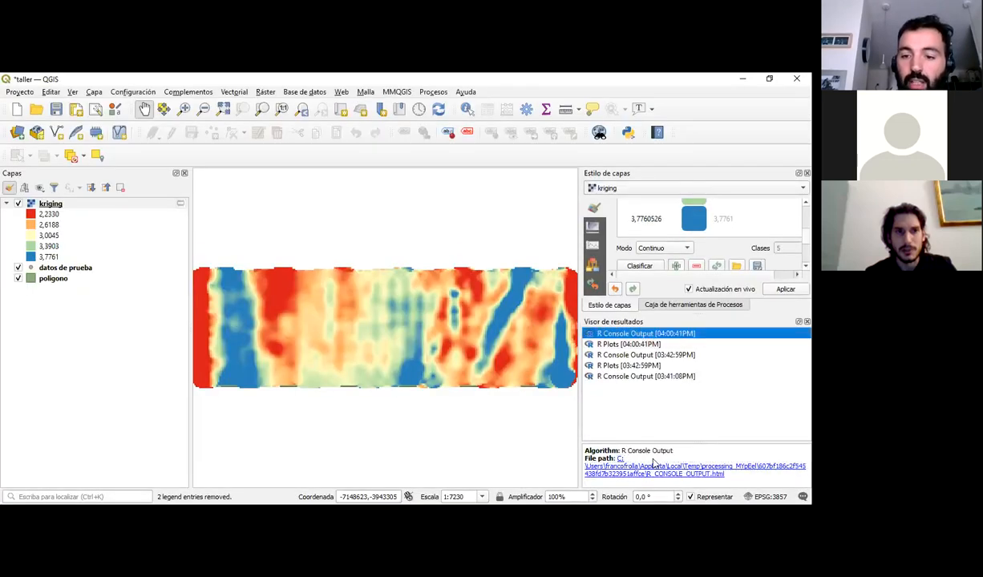
pyautogui.click(622, 460)
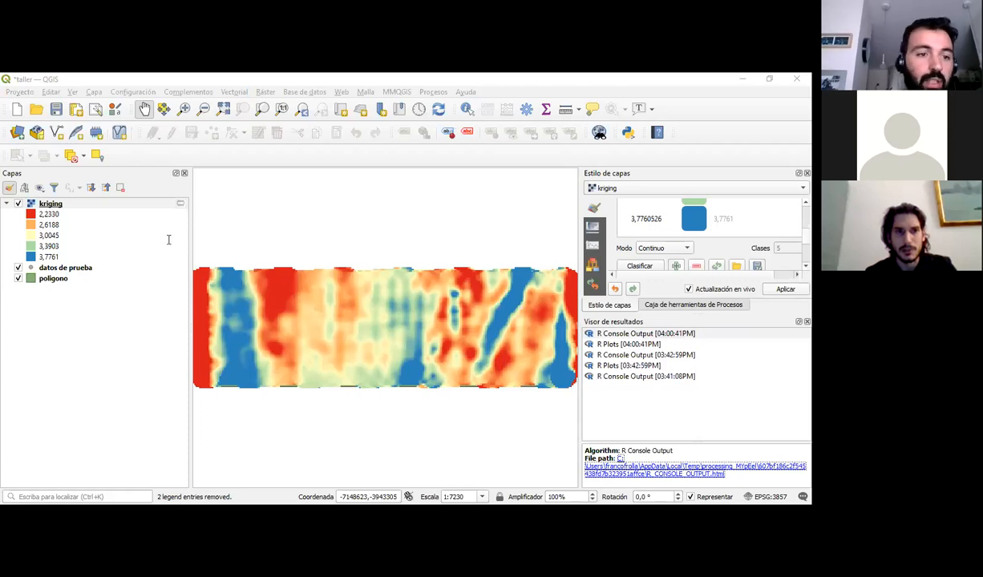
pyautogui.scroll(-1, 145, 172)
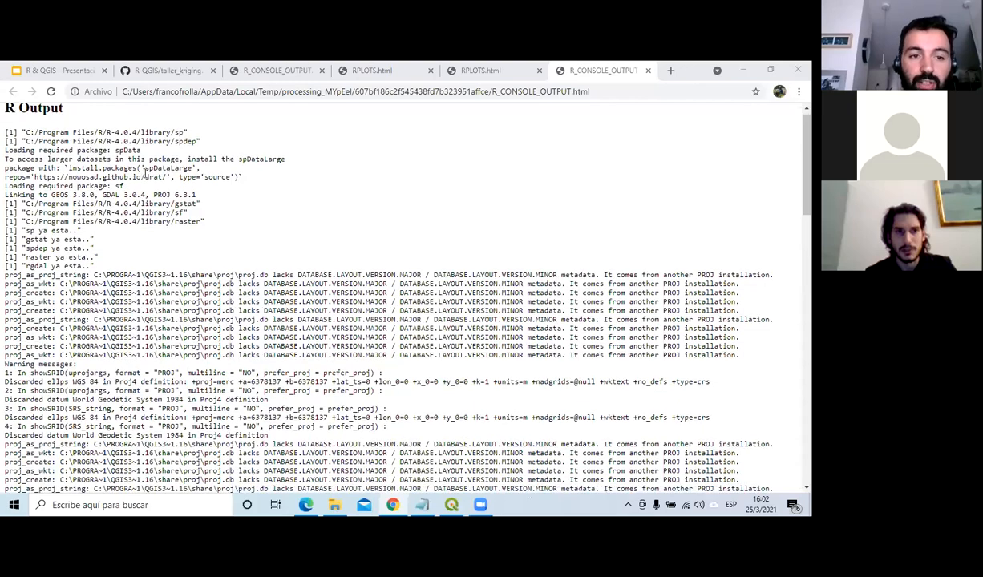
pyautogui.scroll(-10, 145, 172)
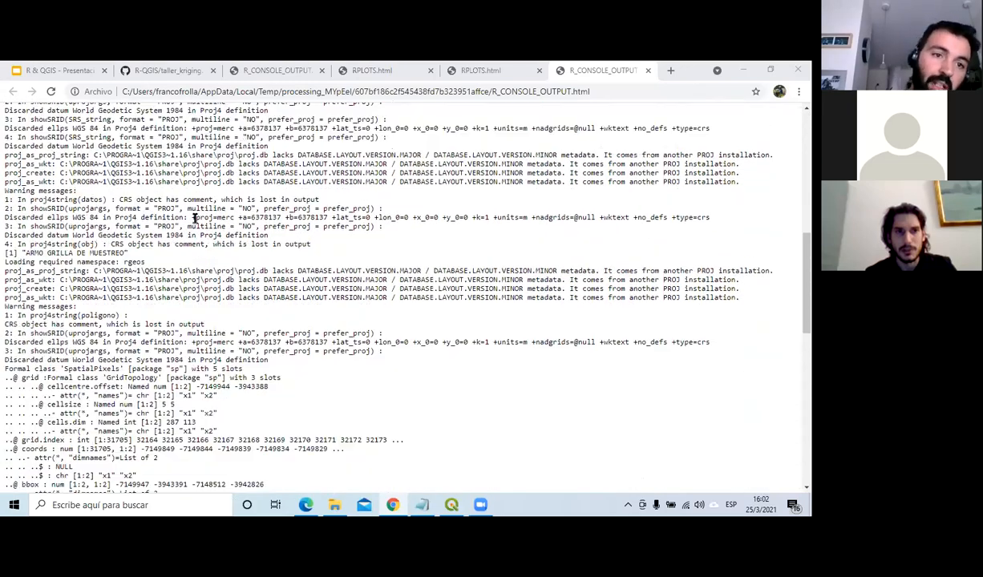
pyautogui.scroll(3, 194, 218)
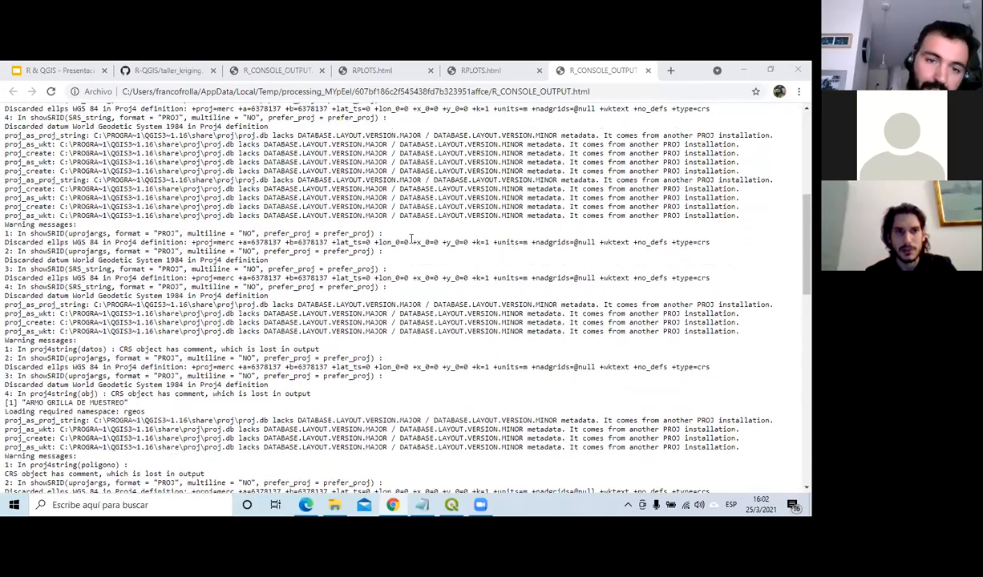
pyautogui.scroll(1, 411, 239)
pyautogui.scroll(2, 299, 258)
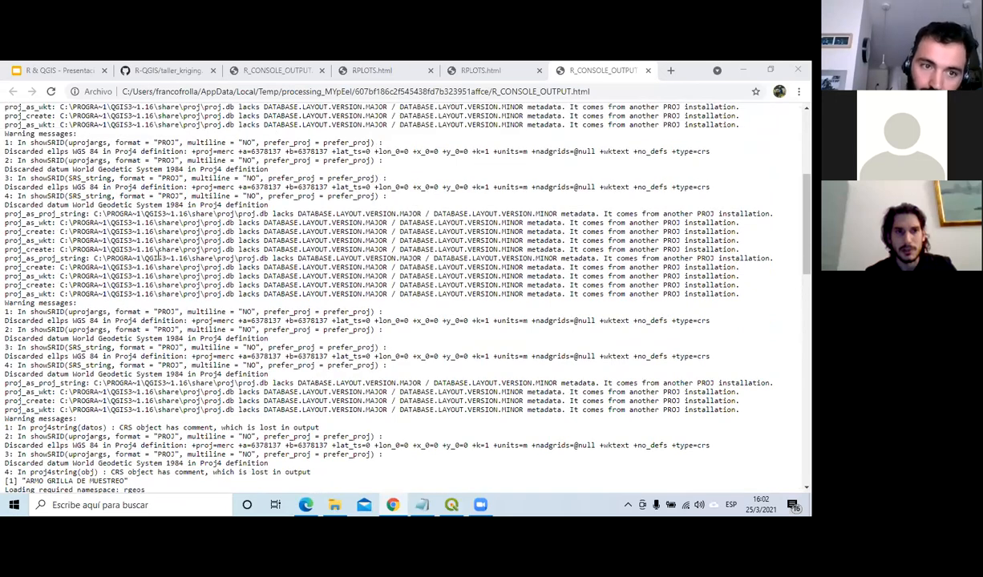
pyautogui.scroll(-1, 78, 210)
pyautogui.moveTo(196, 270); pyautogui.dragTo(230, 271)
pyautogui.scroll(1, 230, 271)
pyautogui.moveTo(78, 206); pyautogui.dragTo(124, 214)
pyautogui.moveTo(655, 291)
pyautogui.mouseDown()
pyautogui.moveTo(645, 283)
pyautogui.moveTo(662, 294)
pyautogui.mouseUp()
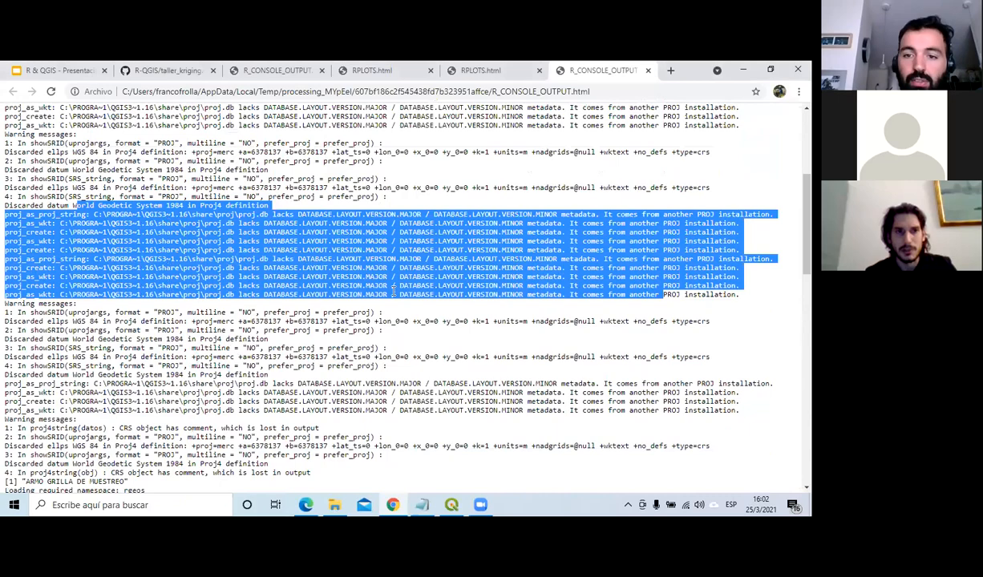
# Review the console output's variogram model comparison, data counts, interpolation distance and kriging progress through to the raster creation line.
pyautogui.scroll(-1, 393, 295)
pyautogui.scroll(-6, 393, 293)
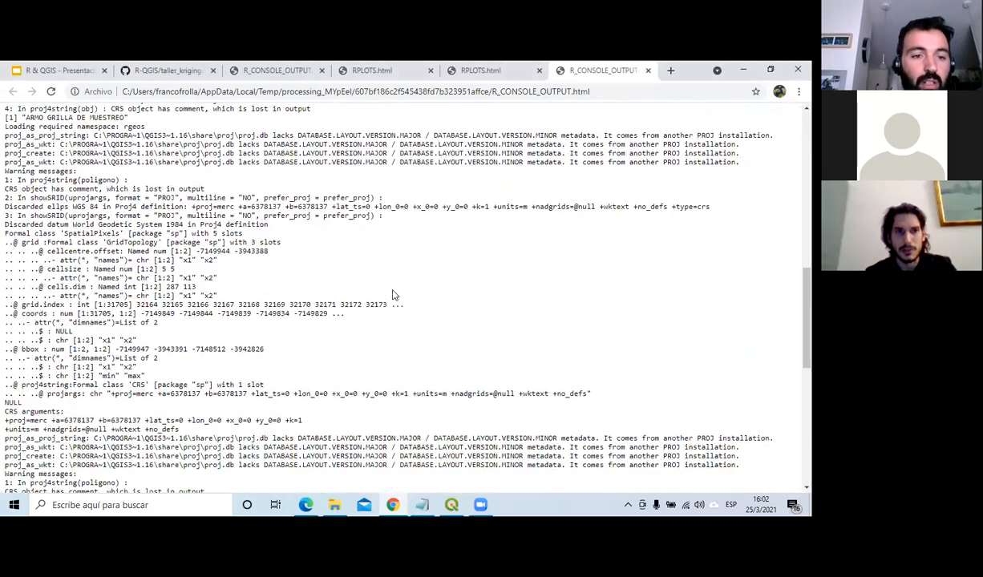
pyautogui.scroll(-2, 192, 287)
pyautogui.moveTo(23, 246); pyautogui.dragTo(159, 439)
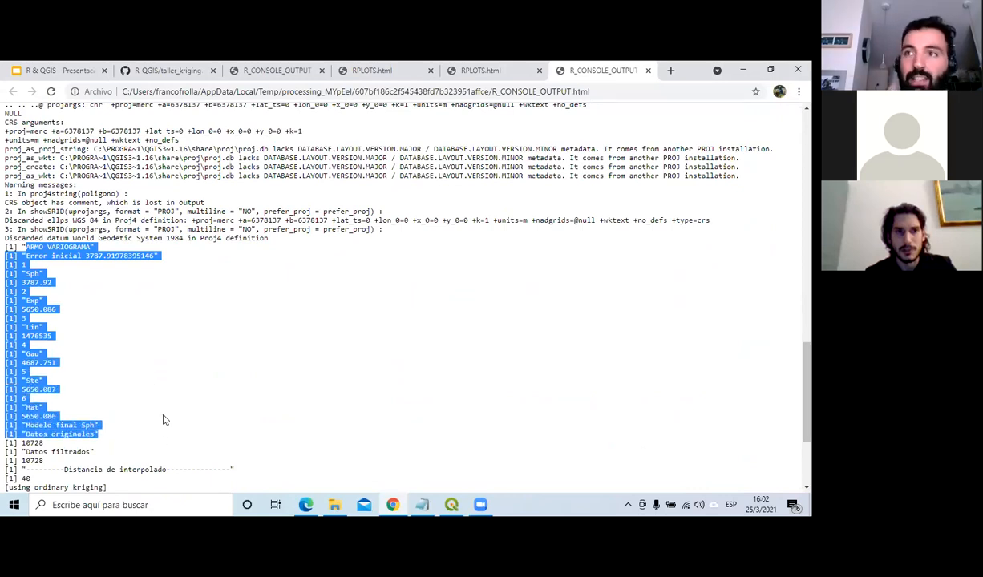
pyautogui.scroll(-1, 163, 419)
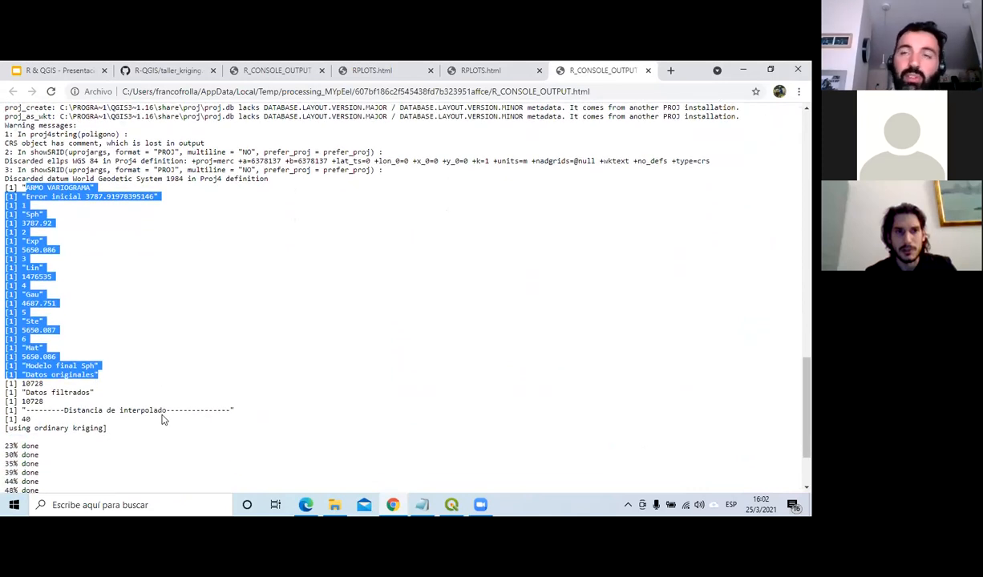
pyautogui.scroll(-2, 191, 342)
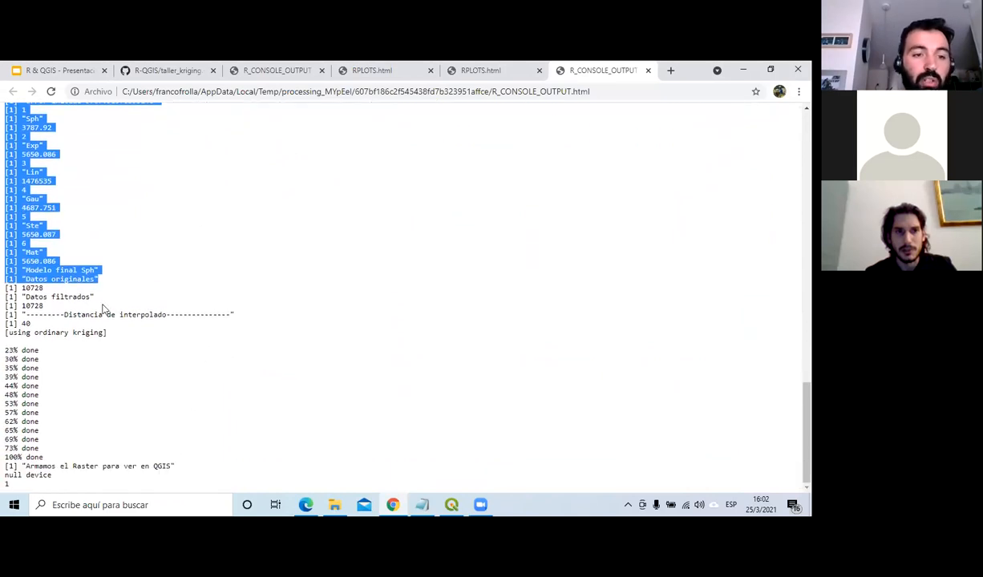
pyautogui.moveTo(72, 457); pyautogui.dragTo(48, 348)
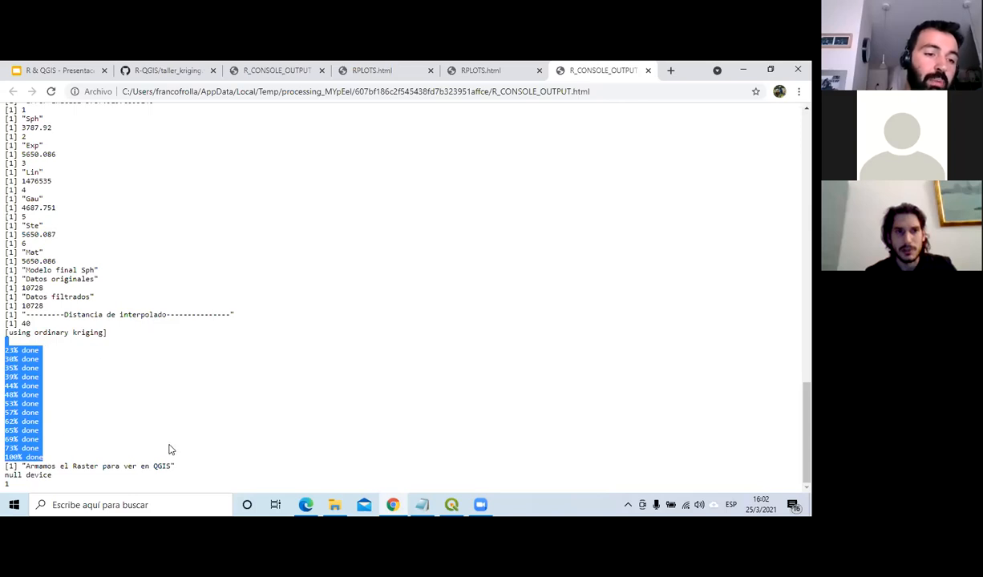
pyautogui.click(398, 118)
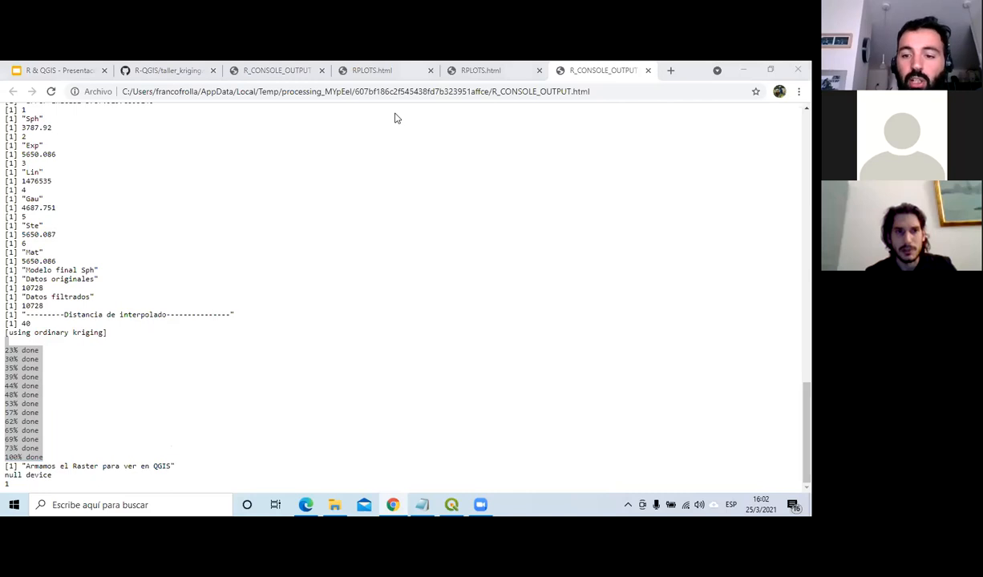
# Return to QGIS and close the layer styling and Processing Toolbox panels.
pyautogui.click(619, 449)
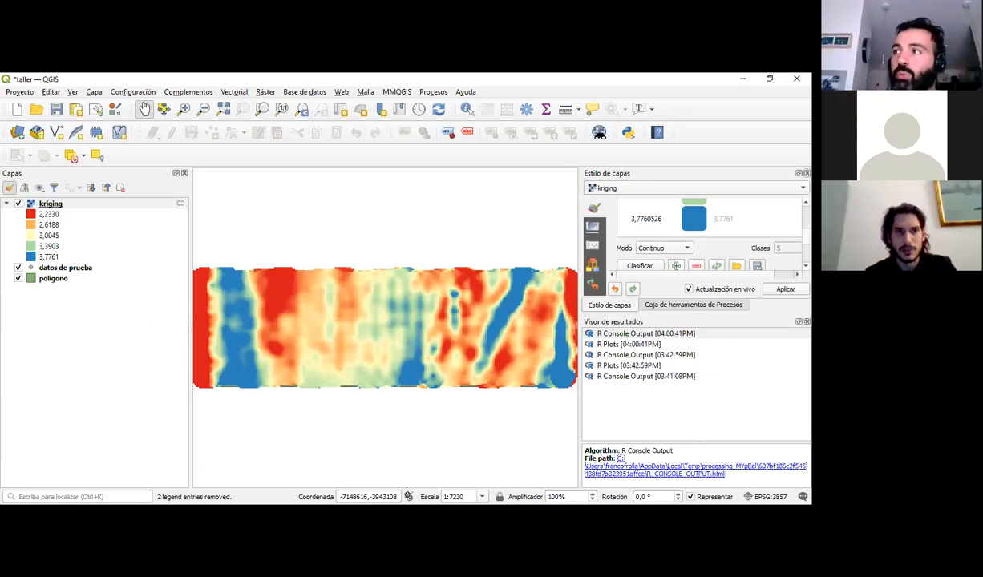
pyautogui.click(807, 174)
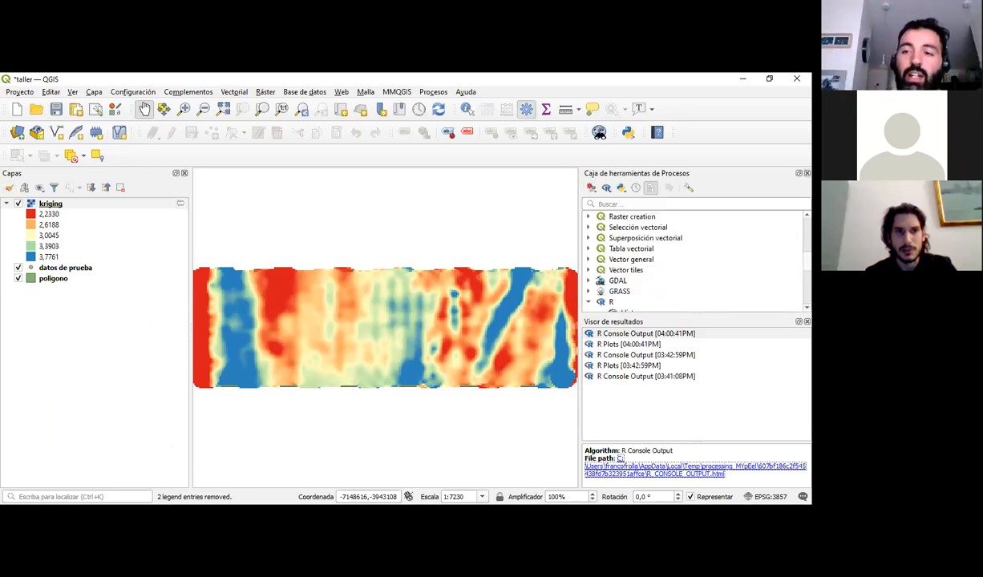
pyautogui.click(807, 173)
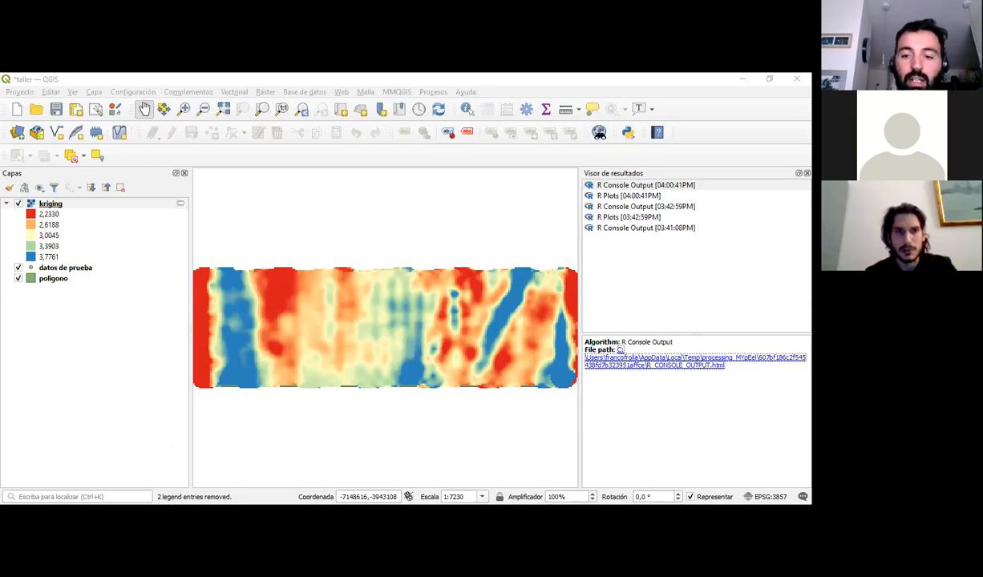
# Switch to the R & QGIS presentation in the browser and show slide 20, Instalación y problemas frecuentes (R PPV 2.0).
pyautogui.hotkey('alt', 'Tab')
pyautogui.click(72, 77)
pyautogui.scroll(-1, 74, 336)
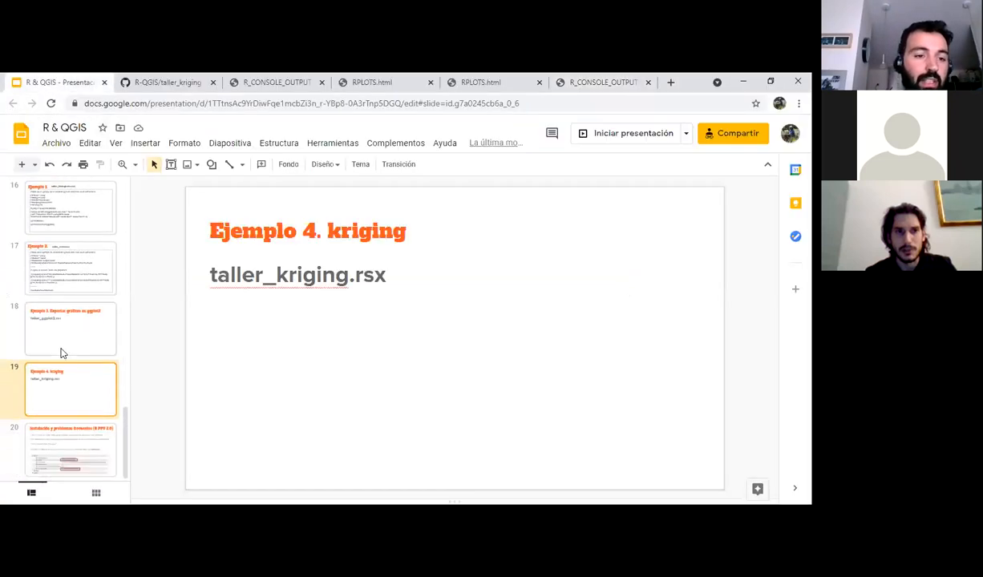
pyautogui.click(58, 442)
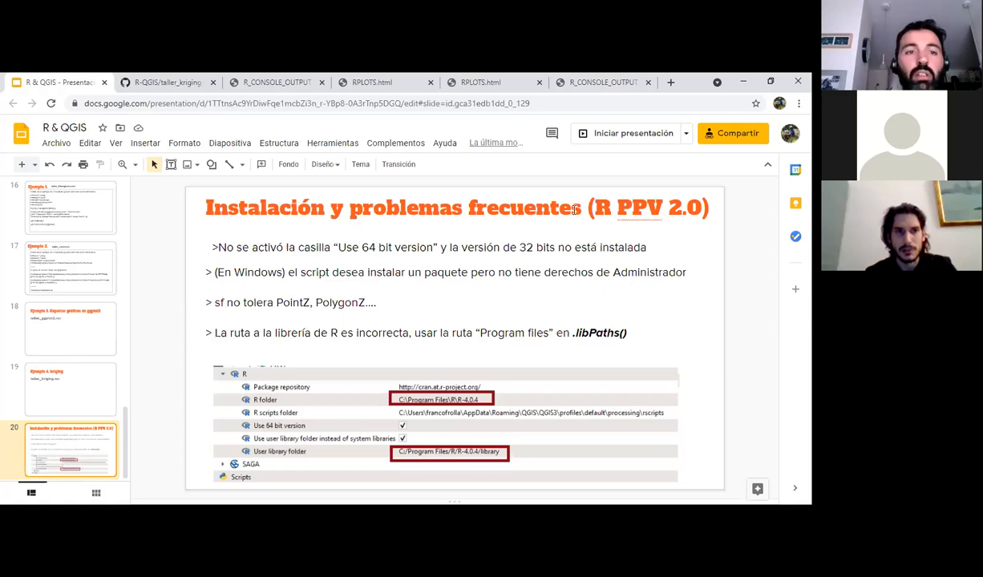
# Go back from taller_kriging.rsx to the R-QGIS repository on GitHub, check the README's Instalación section and return to the slides.
pyautogui.click(160, 82)
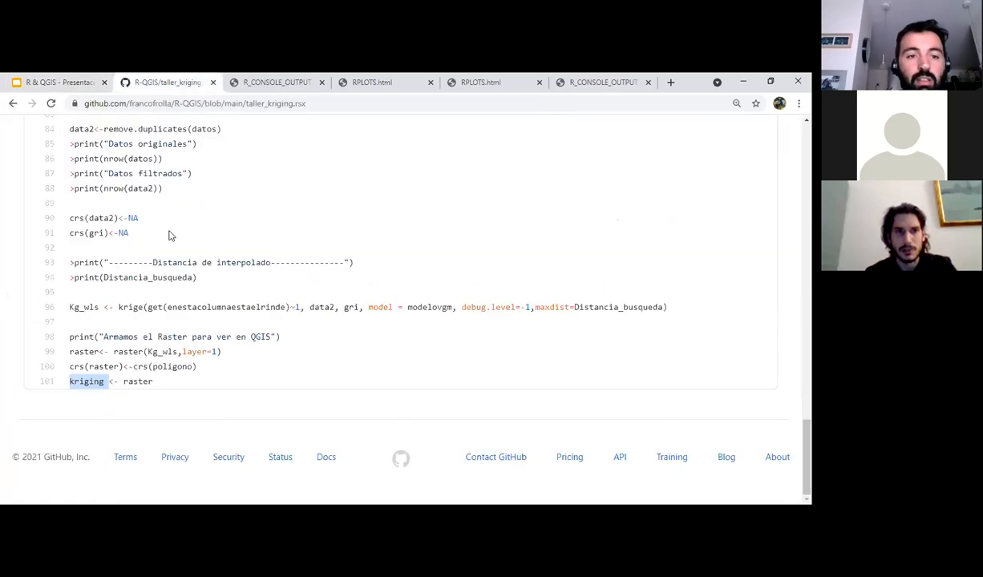
pyautogui.scroll(15, 100, 199)
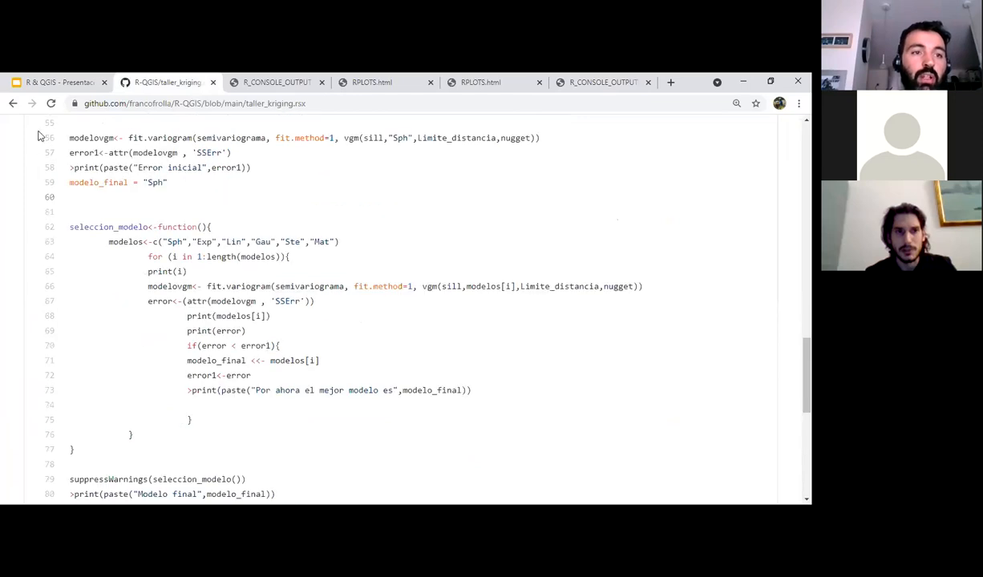
pyautogui.click(13, 103)
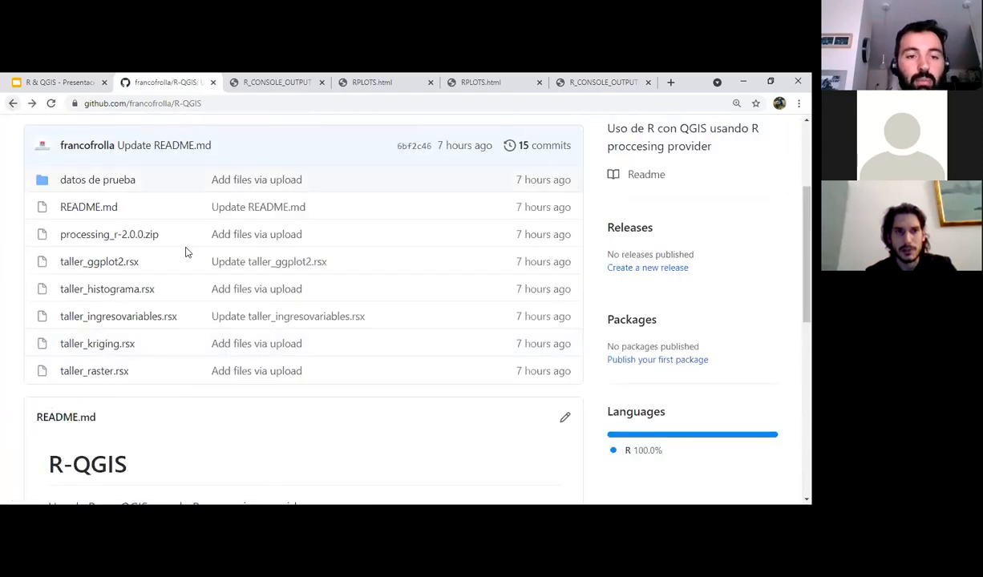
pyautogui.scroll(-3, 376, 323)
pyautogui.scroll(-5, 376, 323)
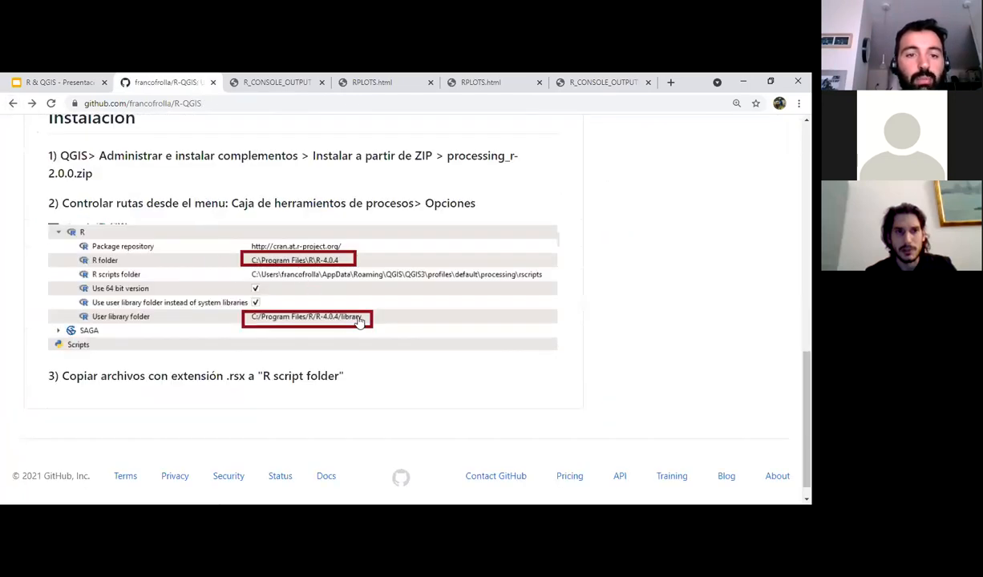
pyautogui.click(69, 82)
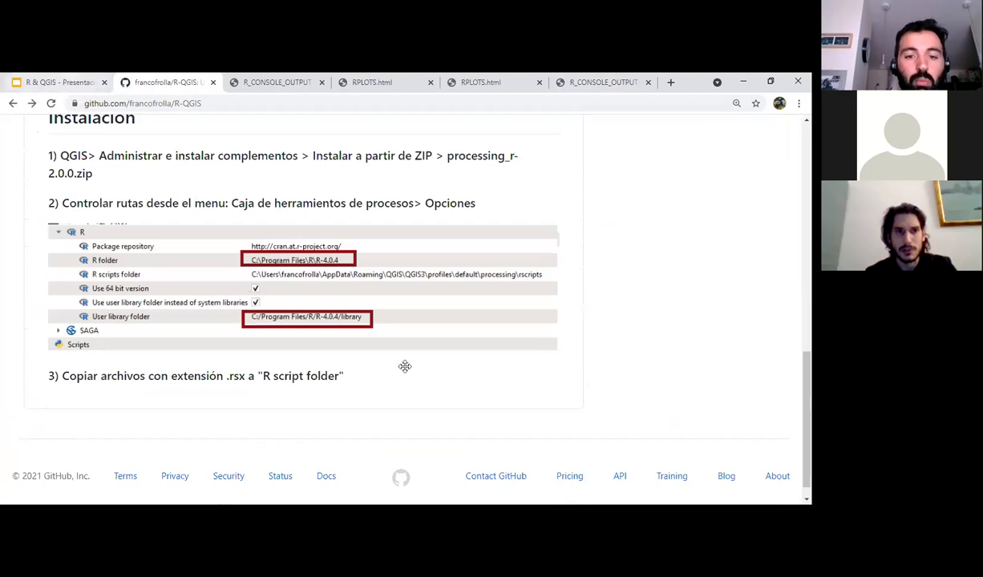
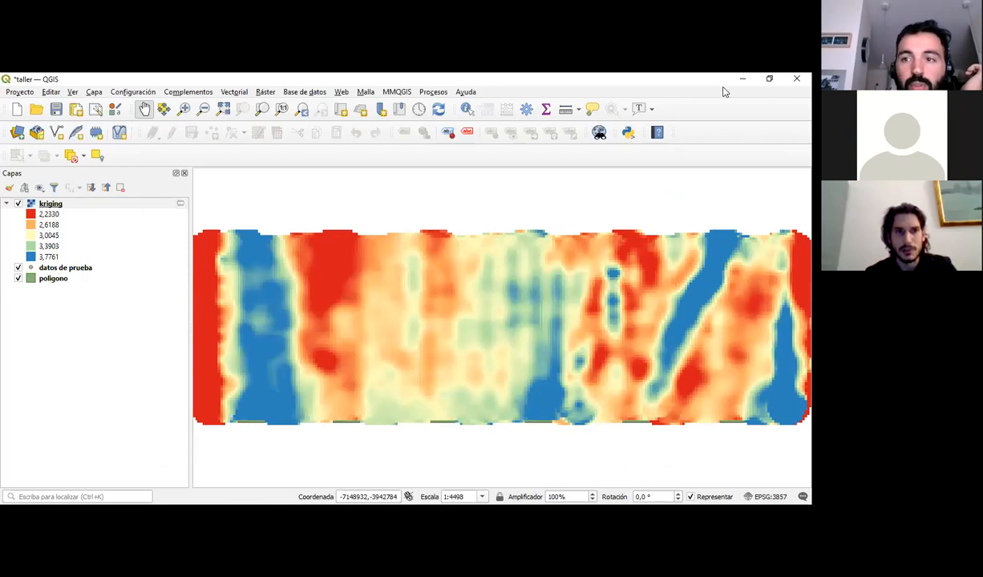
# Reopen the Processing Toolbox in QGIS, maximize the window and collapse the R provider group.
pyautogui.click(769, 80)
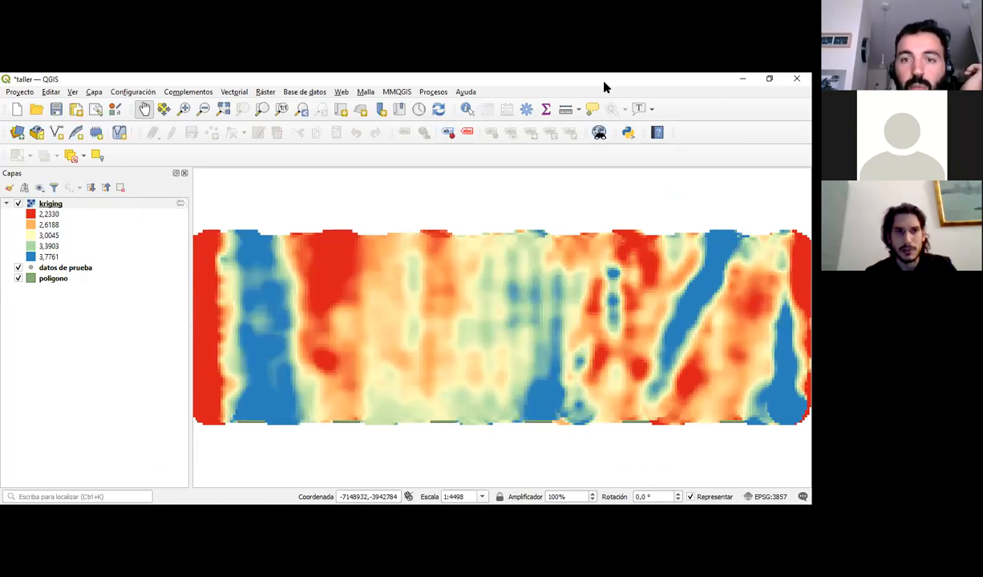
pyautogui.click(489, 76)
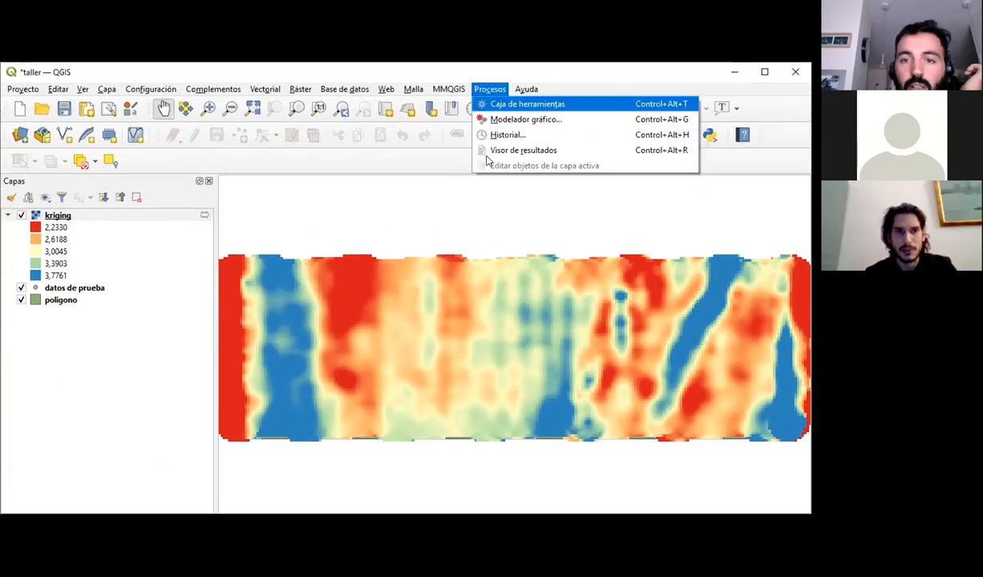
pyautogui.click(517, 90)
pyautogui.doubleClick(624, 78)
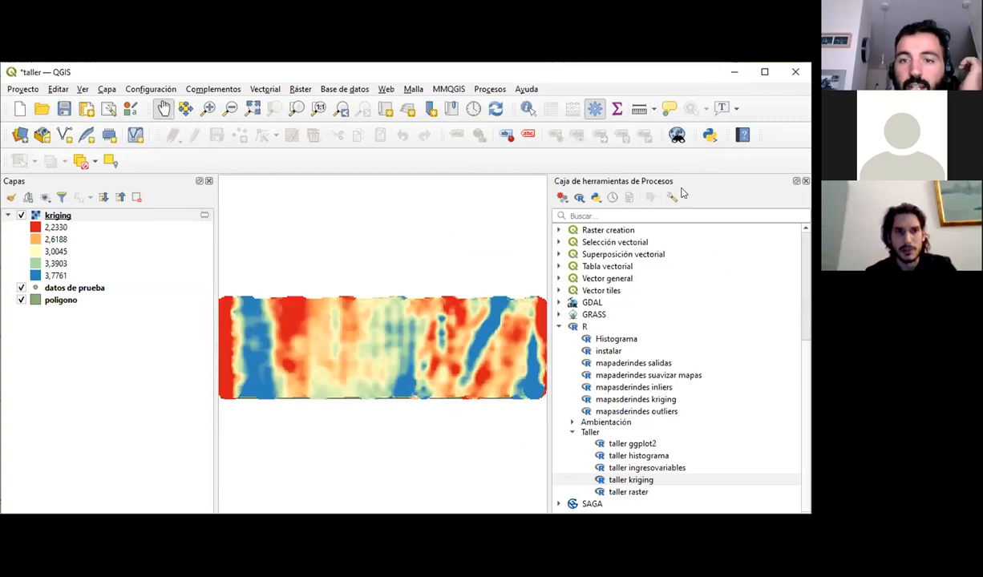
pyautogui.doubleClick(602, 321)
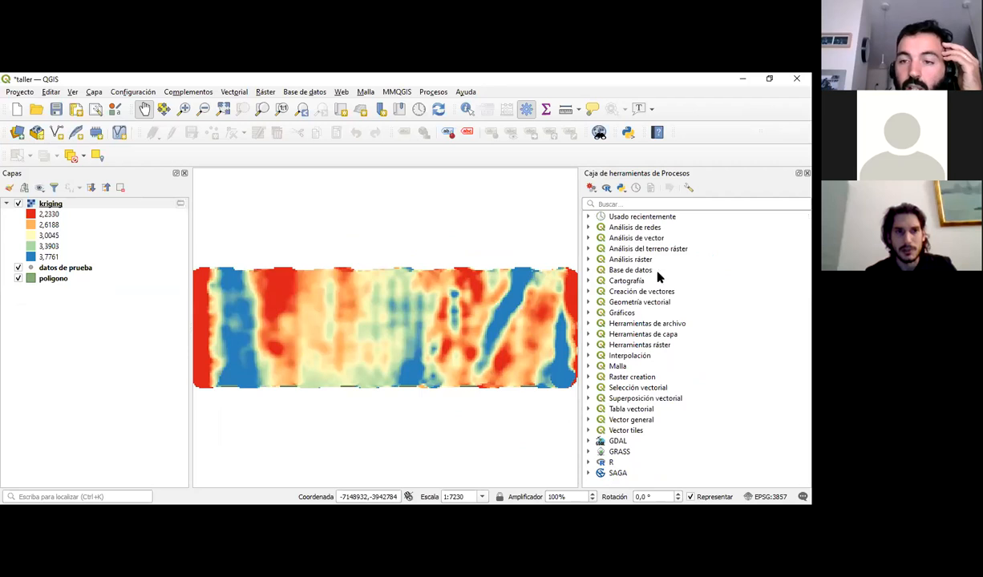
# Open the Processing options and expand the R provider's settings.
pyautogui.click(690, 189)
pyautogui.click(188, 165)
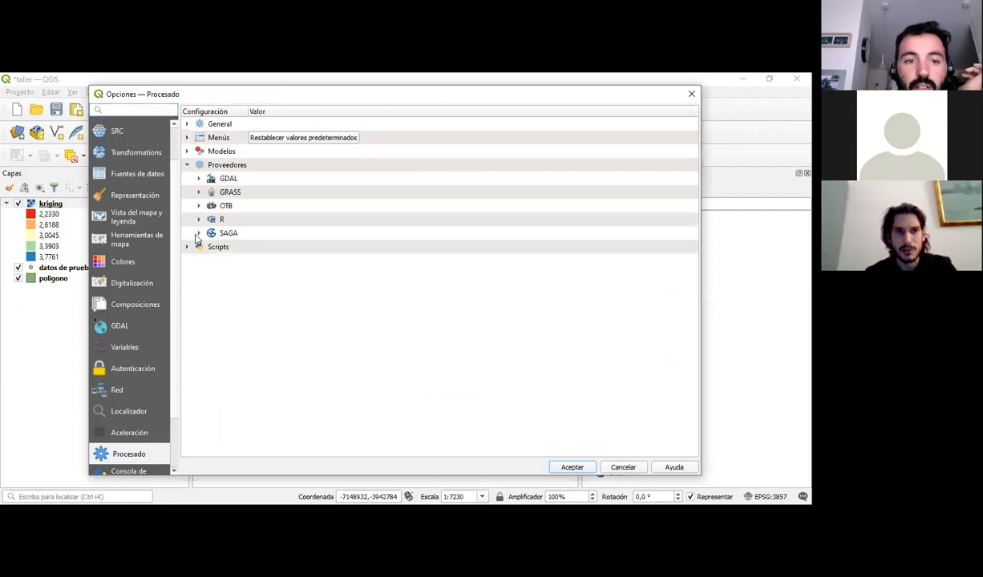
pyautogui.click(198, 219)
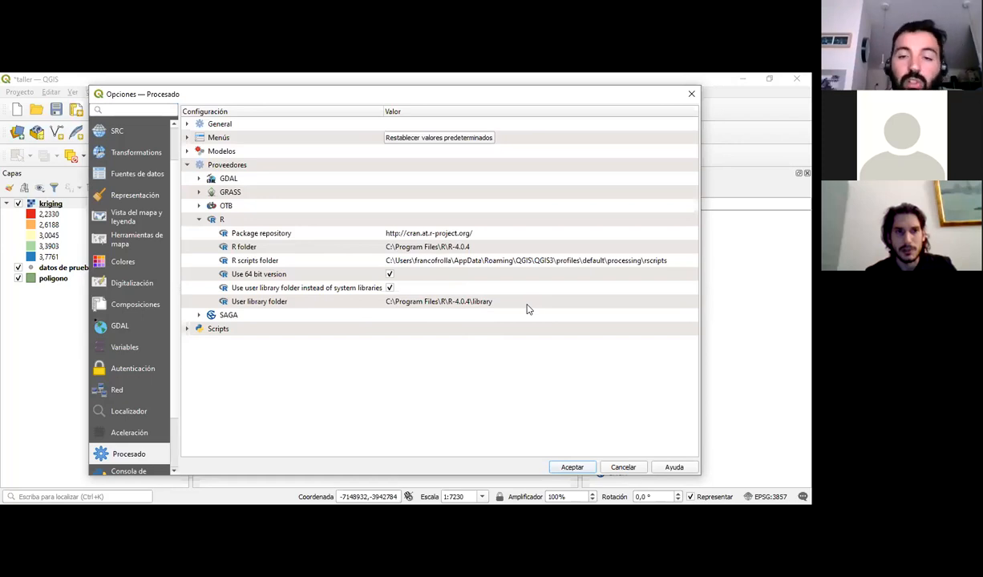
# Select the whole R scripts folder path in the R provider settings and copy it.
pyautogui.click(531, 262)
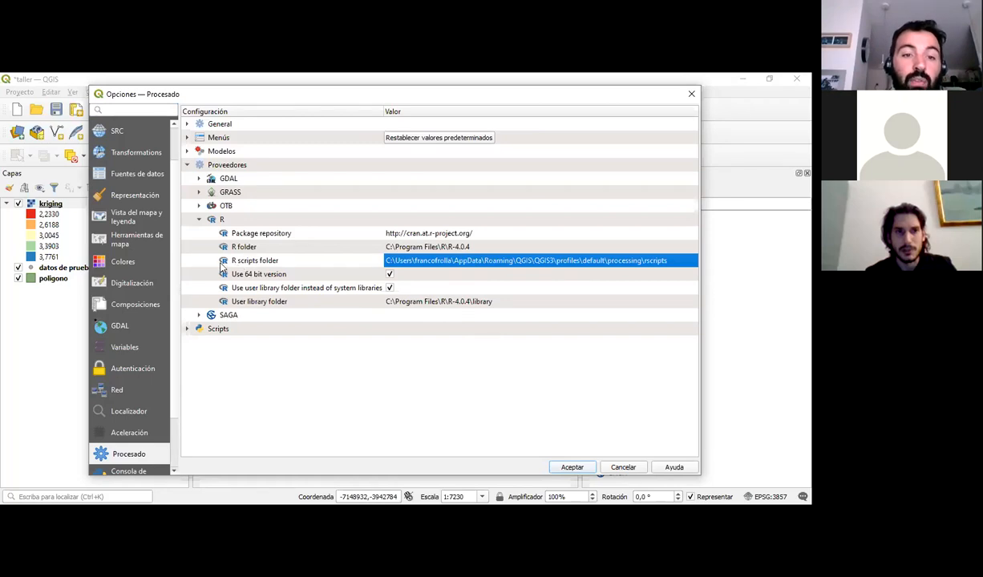
pyautogui.click(444, 260)
pyautogui.tripleClick(643, 258)
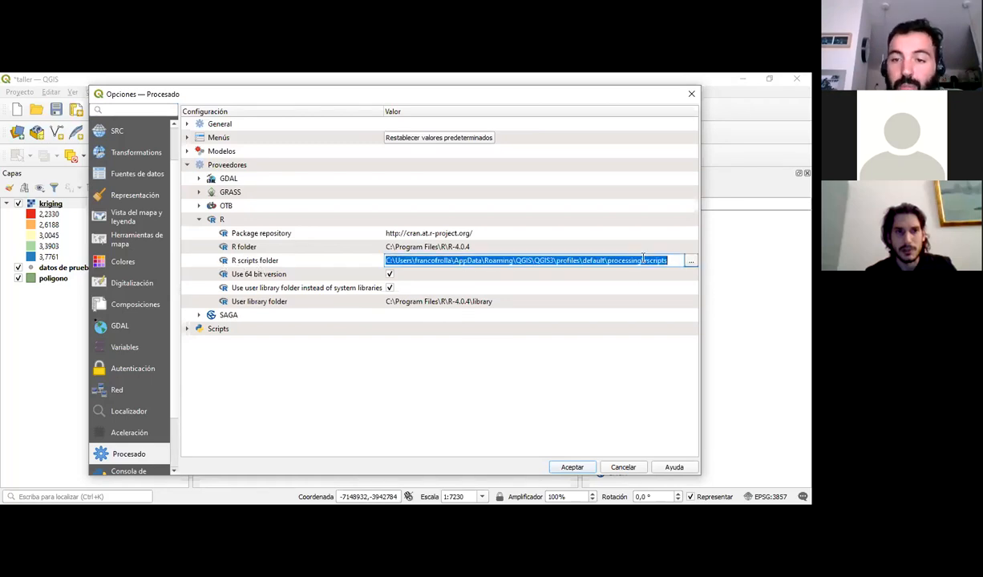
pyautogui.rightClick(643, 259)
pyautogui.click(654, 298)
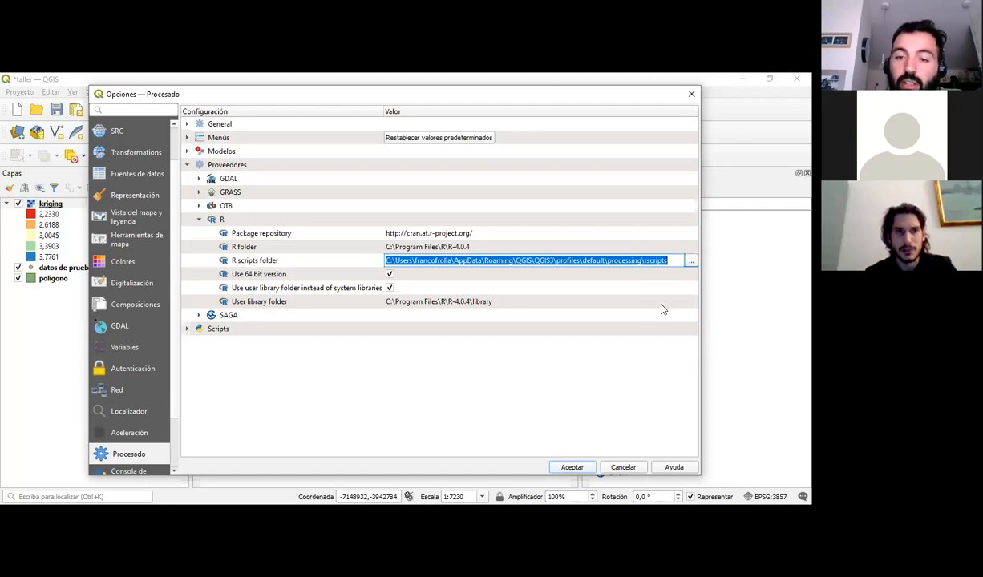
# Open the R scripts folder in File Explorer by running its path from the Windows Run dialog.
pyautogui.click(525, 368)
pyautogui.press('super+r')
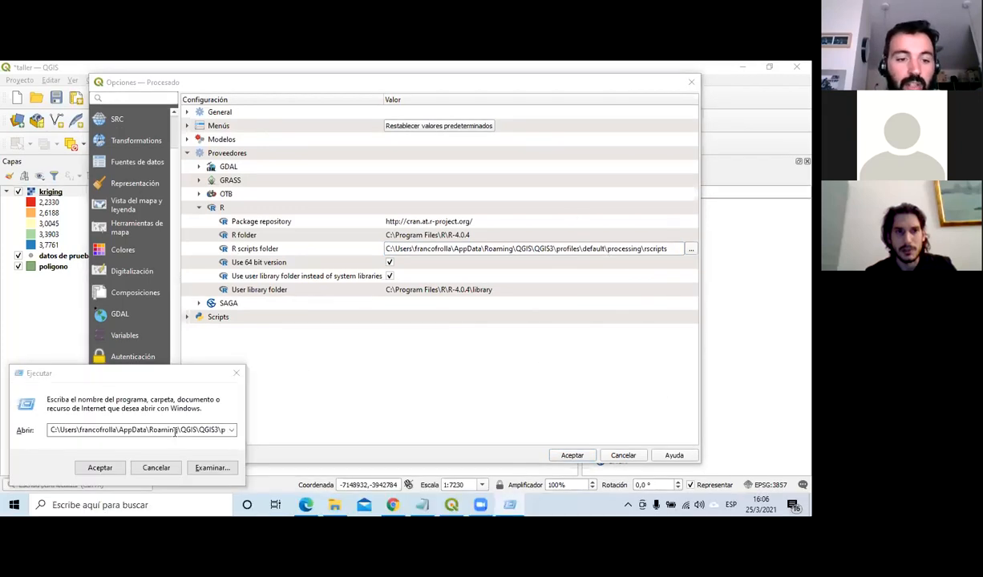
pyautogui.click(172, 430)
pyautogui.click(109, 469)
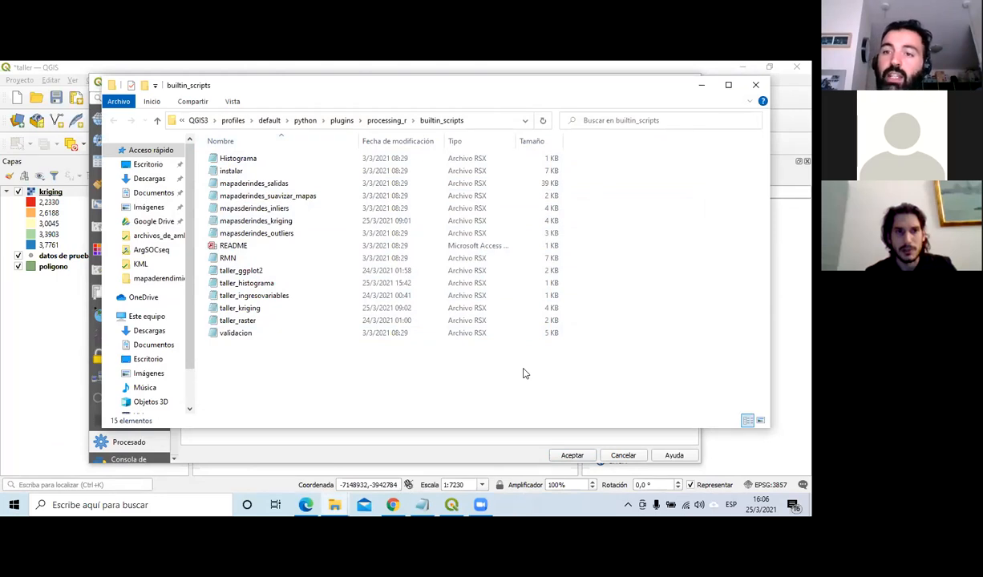
# Minimize the folder window and highlight the R scripts folder path in the Processing options.
pyautogui.click(702, 82)
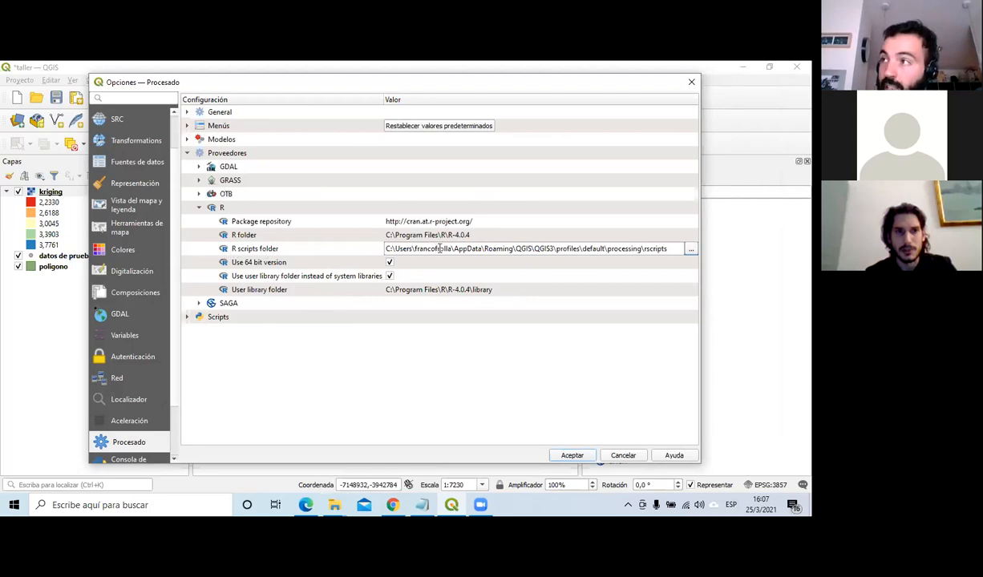
pyautogui.moveTo(673, 248); pyautogui.dragTo(347, 239)
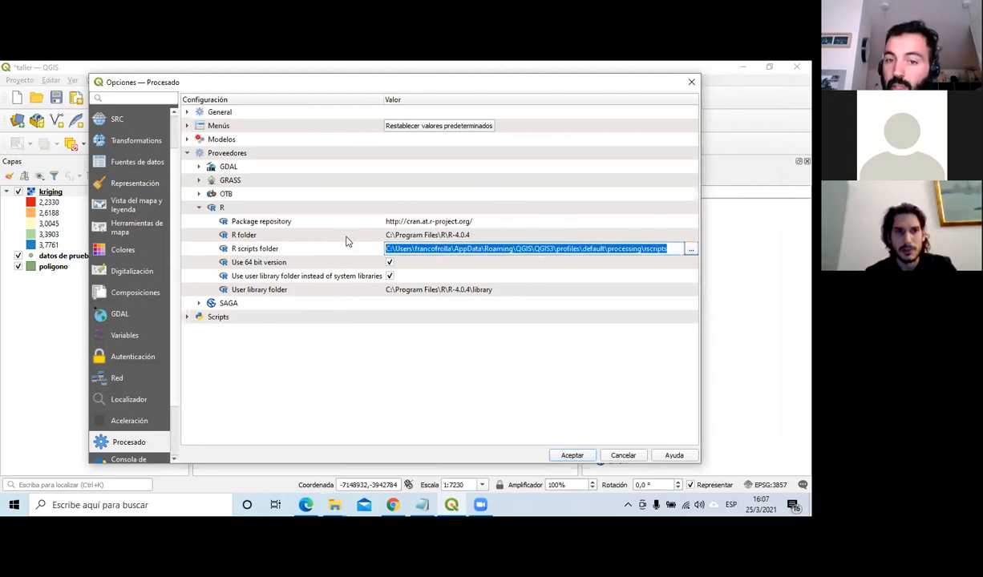
pyautogui.click(365, 395)
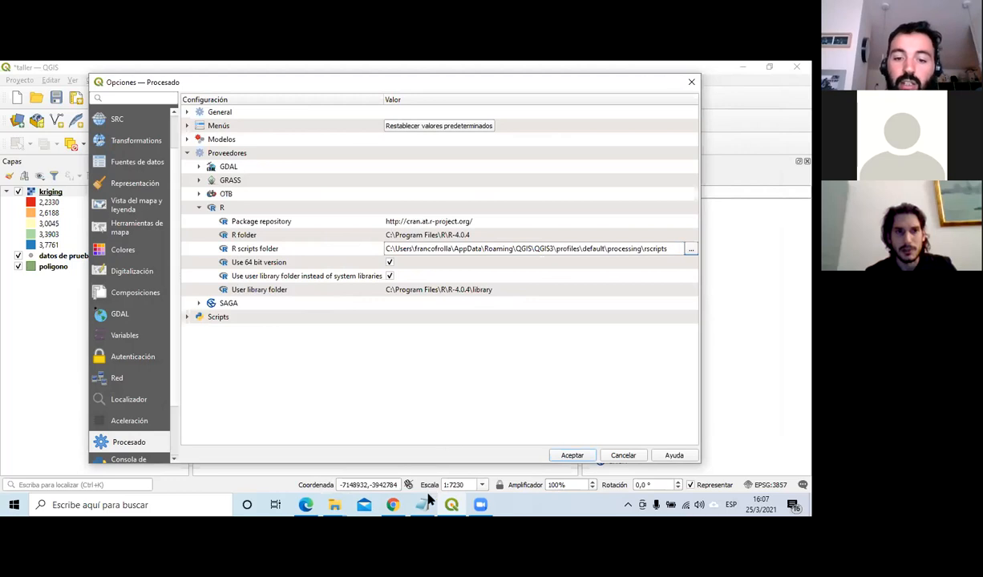
# Bring back the builtin_scripts folder and delete taller_ggplot2, taller_histograma, taller_ingresovariables, taller_kriging and taller_raster.
pyautogui.moveTo(332, 508)
pyautogui.click(370, 429)
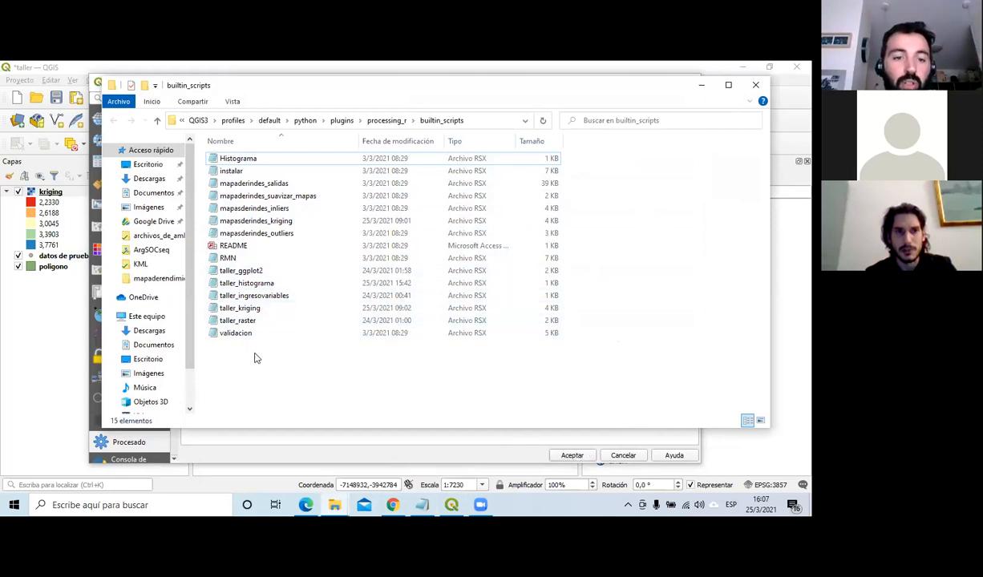
pyautogui.moveTo(594, 270); pyautogui.dragTo(335, 311)
pyautogui.click(586, 279)
pyautogui.moveTo(585, 277); pyautogui.dragTo(351, 327)
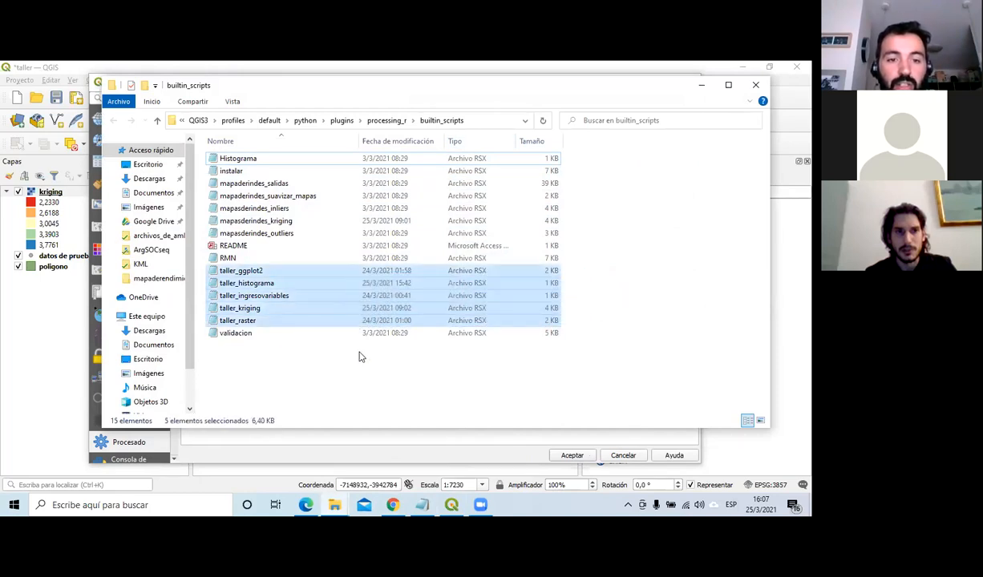
pyautogui.press('Delete')
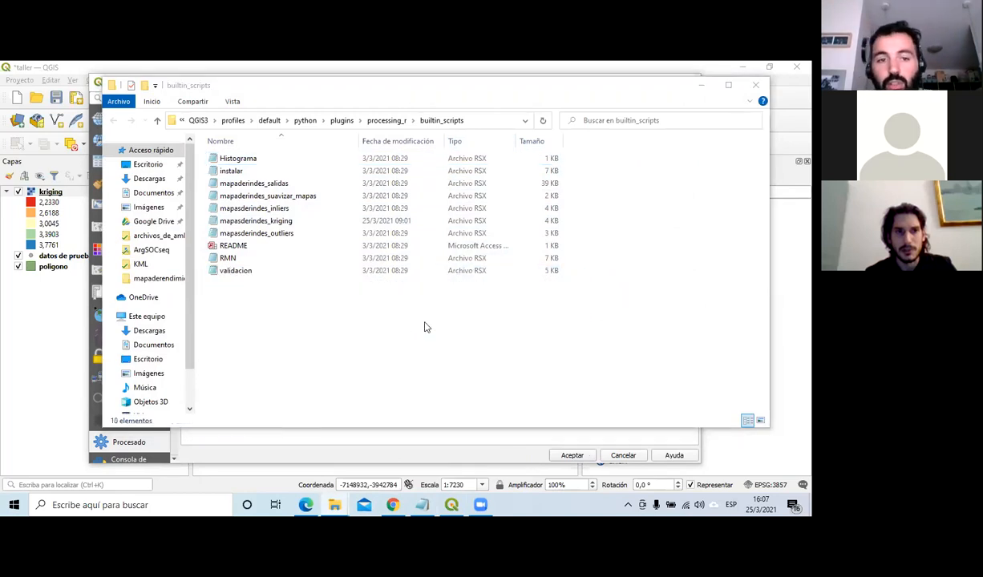
# Accept the Processing options and expand the R provider group in the toolbox to check its script list.
pyautogui.click(571, 455)
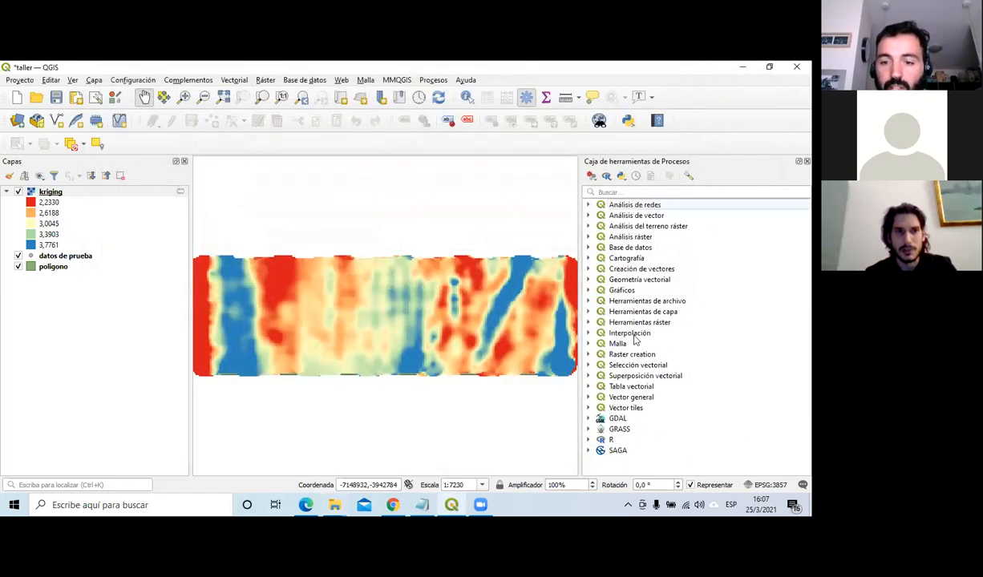
pyautogui.click(588, 440)
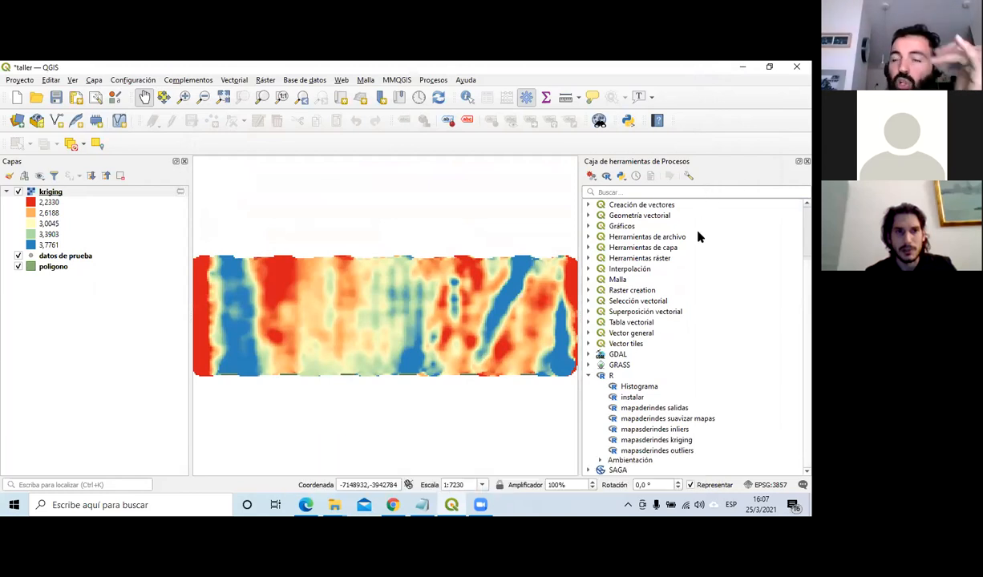
pyautogui.click(689, 177)
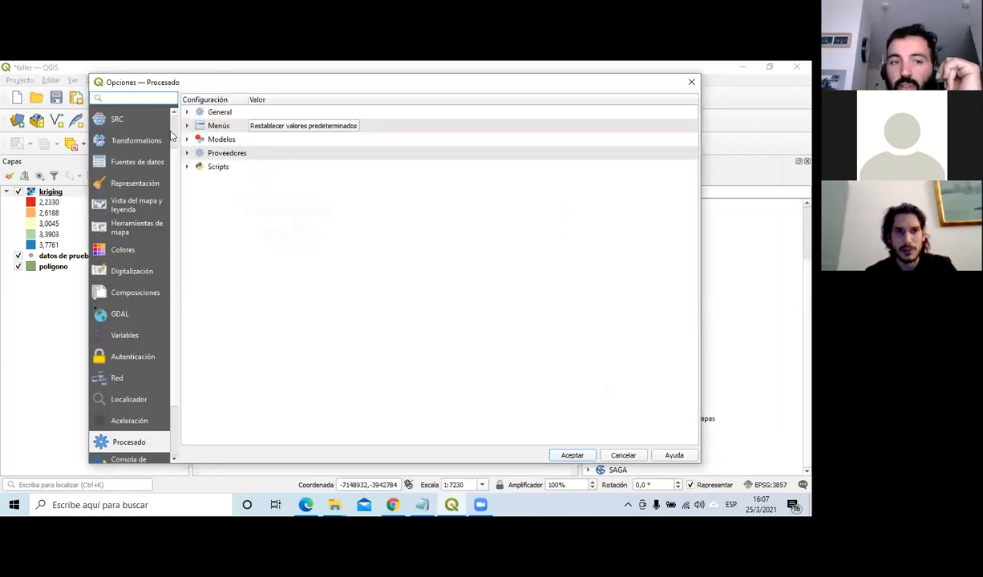
pyautogui.click(622, 454)
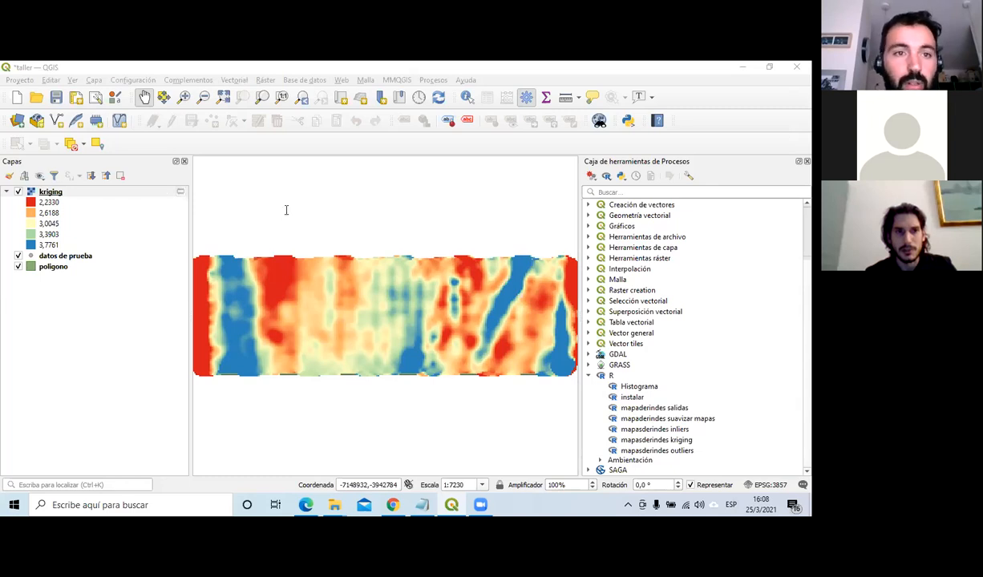
# Switch to the R-QGIS repository in the browser and review its README installation steps and file list.
pyautogui.hotkey('alt', 'Tab')
pyautogui.click(163, 88)
pyautogui.scroll(1, 360, 352)
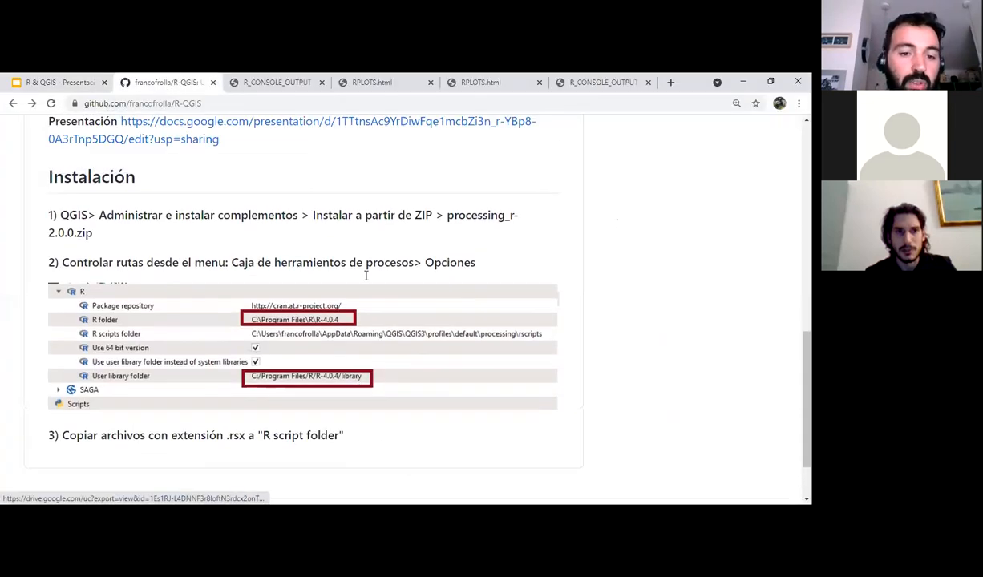
pyautogui.scroll(2, 369, 301)
pyautogui.scroll(7, 368, 302)
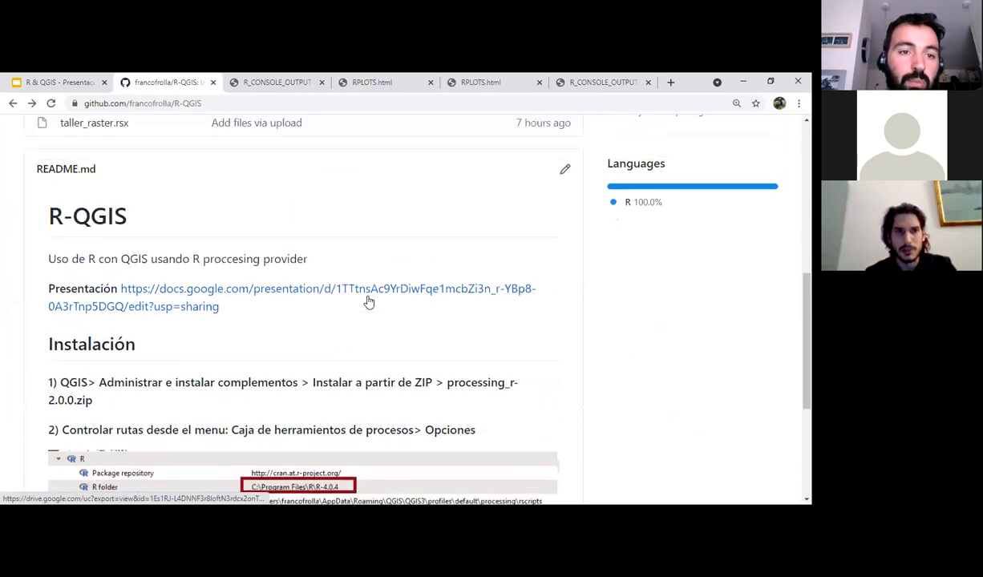
pyautogui.scroll(-4, 112, 246)
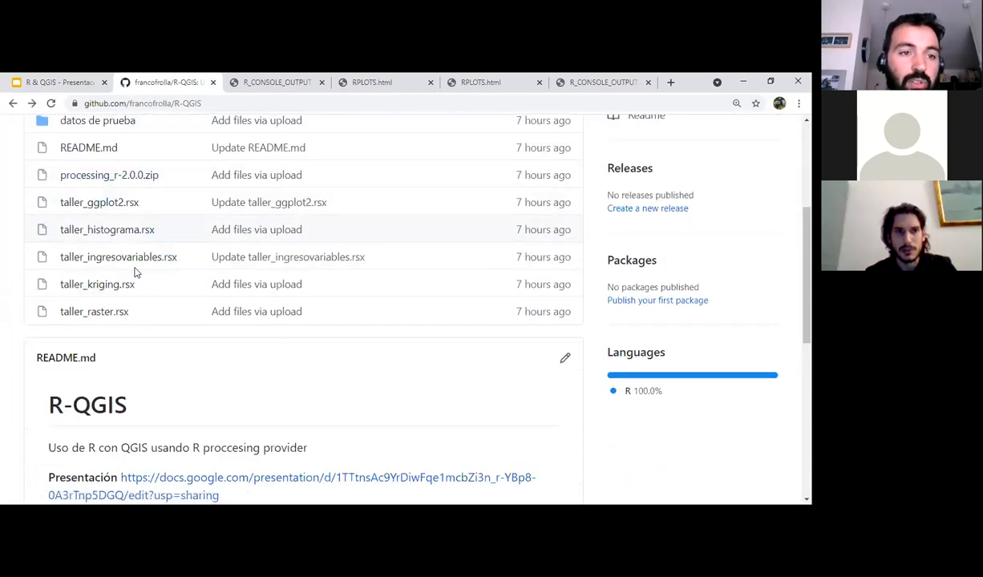
pyautogui.scroll(1, 144, 241)
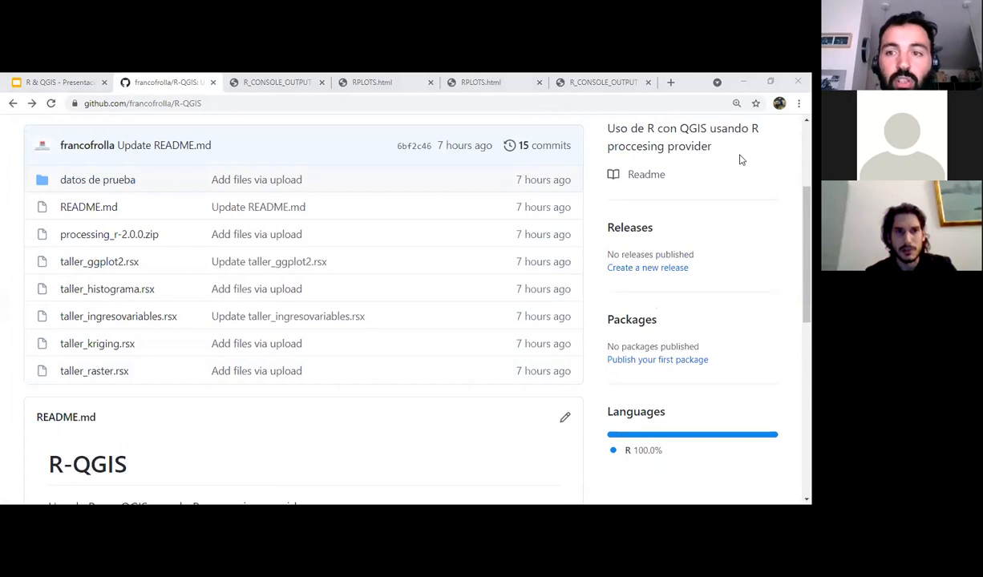
# Open the repository's datos de prueba folder and look through its sample data files.
pyautogui.click(97, 179)
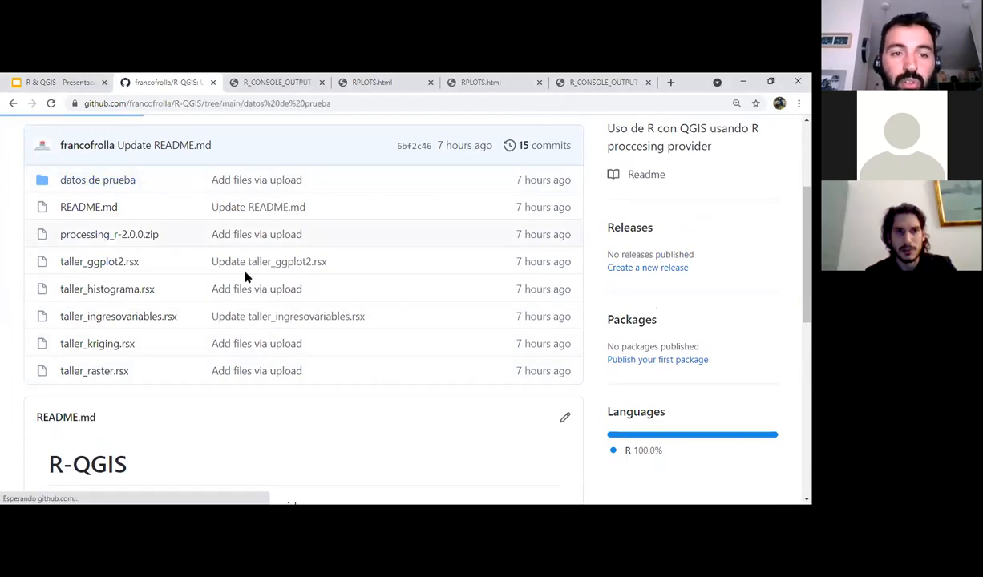
pyautogui.scroll(-5, 186, 336)
pyautogui.scroll(2, 186, 335)
pyautogui.scroll(1, 187, 336)
pyautogui.scroll(-3, 191, 300)
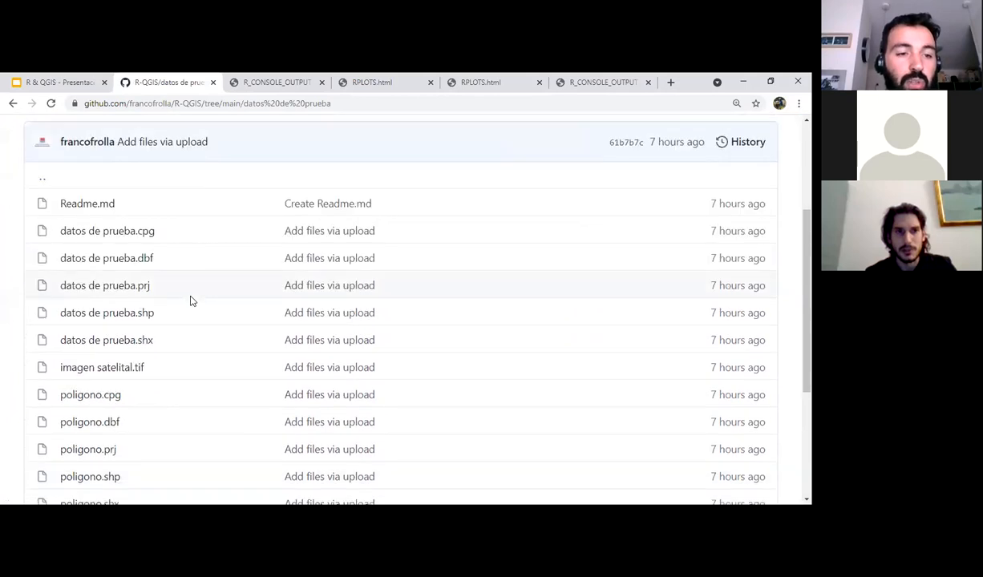
pyautogui.scroll(1, 191, 300)
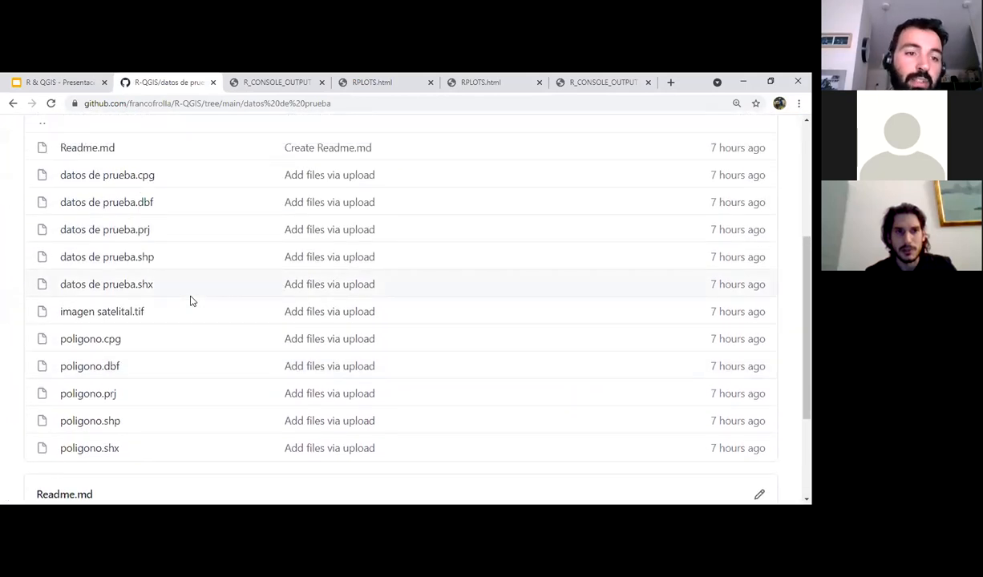
# Go back to the repository's main page and return to slide 20 of the R & QGIS presentation.
pyautogui.click(13, 103)
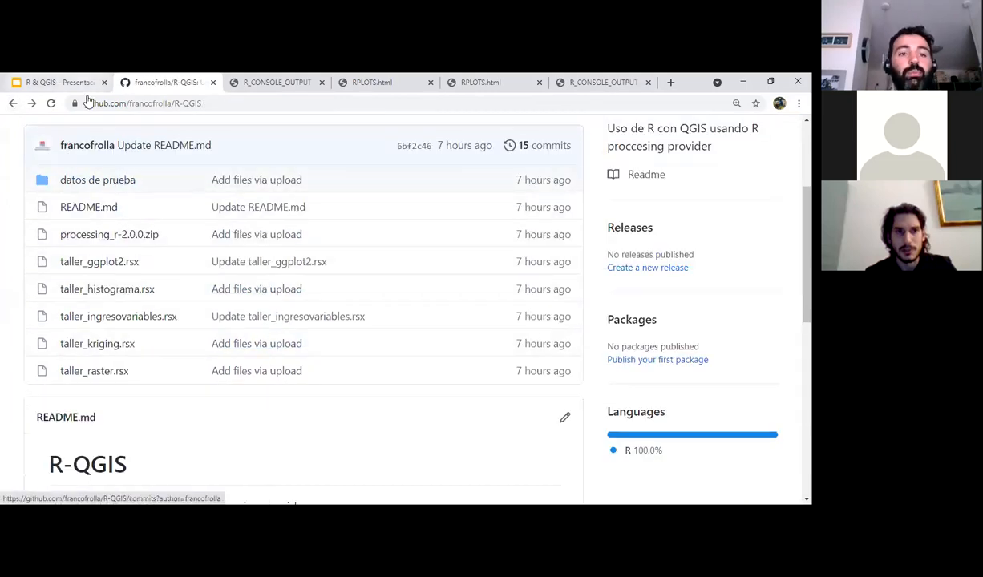
pyautogui.click(58, 82)
pyautogui.click(170, 415)
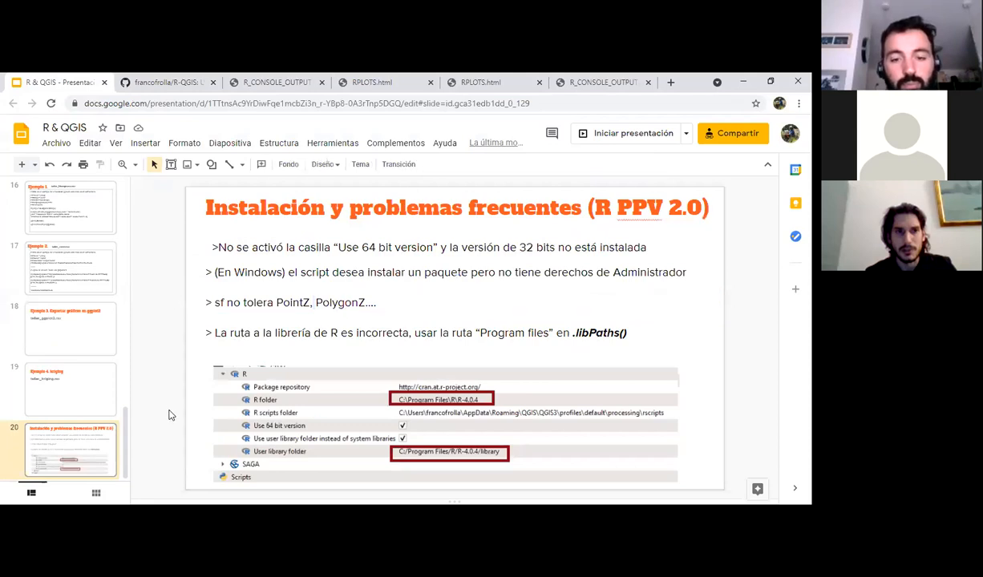